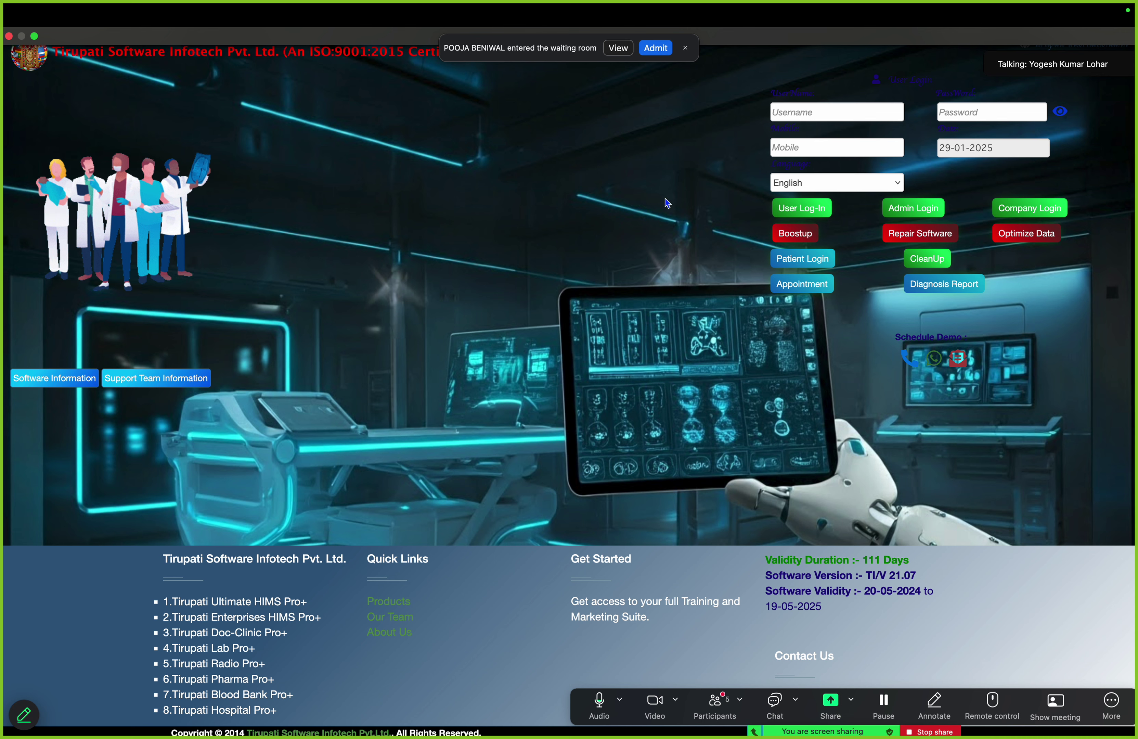
Admit the waiting participant, then log in to Tirupati HMS with the user's username and password
{"action": "left_click", "coordinate": [654, 48]}
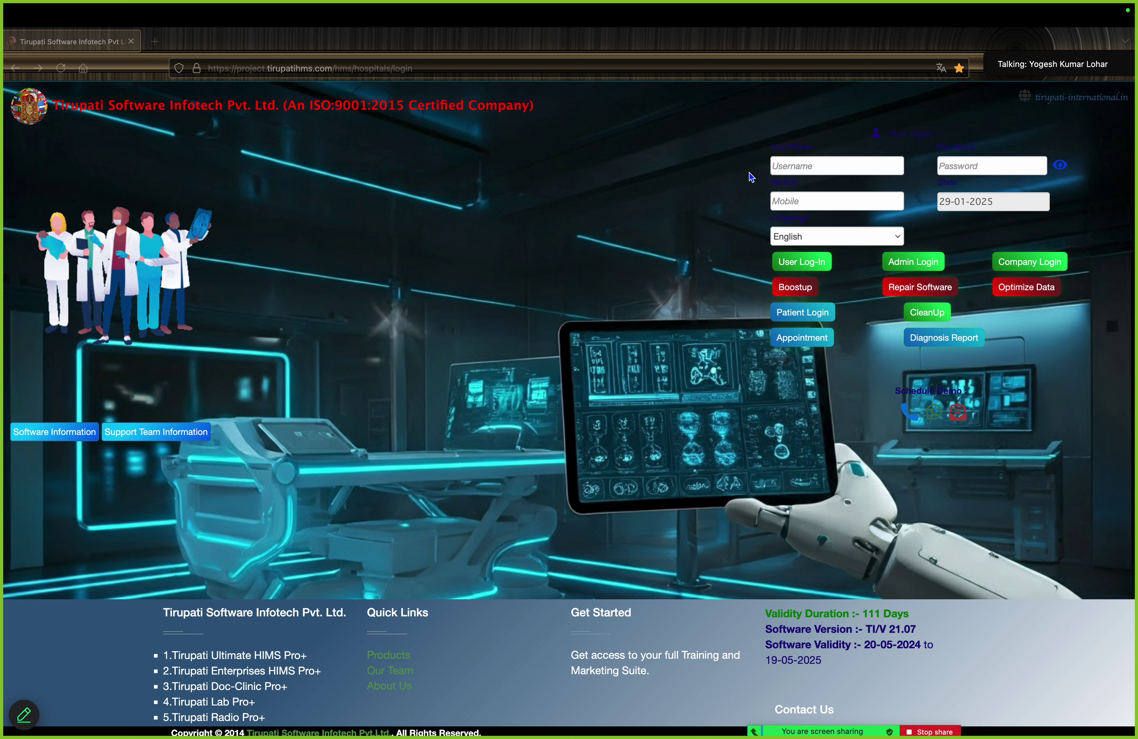
{"action": "left_click", "coordinate": [807, 172]}
{"action": "type", "text": "y"}
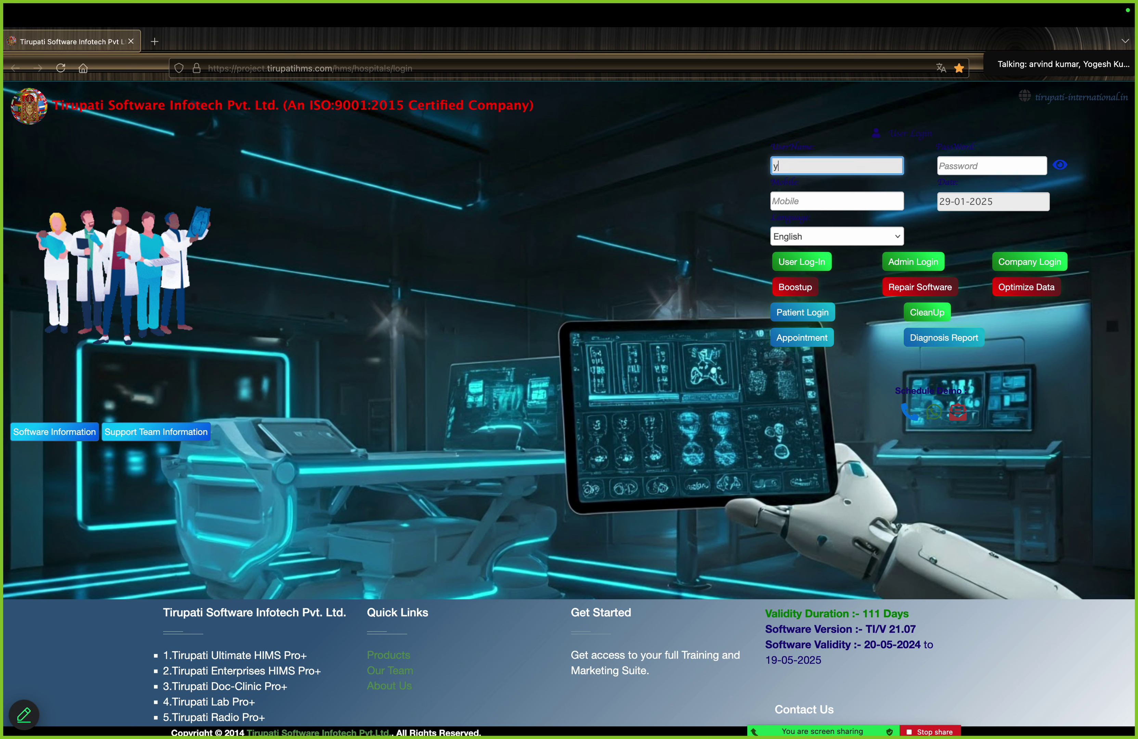
{"action": "type", "text": "ogesh"}
{"action": "key", "text": "BackSpace"}
{"action": "key", "text": "BackSpace"}
{"action": "key", "text": "BackSpace"}
{"action": "key", "text": "BackSpace"}
{"action": "key", "text": "BackSpace"}
{"action": "key", "text": "BackSpace"}
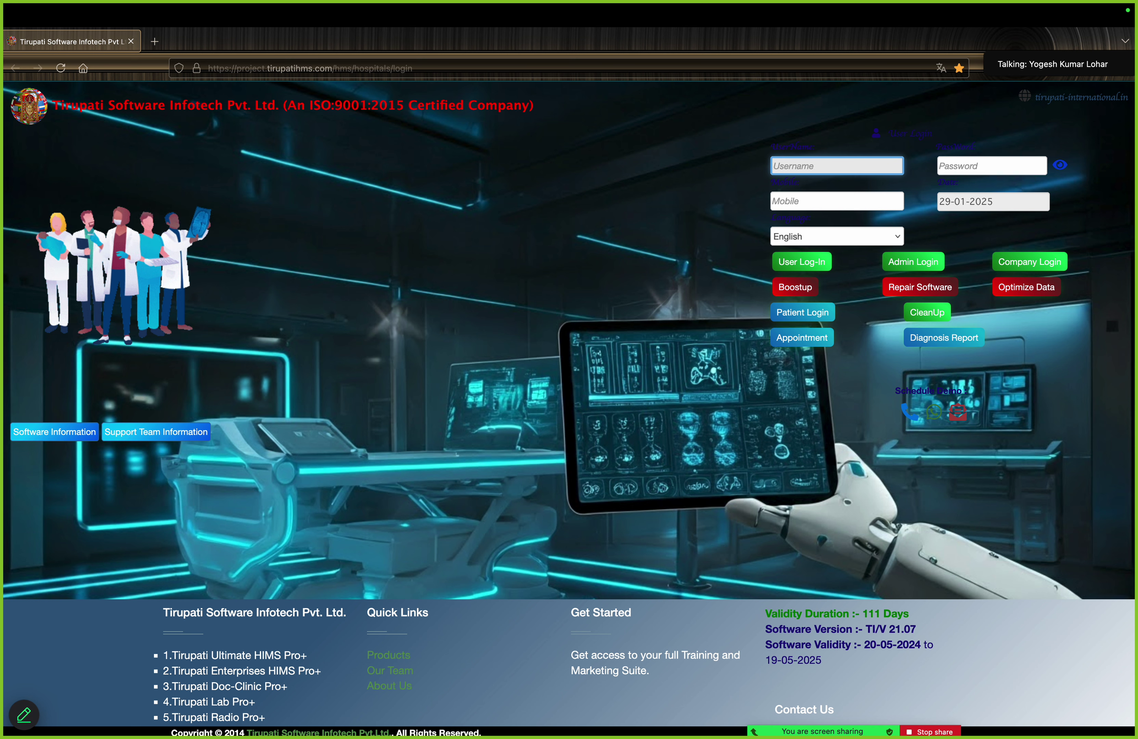
{"action": "type", "text": "YOGESH"}
{"action": "key", "text": "Tab"}
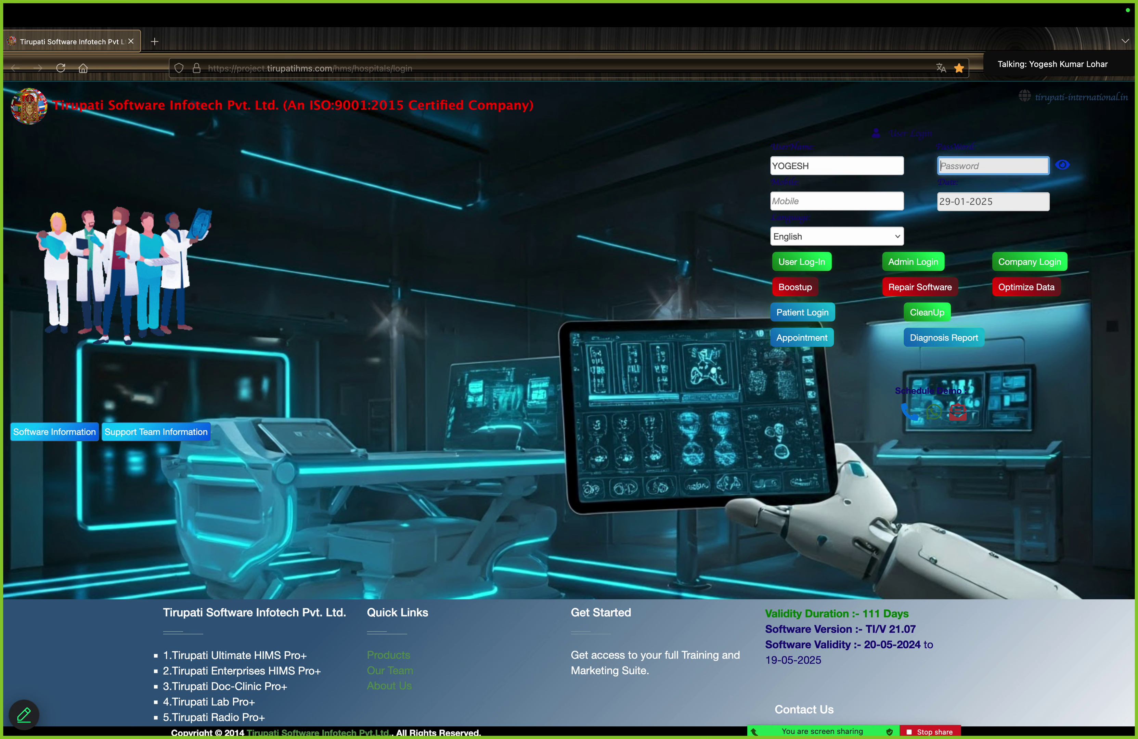
{"action": "type", "text": "••"}
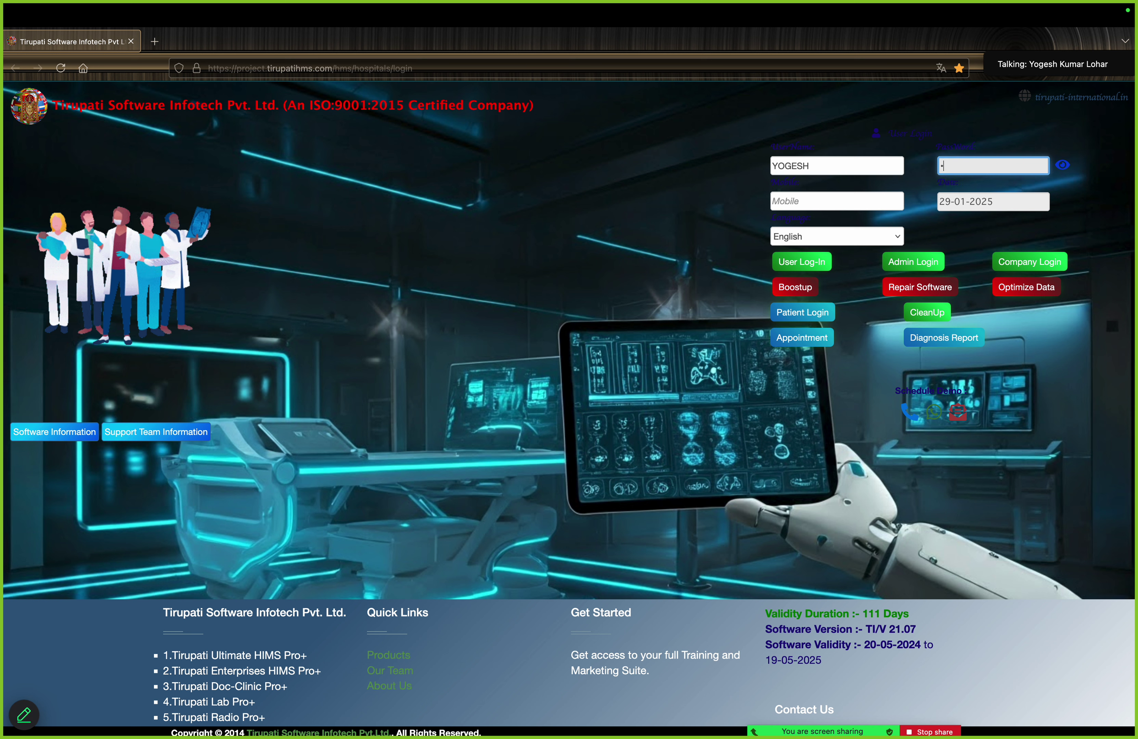
{"action": "type", "text": "•••••"}
{"action": "key", "text": "Caps_Lock"}
{"action": "left_click", "coordinate": [824, 268]}
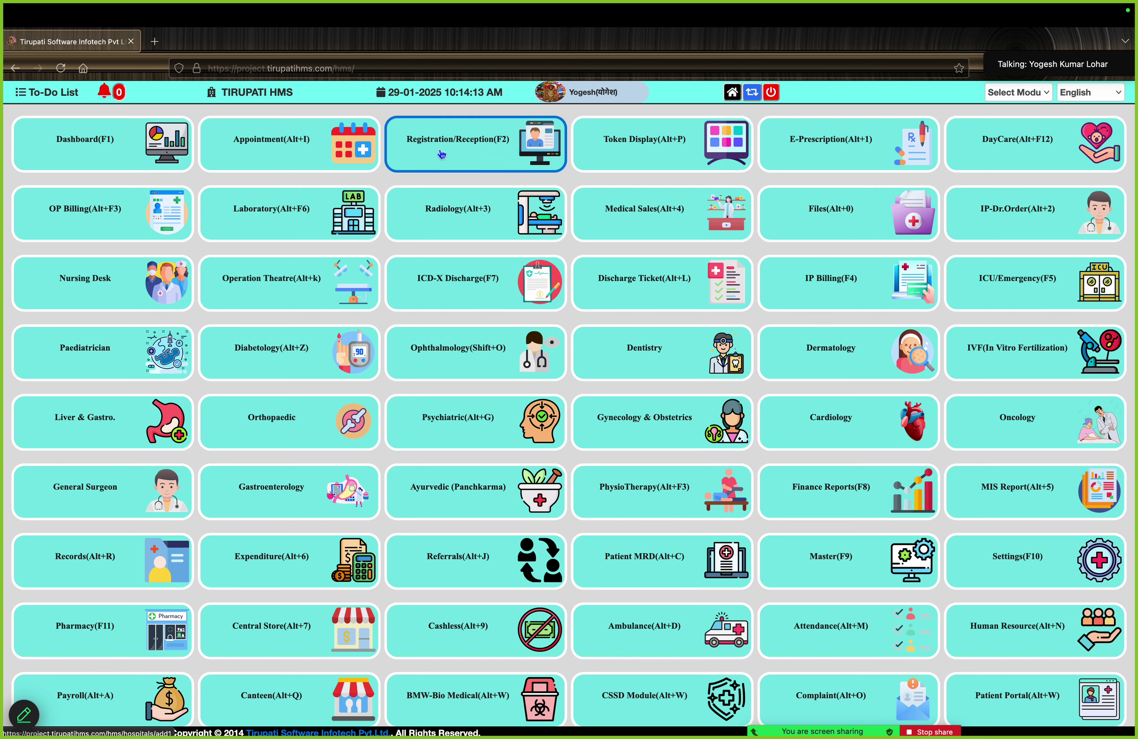
Open Registration/Reception, capture the patient's photo, and set panel Cash with salutation Mr
{"action": "left_click", "coordinate": [441, 153]}
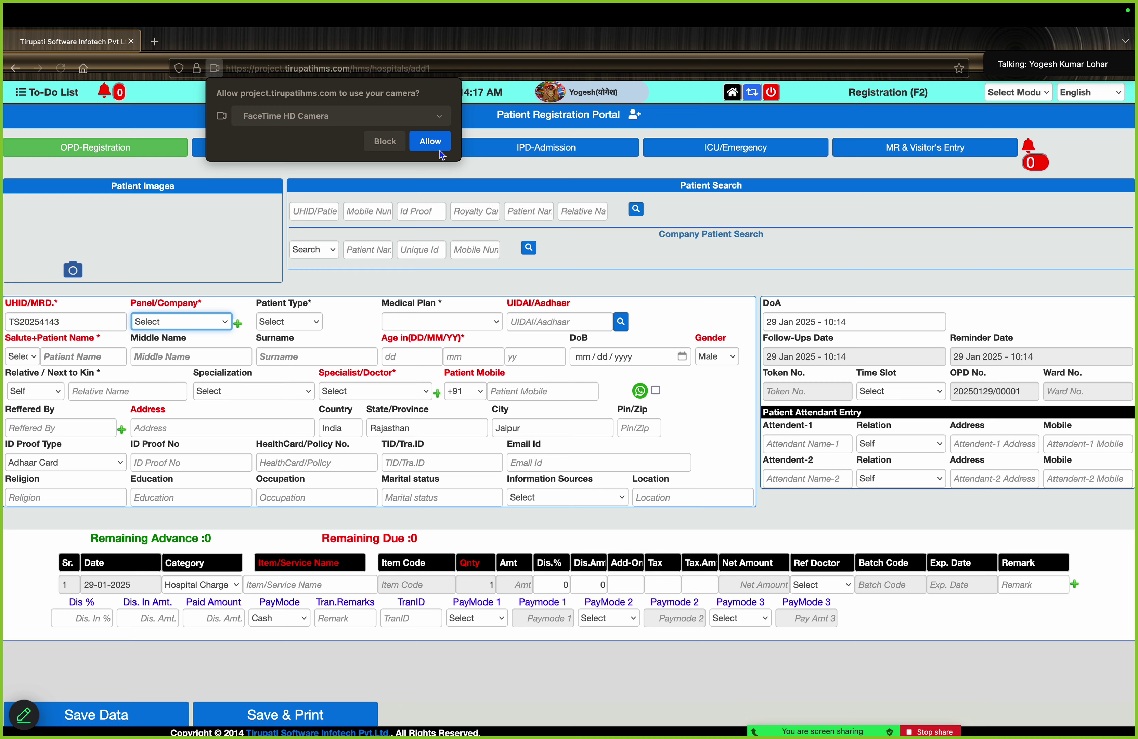
{"action": "left_click", "coordinate": [430, 141]}
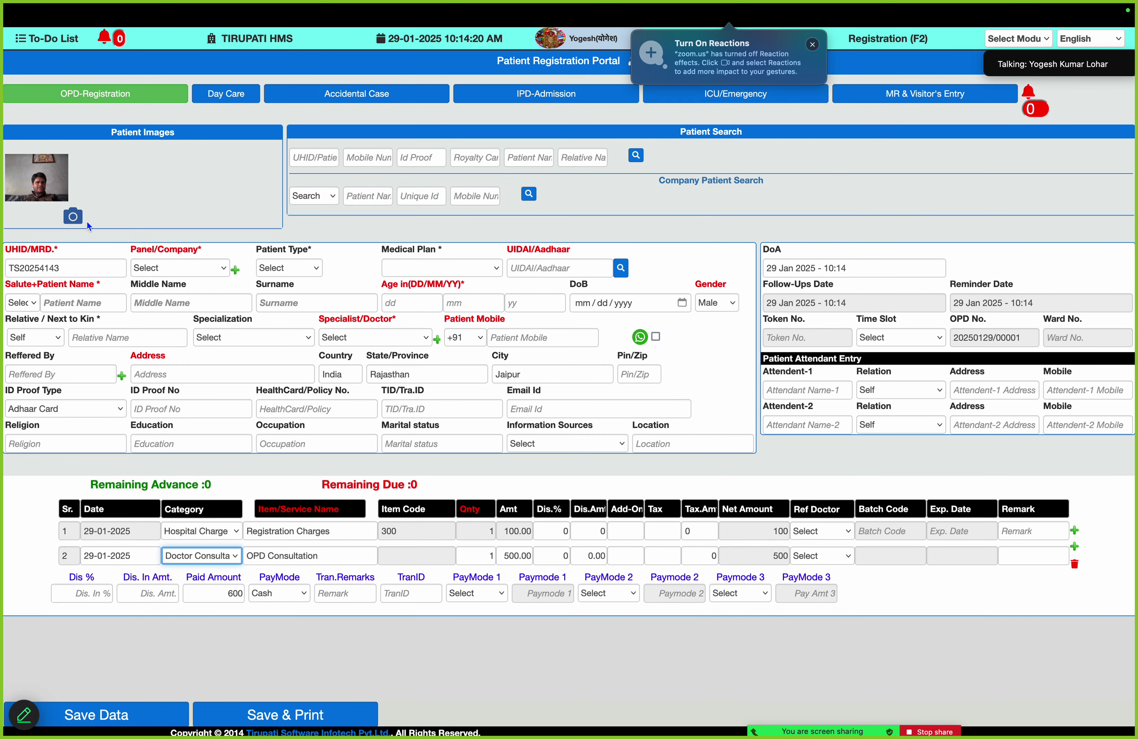
{"action": "left_click", "coordinate": [73, 216]}
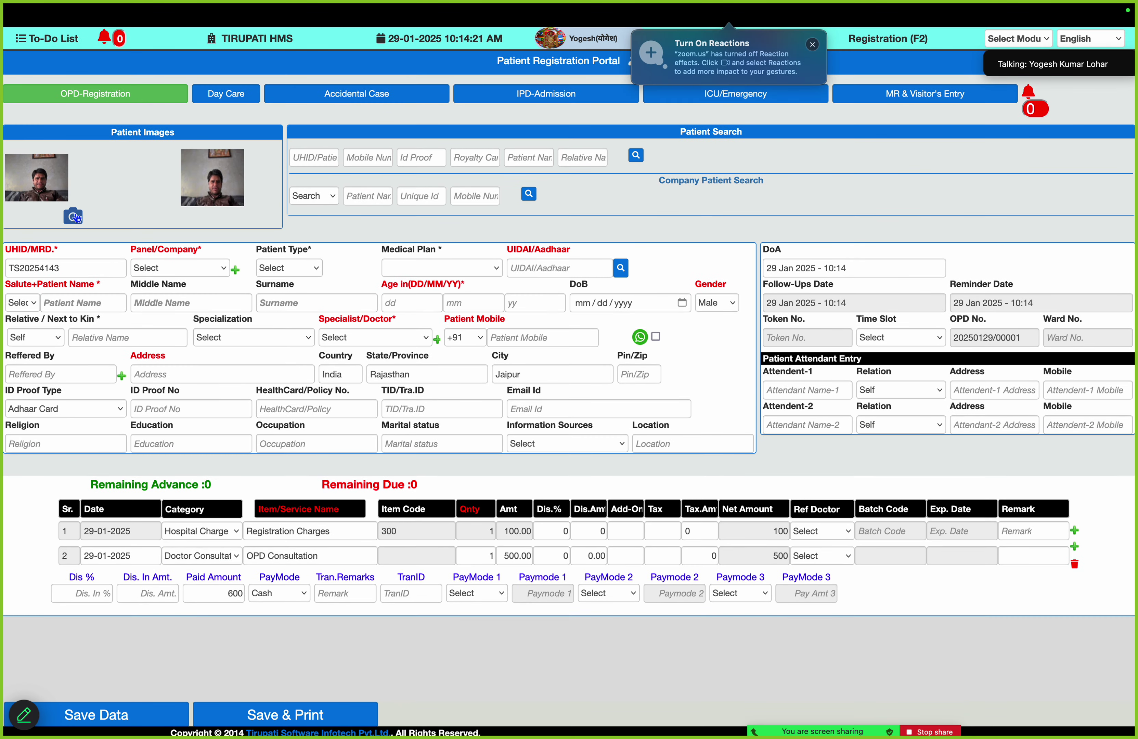
{"action": "left_click", "coordinate": [159, 268]}
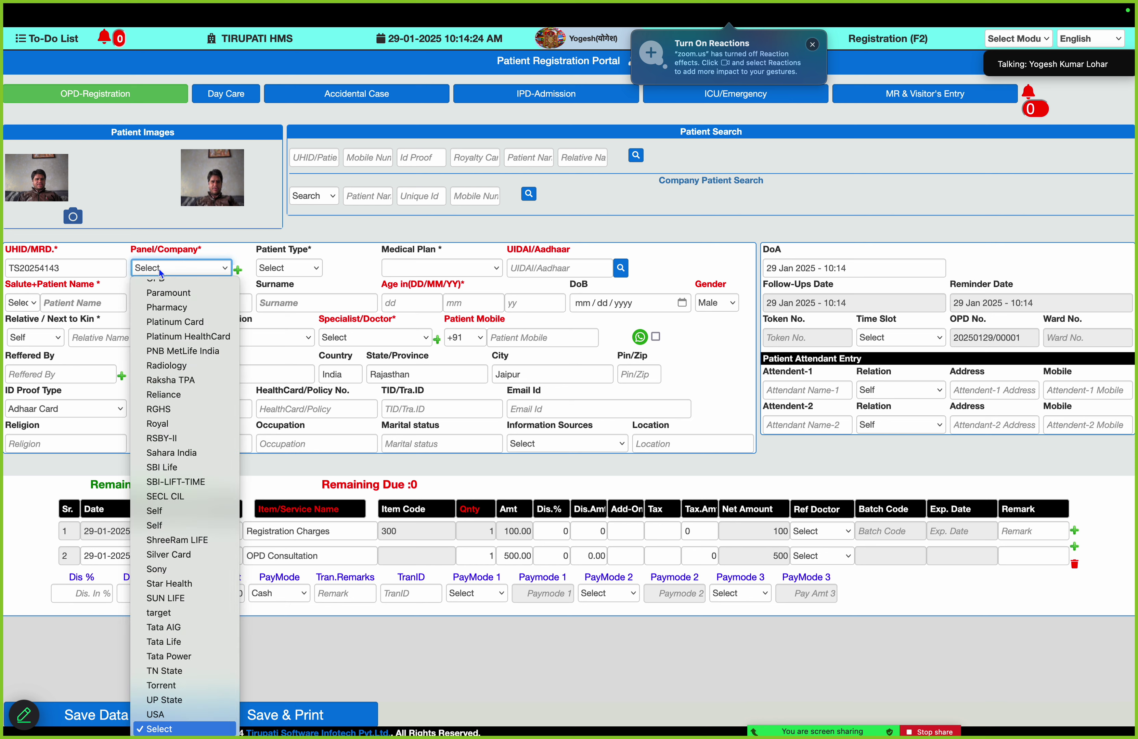
{"action": "key", "text": "c"}
{"action": "key", "text": "Down"}
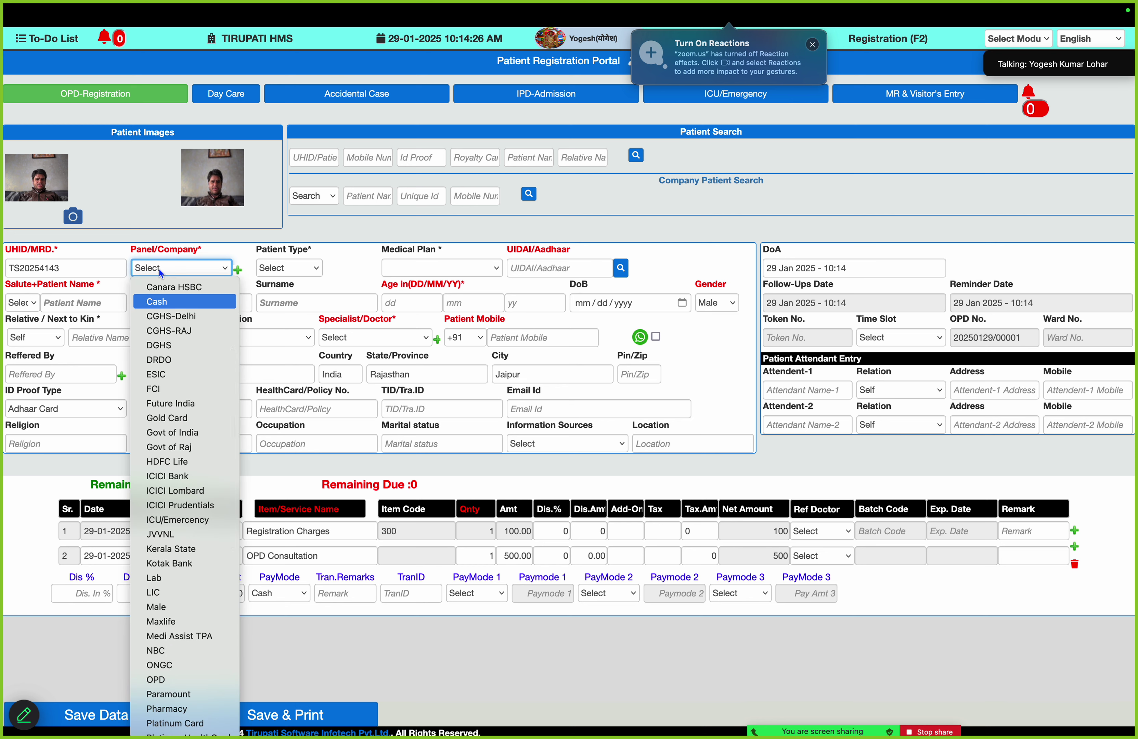
{"action": "key", "text": "Return"}
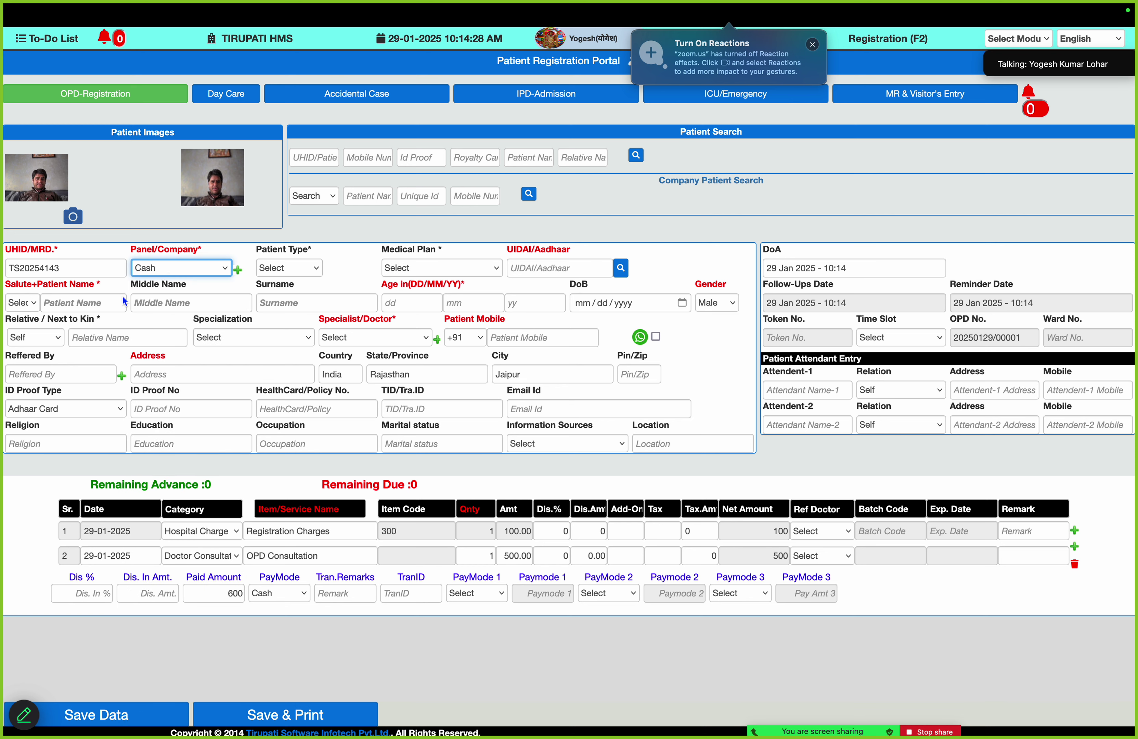
{"action": "left_click", "coordinate": [37, 304]}
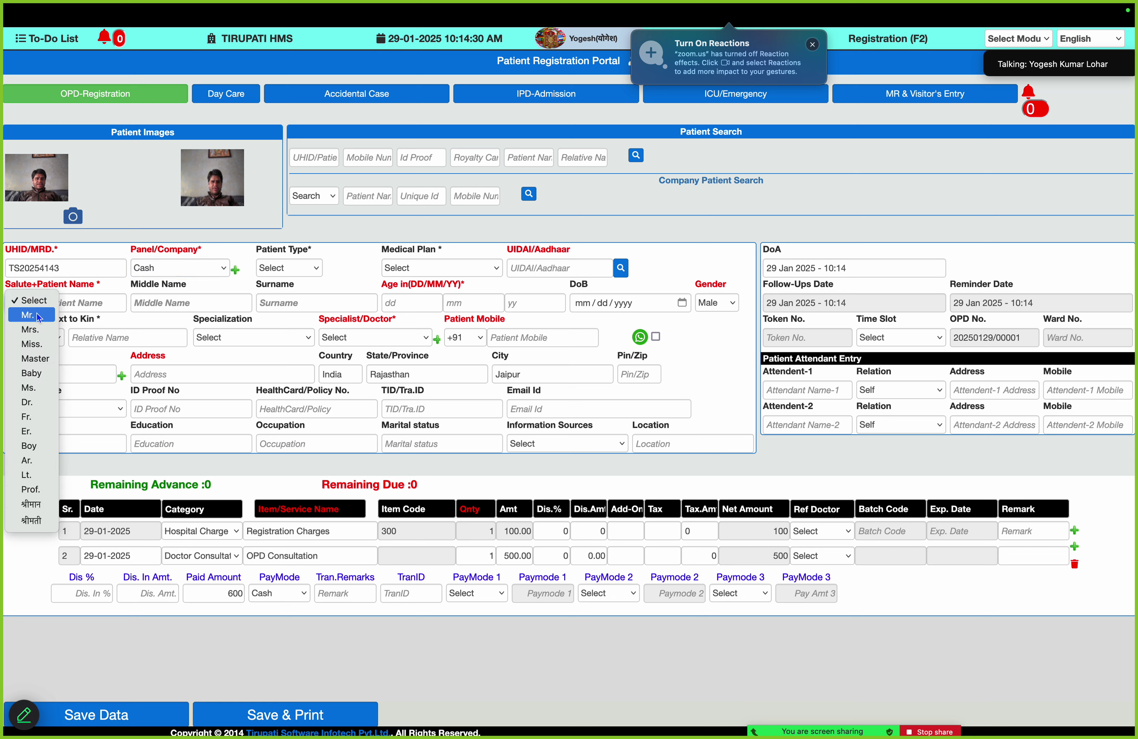
{"action": "left_click", "coordinate": [37, 314]}
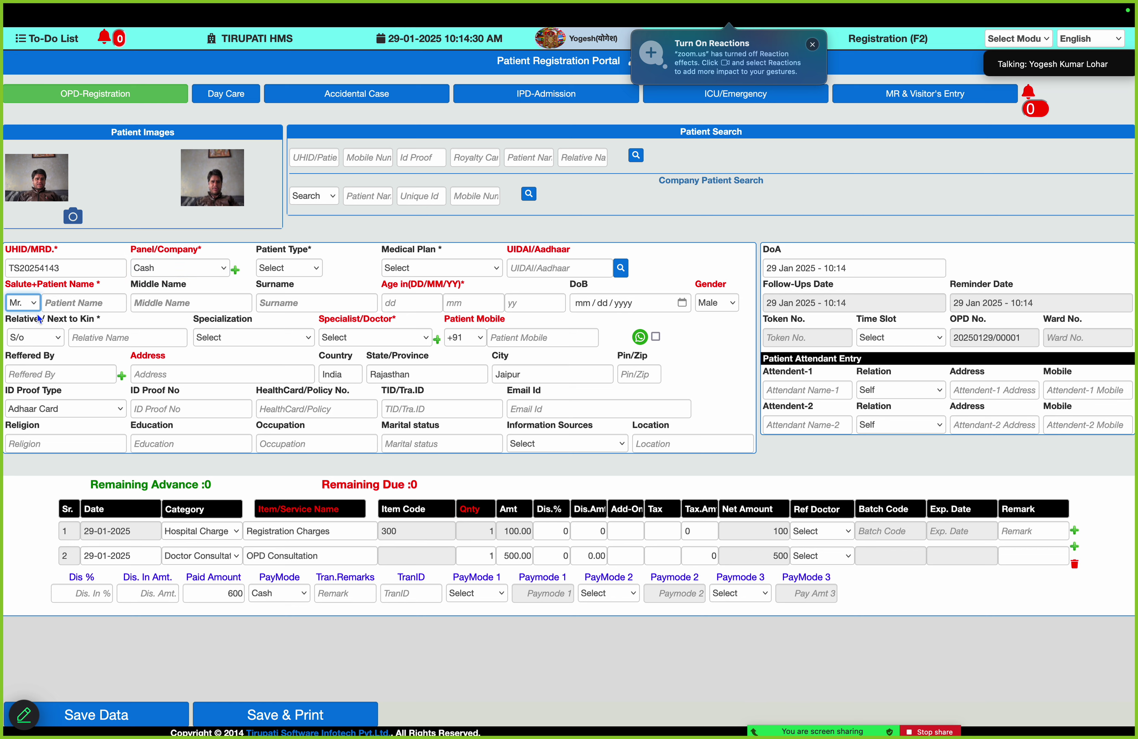
Enter the patient's first, middle and last names and age 34
{"action": "left_click", "coordinate": [72, 301]}
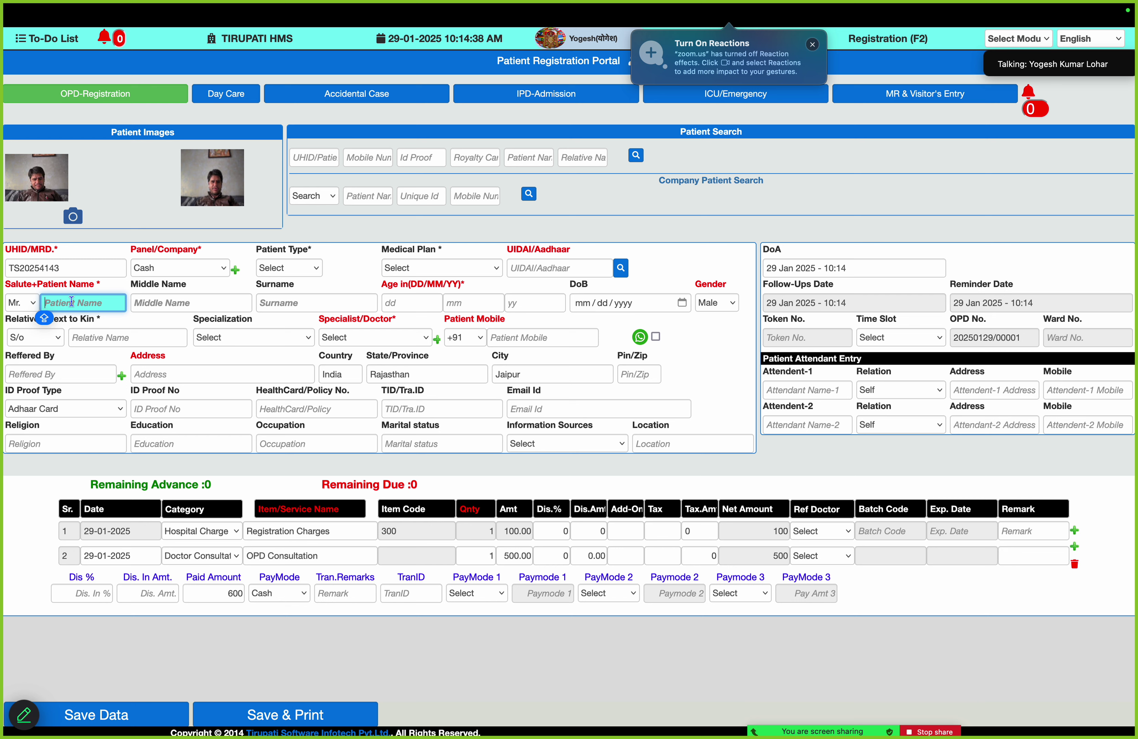
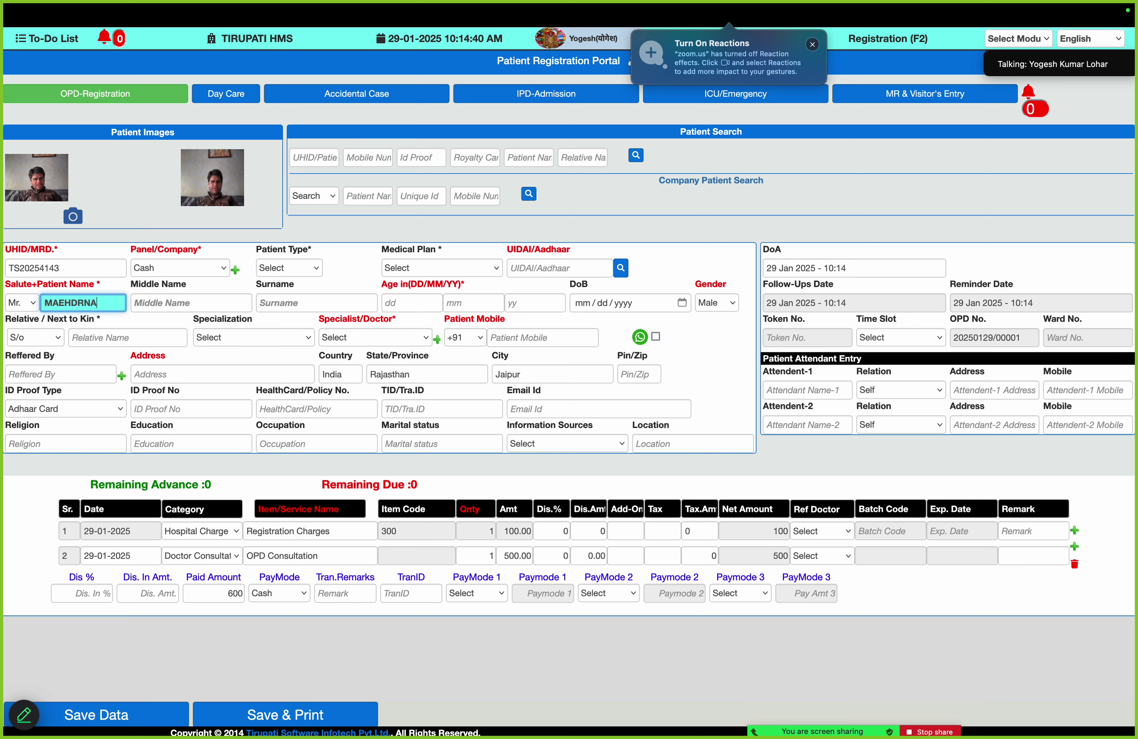
{"action": "key", "text": "BackSpace"}
{"action": "key", "text": "BackSpace"}
{"action": "key", "text": "BackSpace"}
{"action": "key", "text": "BackSpace"}
{"action": "key", "text": "BackSpace"}
{"action": "key", "text": "BackSpace"}
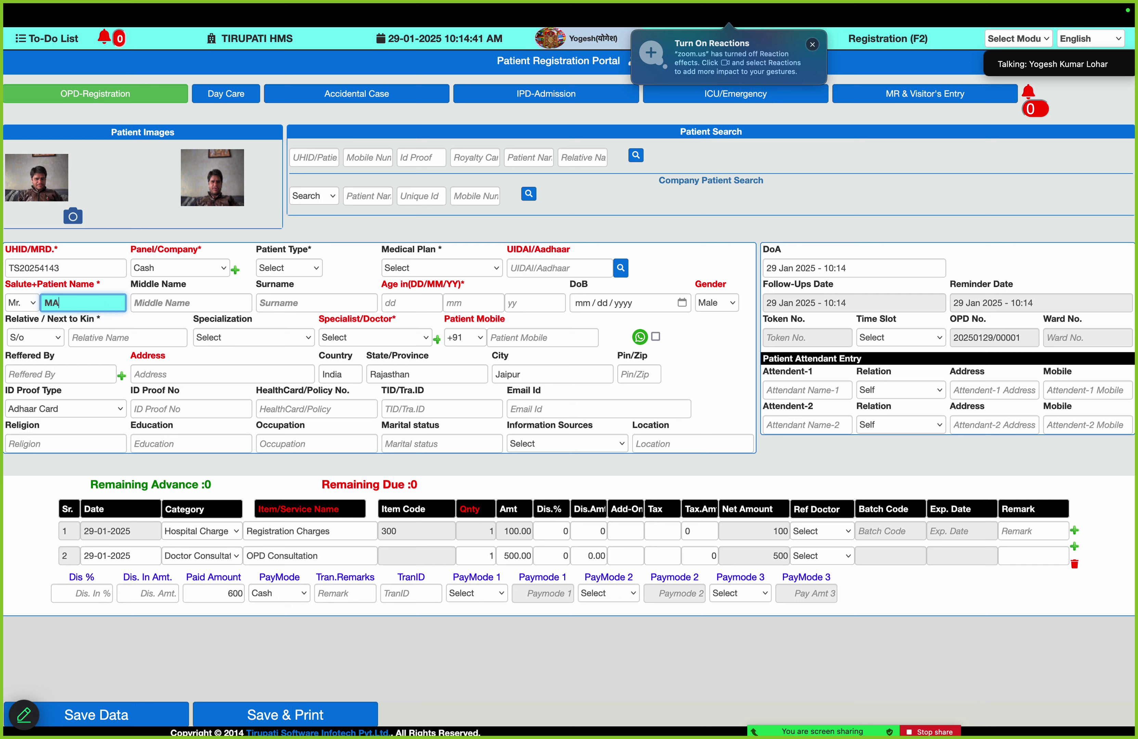
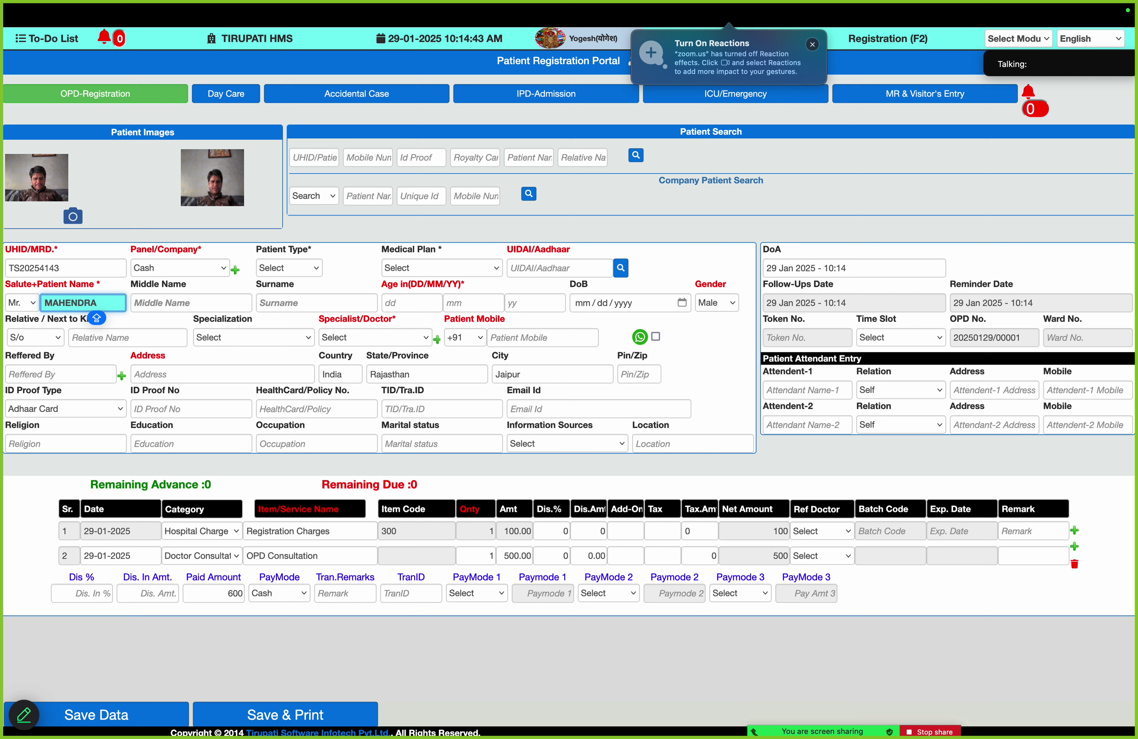
{"action": "key", "text": "Tab"}
{"action": "key", "text": "Tab"}
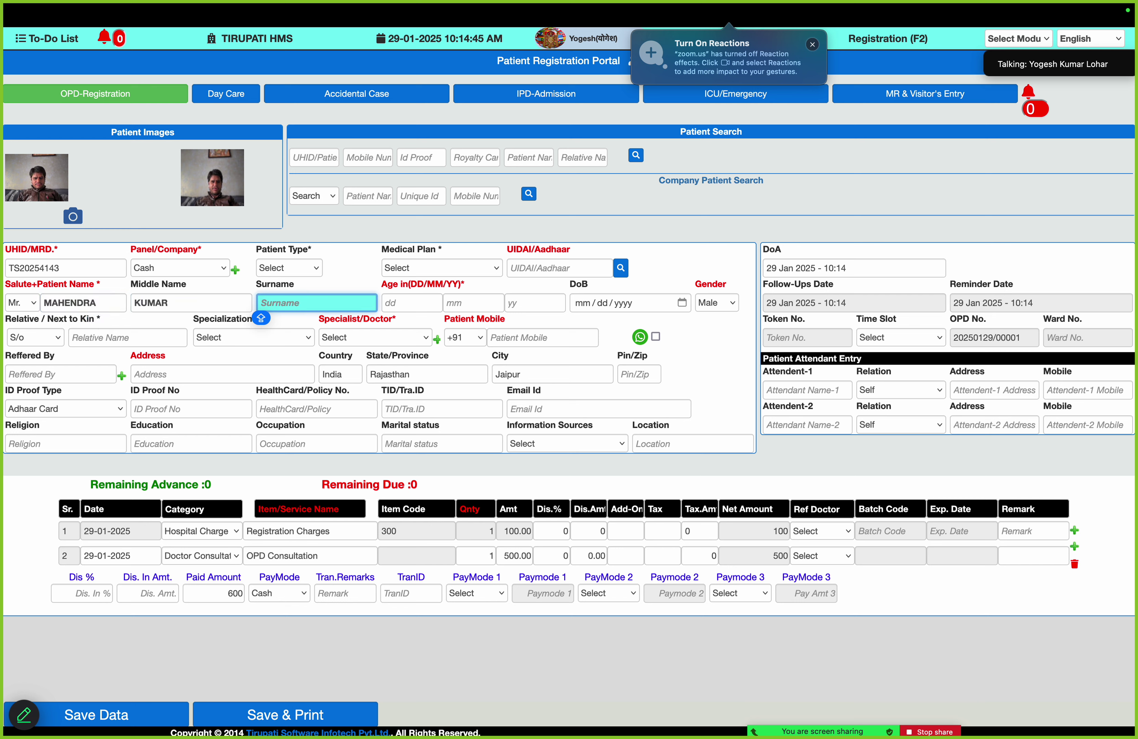
{"action": "left_click", "coordinate": [534, 303]}
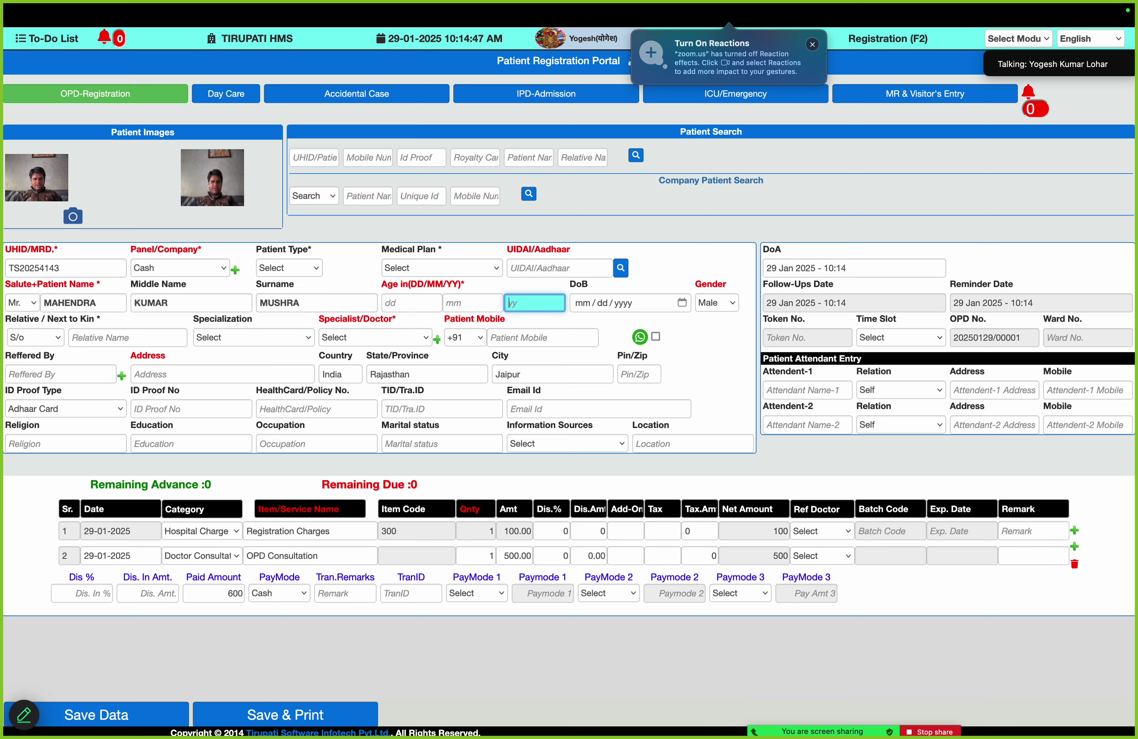
{"action": "type", "text": "34"}
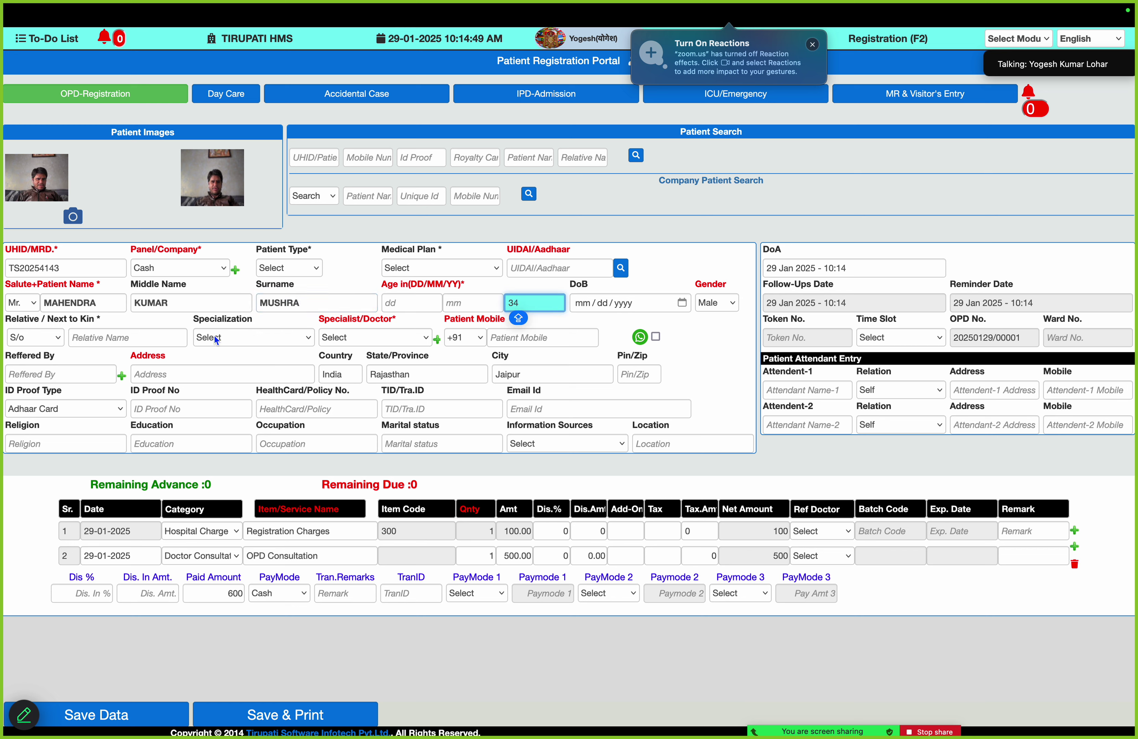
Choose Ayurveda specialization, assign the first Ayurveda doctor, and enter the patient's mobile number
{"action": "left_click", "coordinate": [216, 338]}
{"action": "key", "text": "Return"}
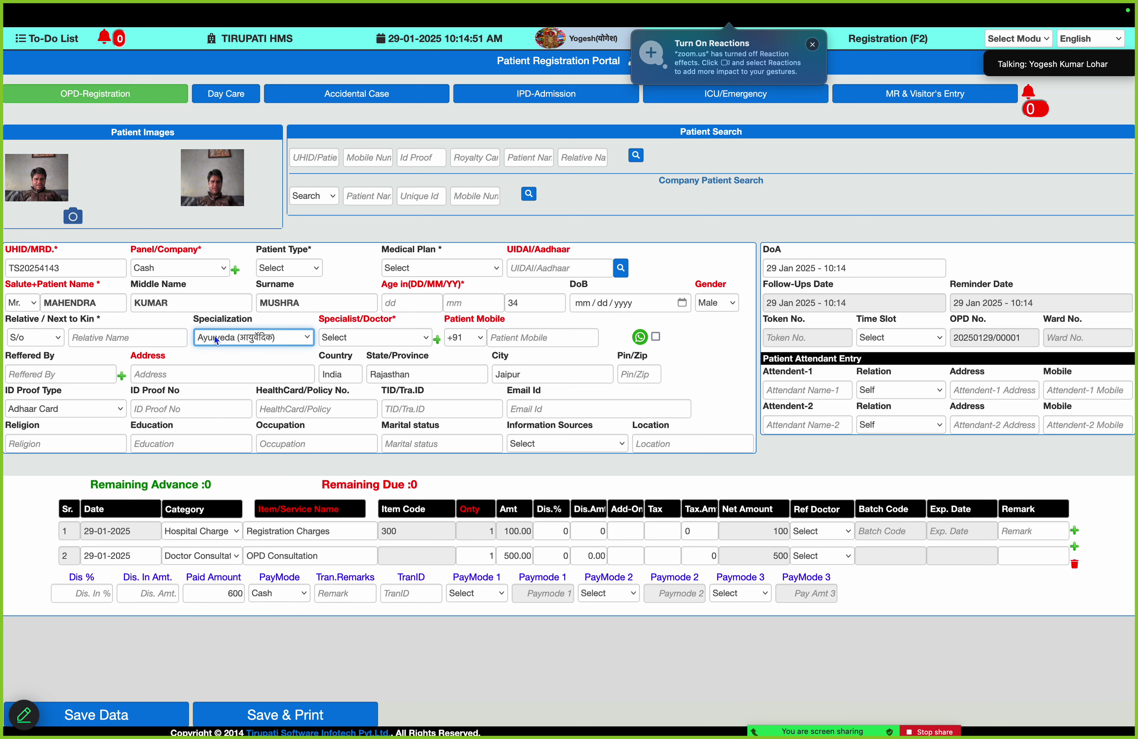
{"action": "left_click", "coordinate": [386, 344]}
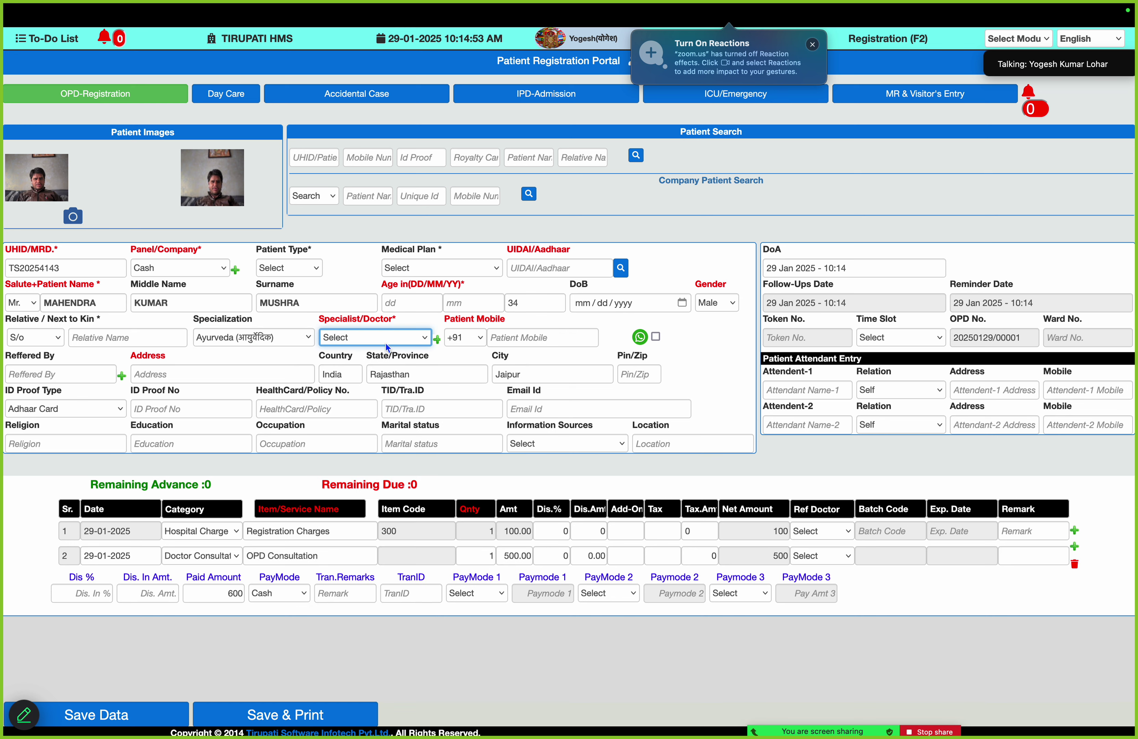
{"action": "left_click", "coordinate": [385, 343]}
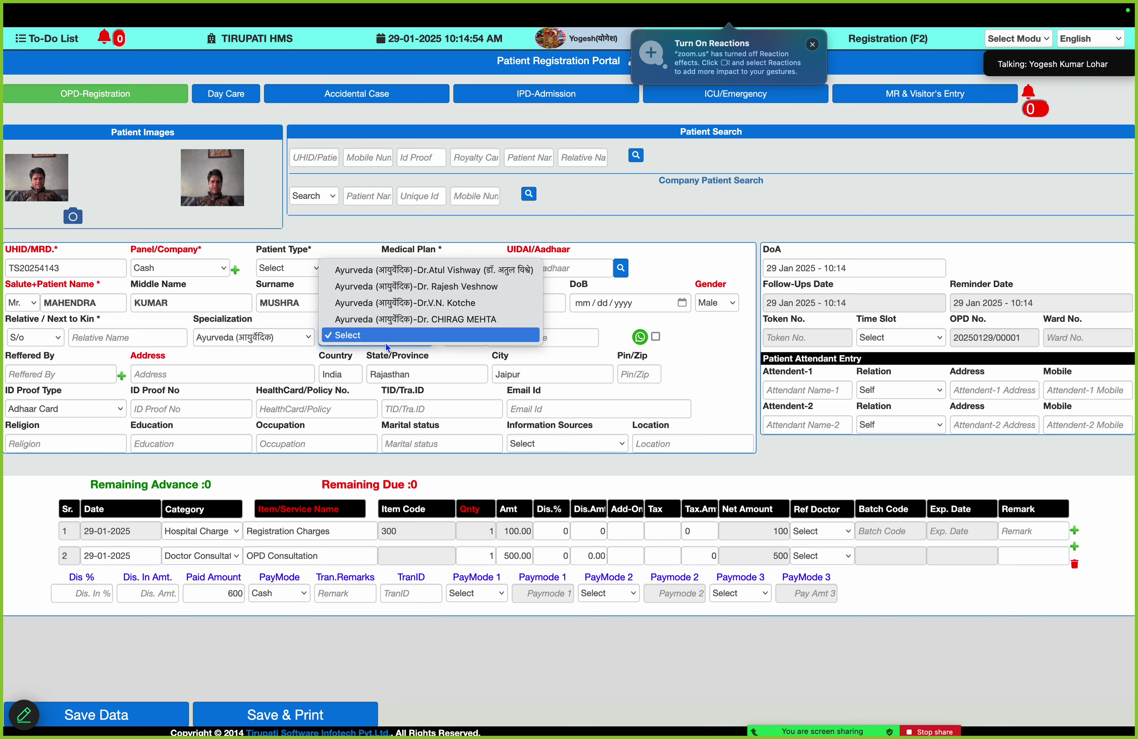
{"action": "left_click", "coordinate": [476, 266]}
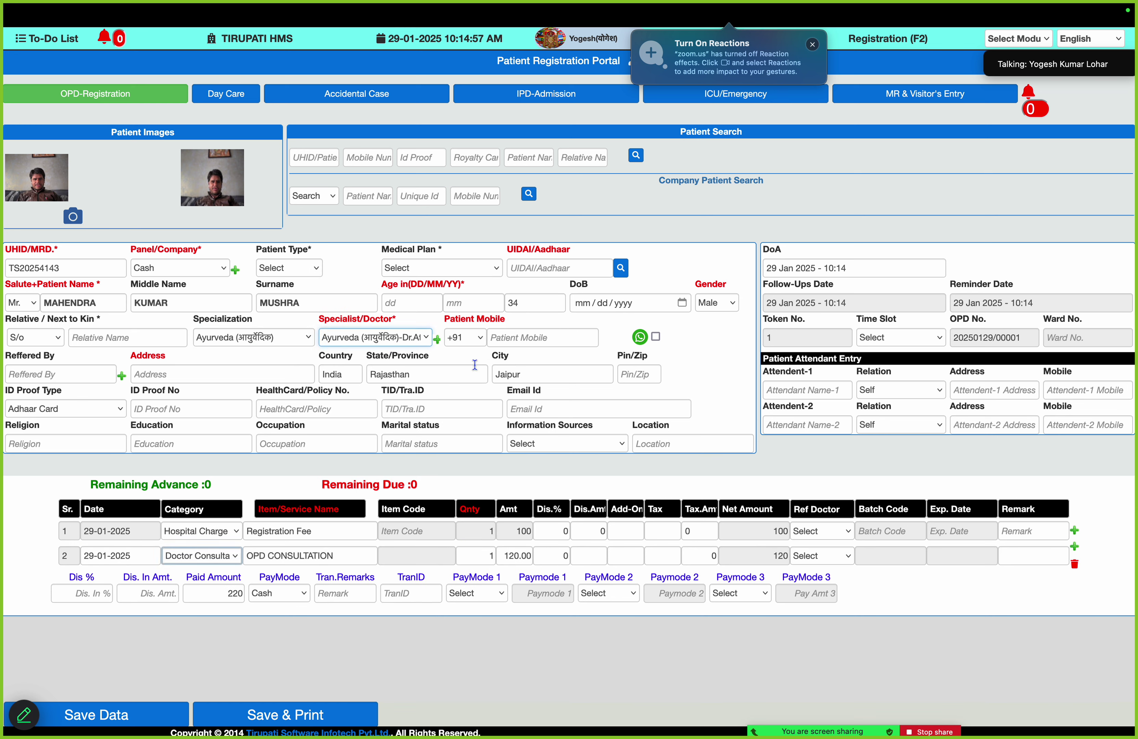
{"action": "left_click", "coordinate": [517, 341]}
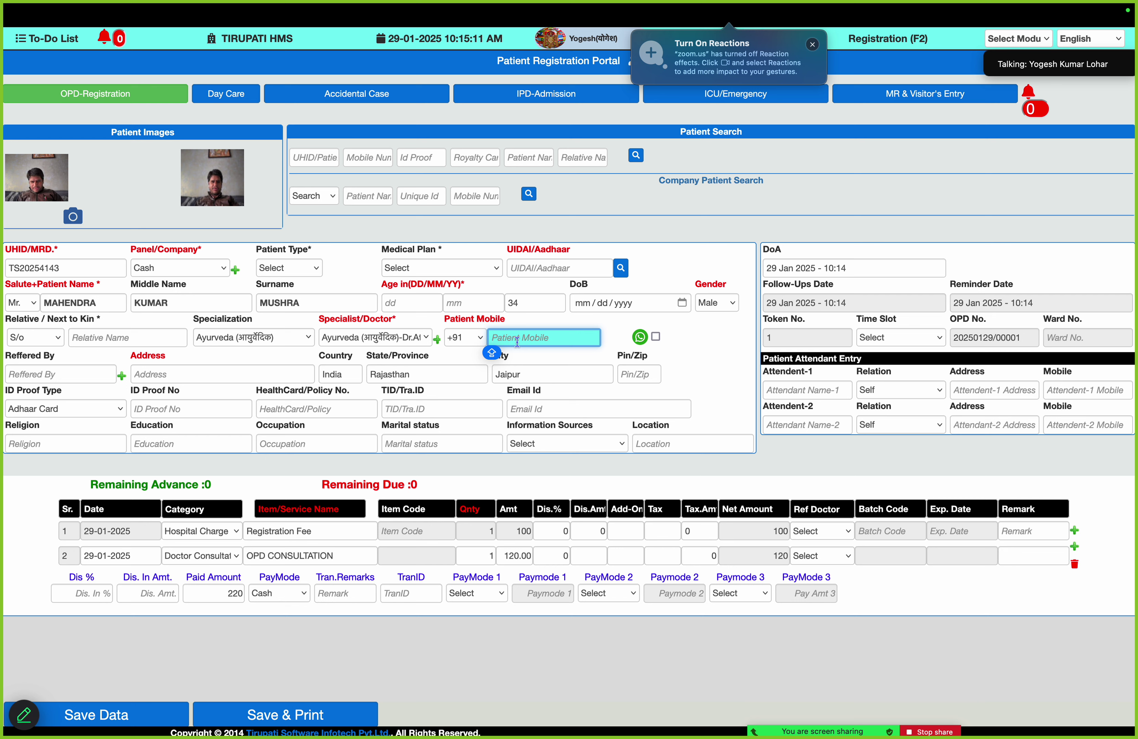
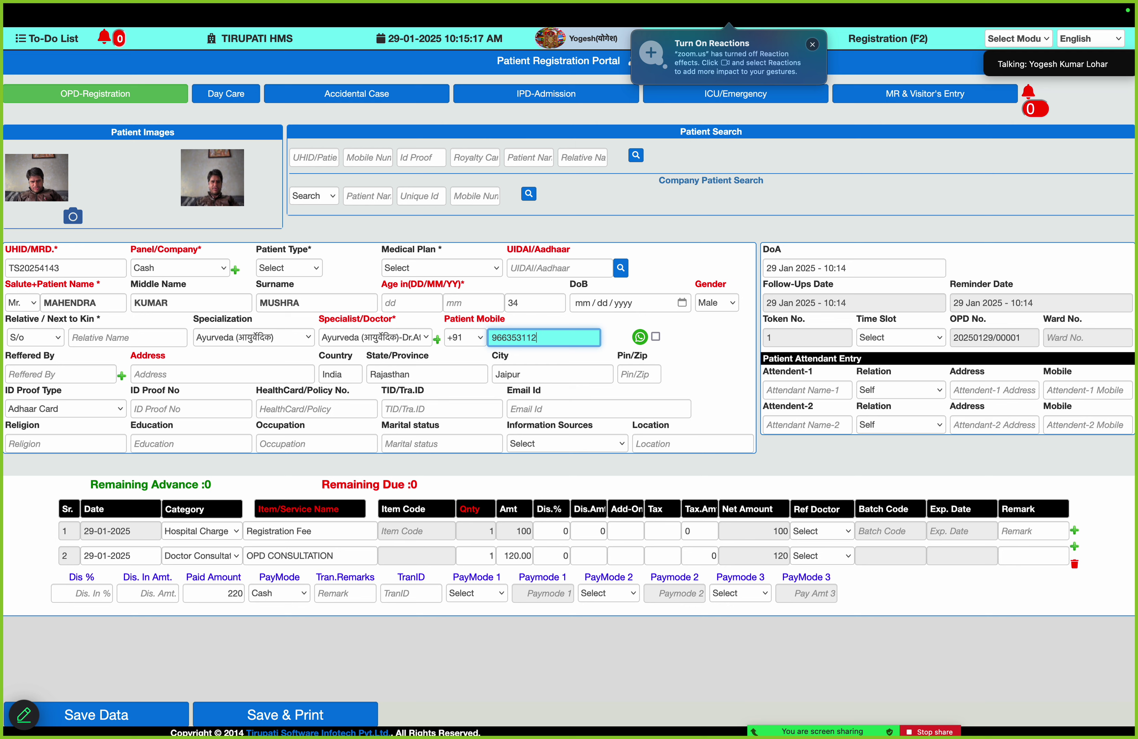
{"action": "left_click", "coordinate": [656, 337]}
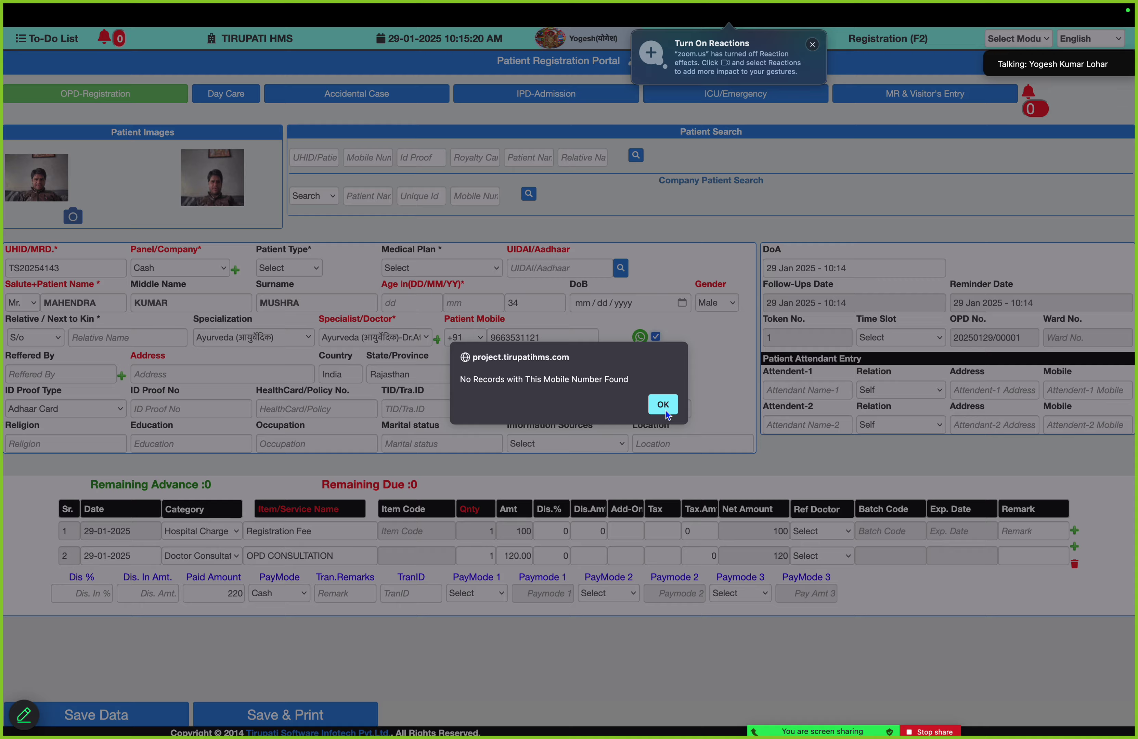
{"action": "left_click", "coordinate": [665, 409]}
{"action": "left_click", "coordinate": [294, 375]}
{"action": "type", "text": "SIKAR"}
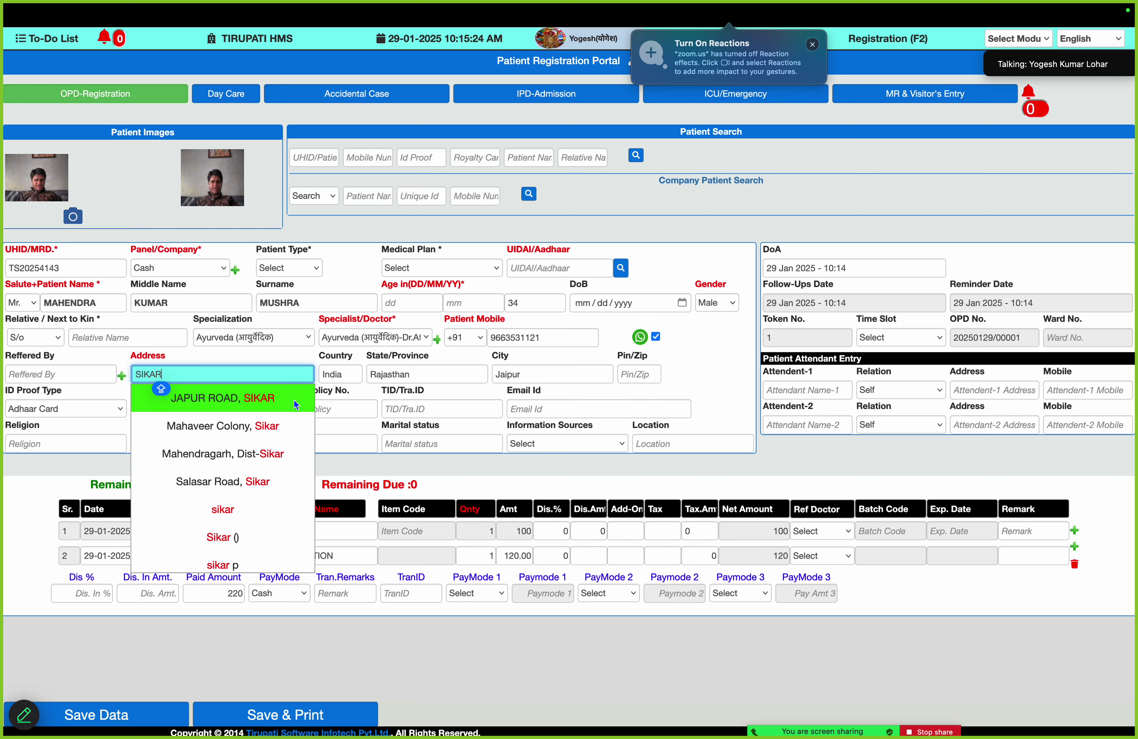
{"action": "left_click", "coordinate": [294, 401]}
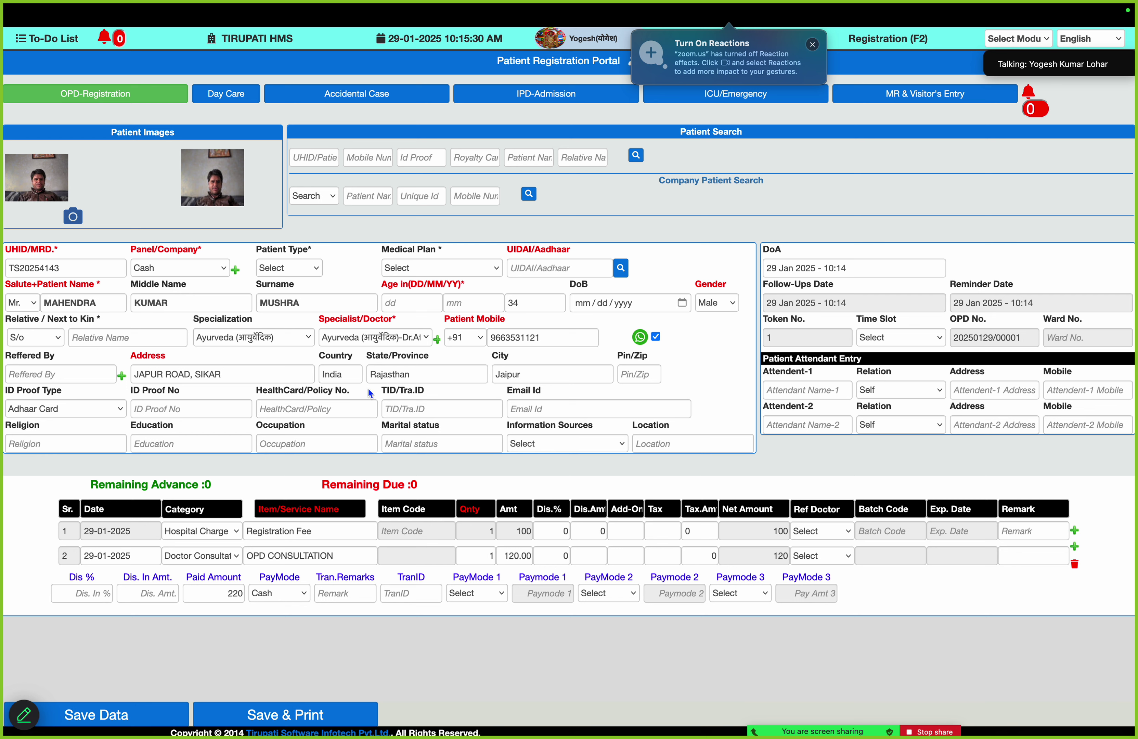
{"action": "left_click", "coordinate": [336, 561]}
{"action": "key", "text": "Caps_Lock"}
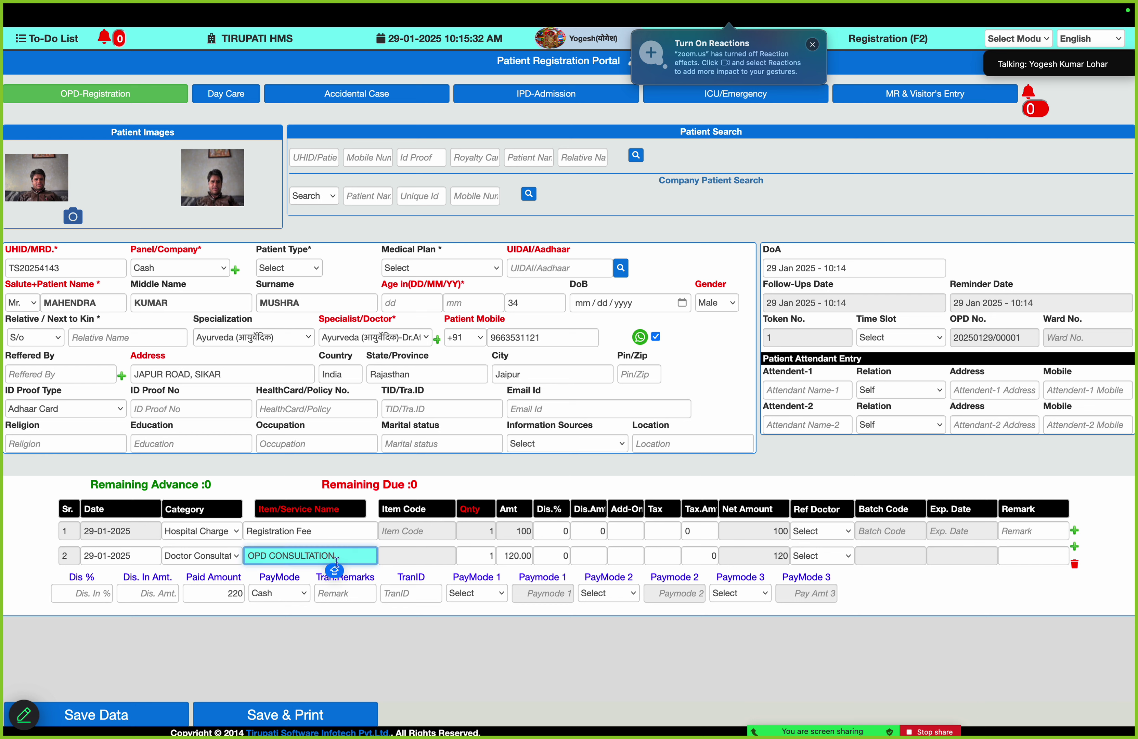
{"action": "left_click", "coordinate": [339, 528]}
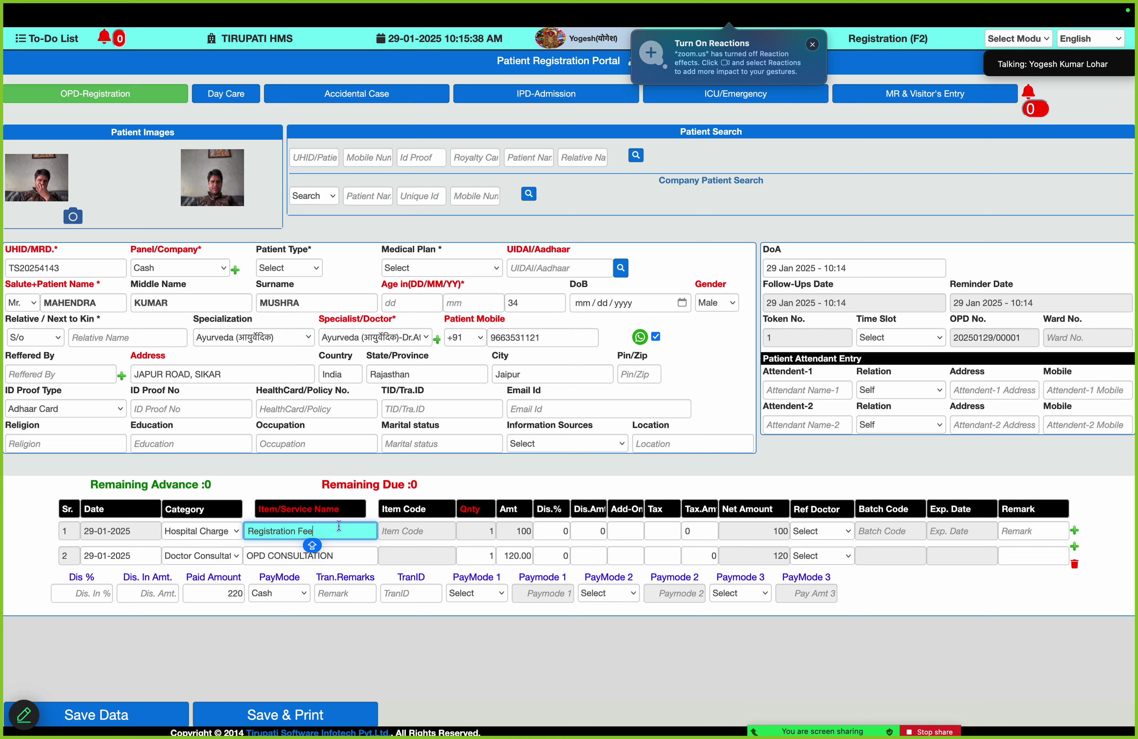
{"action": "left_click", "coordinate": [289, 597]}
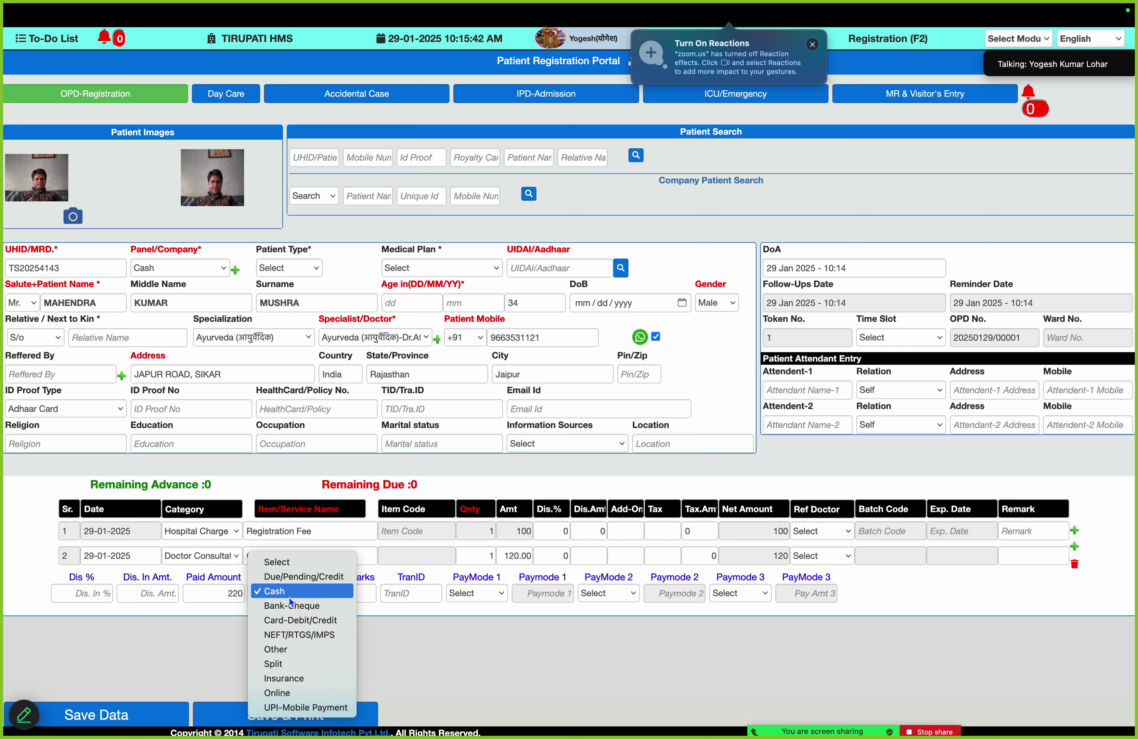
{"action": "left_click", "coordinate": [289, 598]}
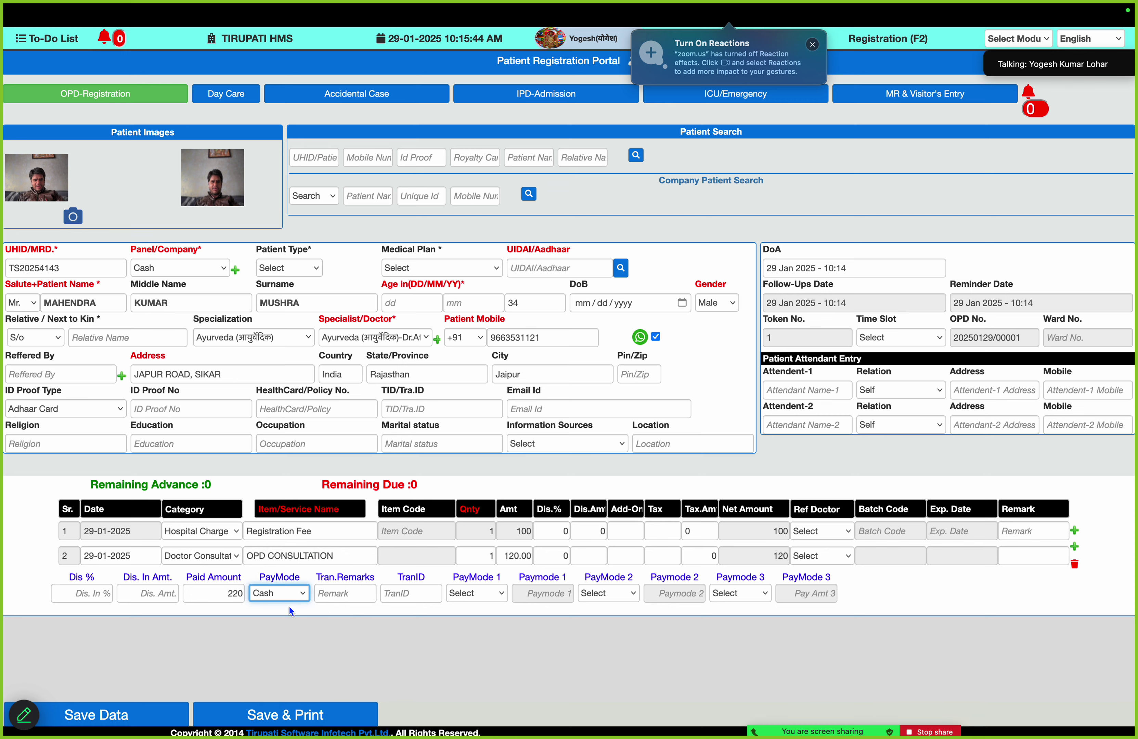
Save the registration and close the receipt and prescription print previews without printing
{"action": "left_click", "coordinate": [297, 715]}
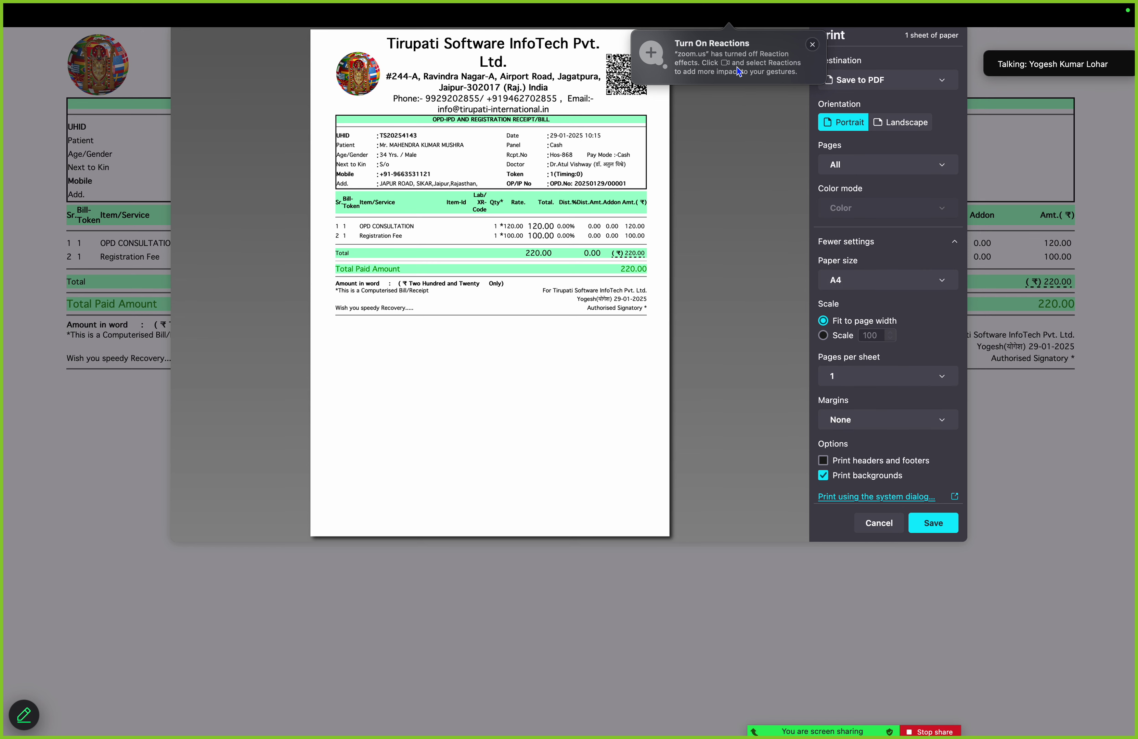
{"action": "mouse_move", "coordinate": [734, 14]}
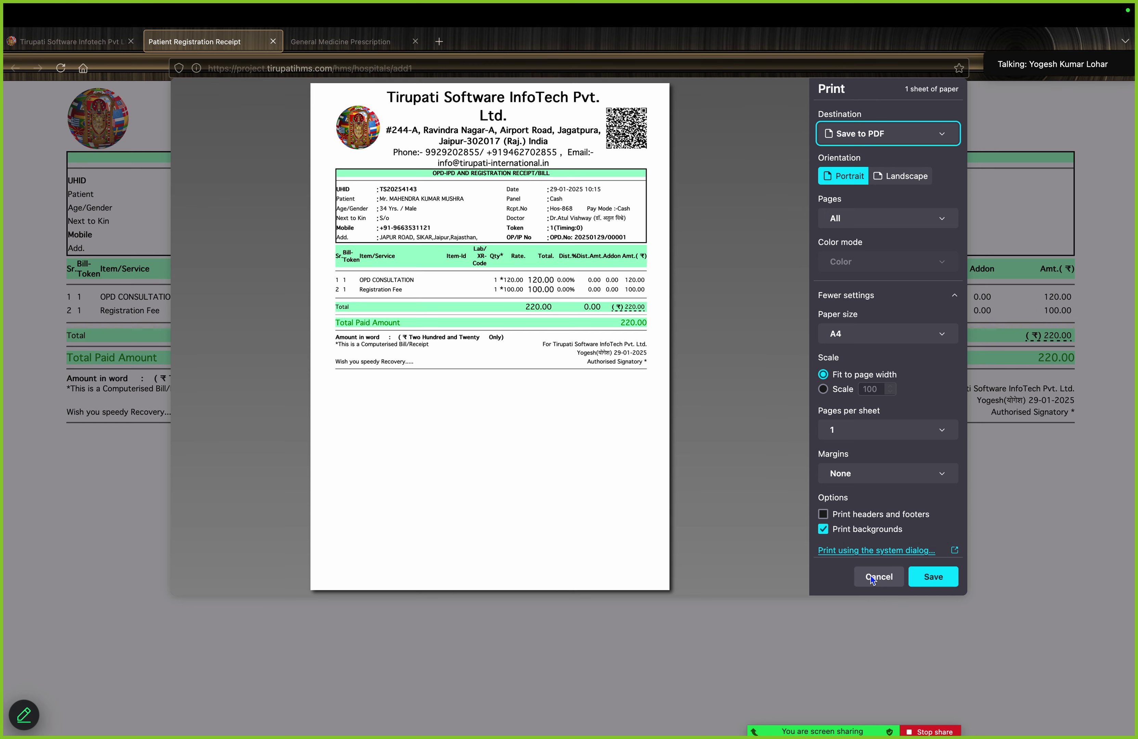
{"action": "left_click", "coordinate": [871, 576]}
{"action": "left_click", "coordinate": [350, 43]}
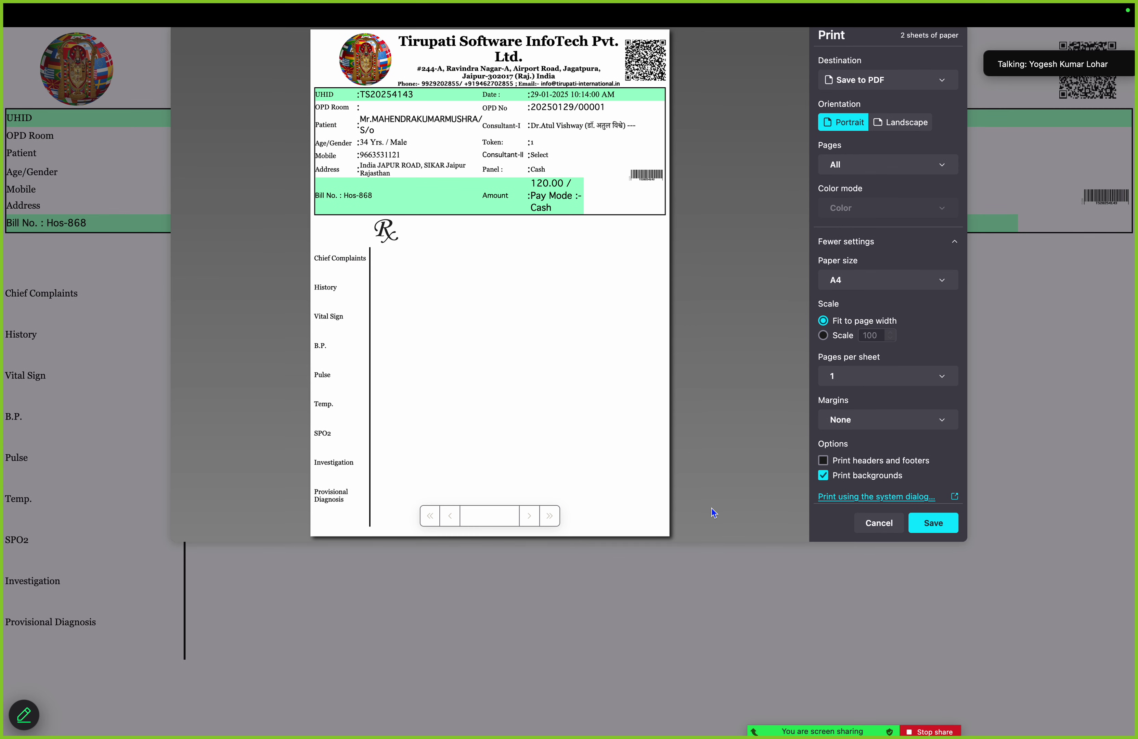
{"action": "left_click", "coordinate": [887, 525]}
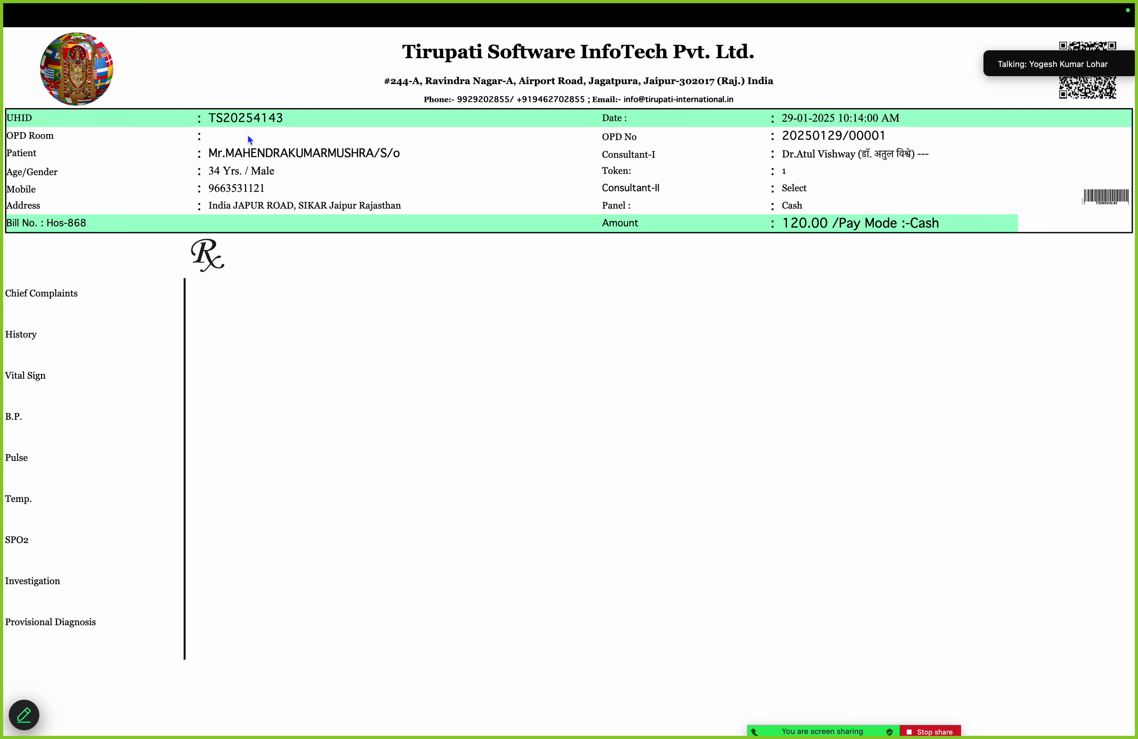
Go to the HMS home grid, open Token Display, and bring up the patient's token 1 card
{"action": "left_click", "coordinate": [78, 39]}
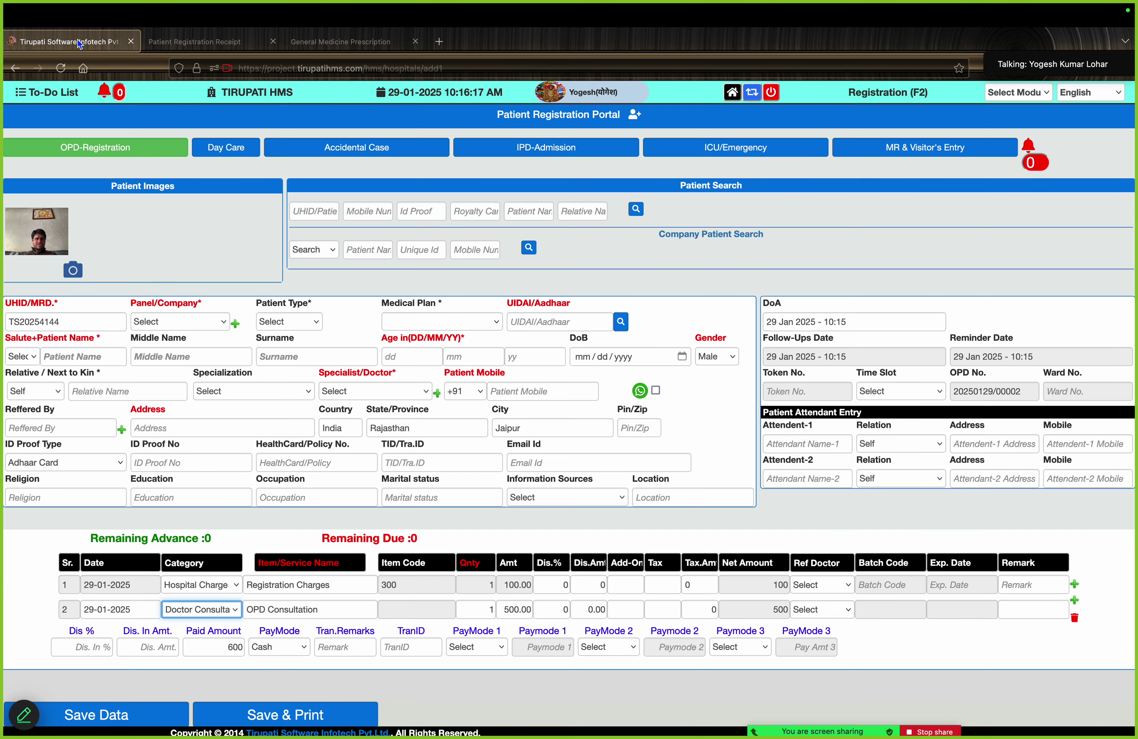
{"action": "left_click", "coordinate": [732, 92]}
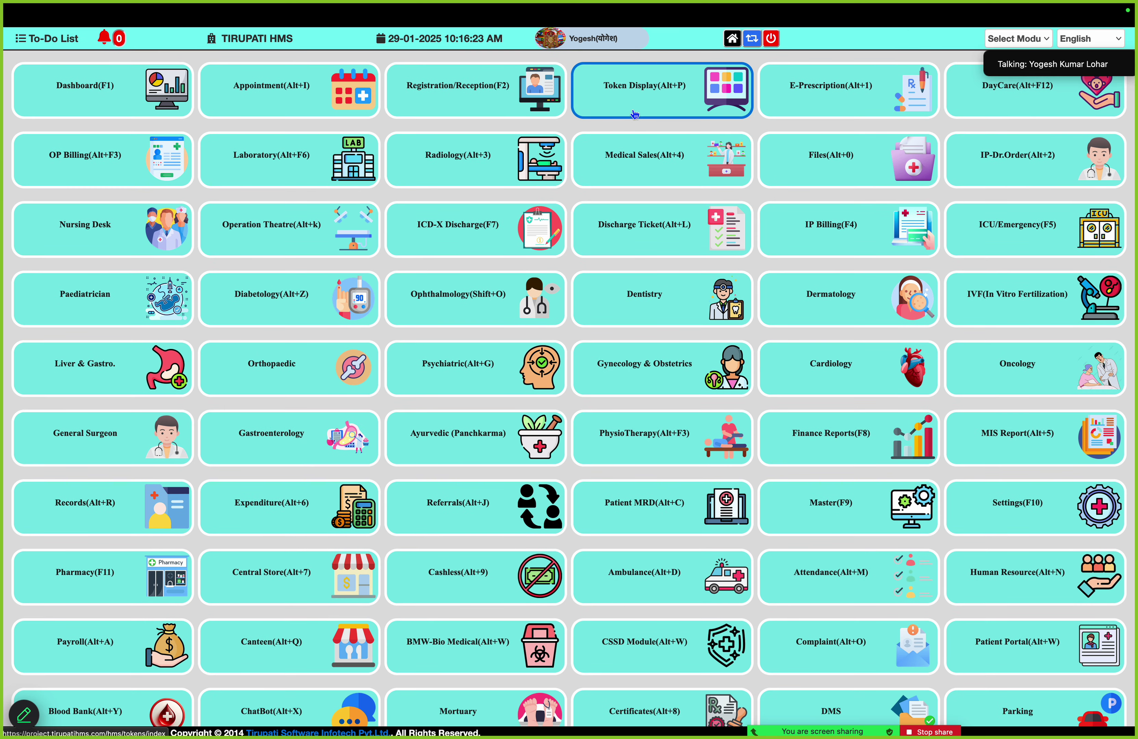
{"action": "left_click", "coordinate": [642, 89]}
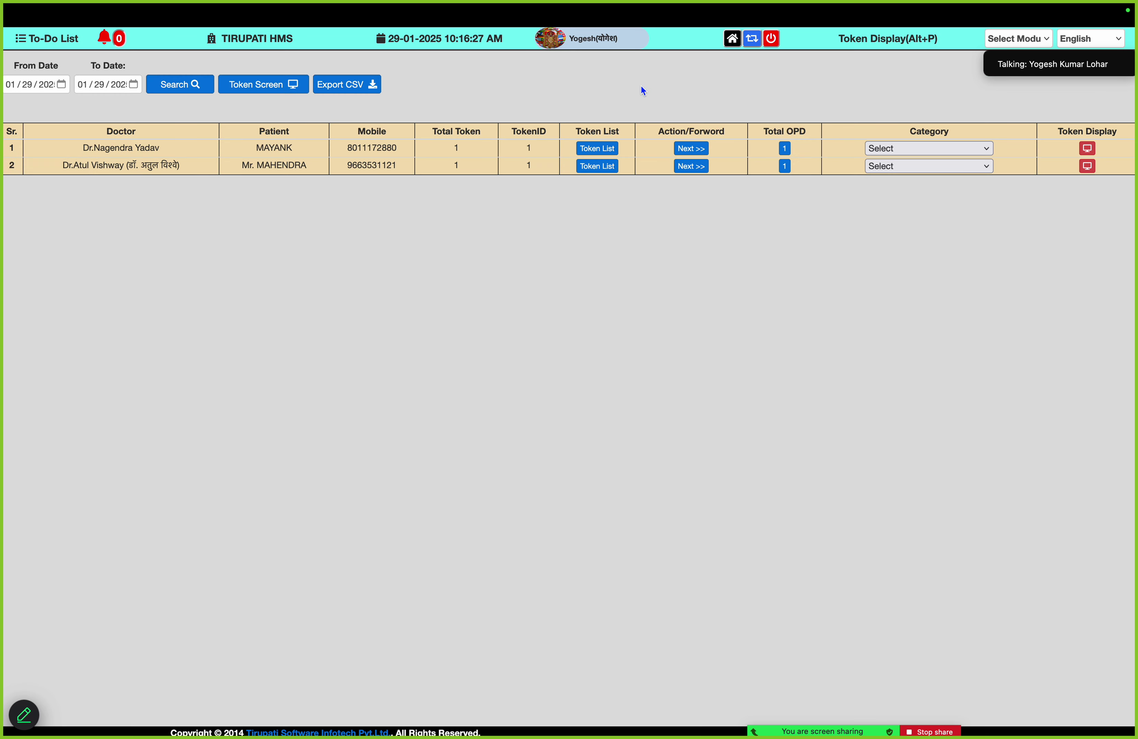
{"action": "left_click", "coordinate": [785, 167]}
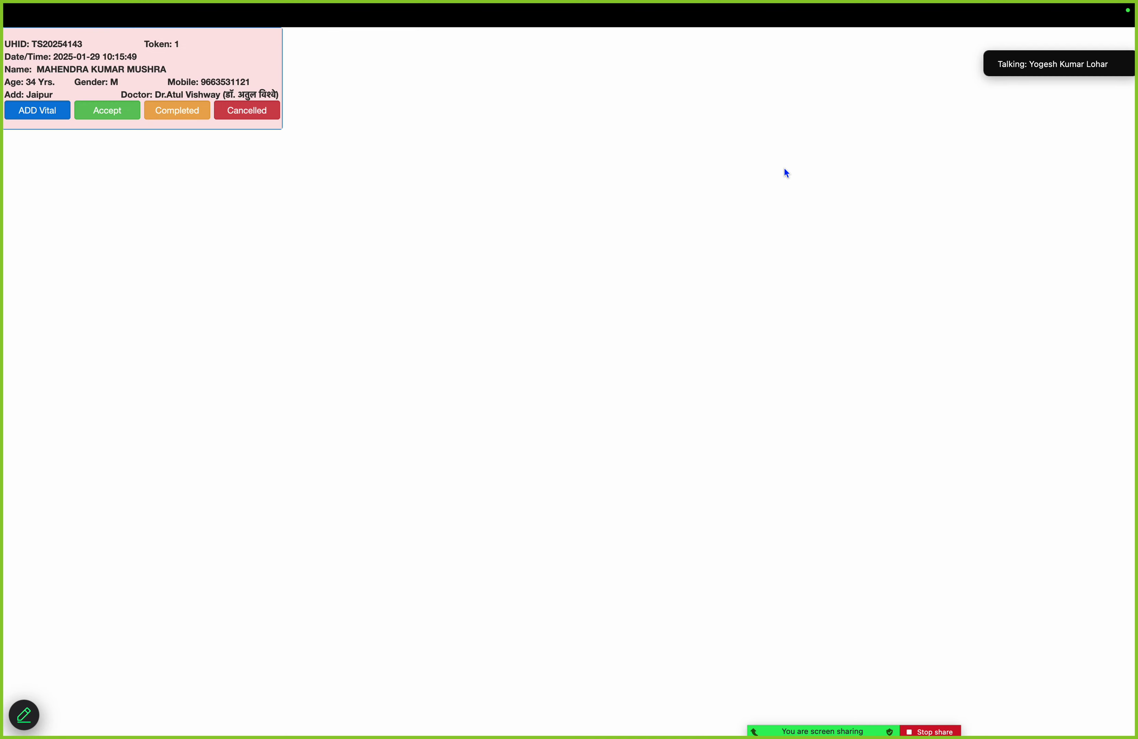
Add vitals: BP 120/60, pulse 70, SpO2 79/MIN, R.R. 16/MIN, weight 56, height 140
{"action": "left_click", "coordinate": [49, 113]}
{"action": "left_click", "coordinate": [191, 170]}
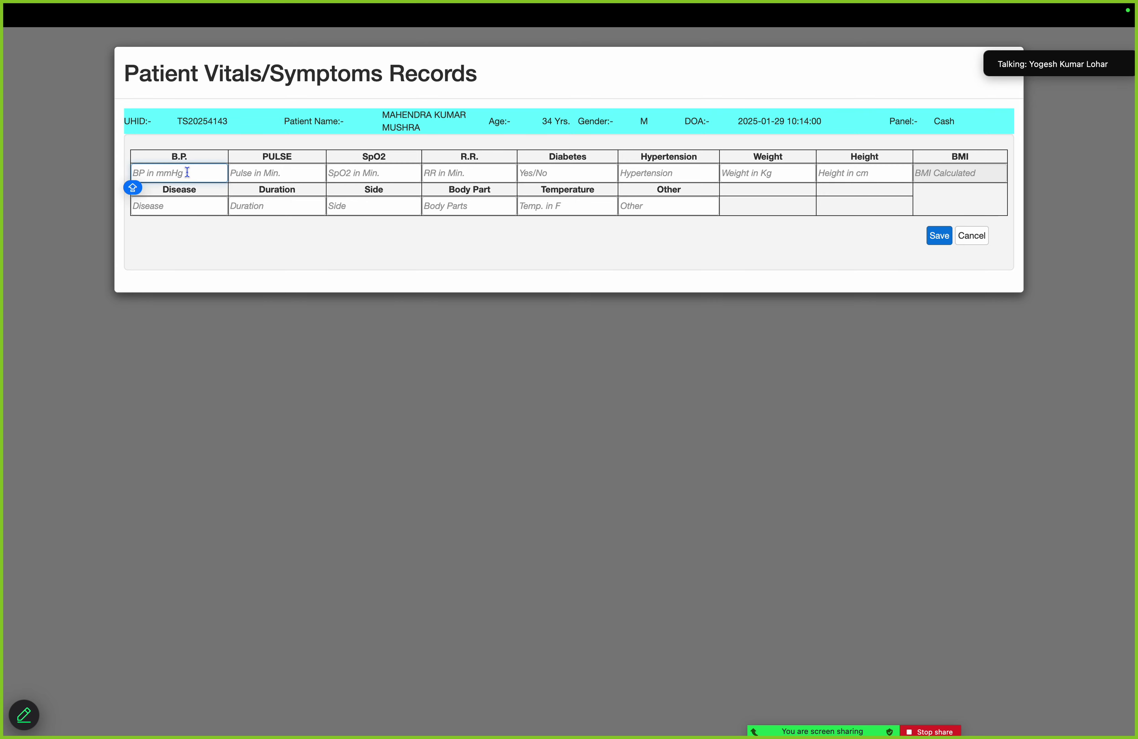
{"action": "type", "text": "120/"}
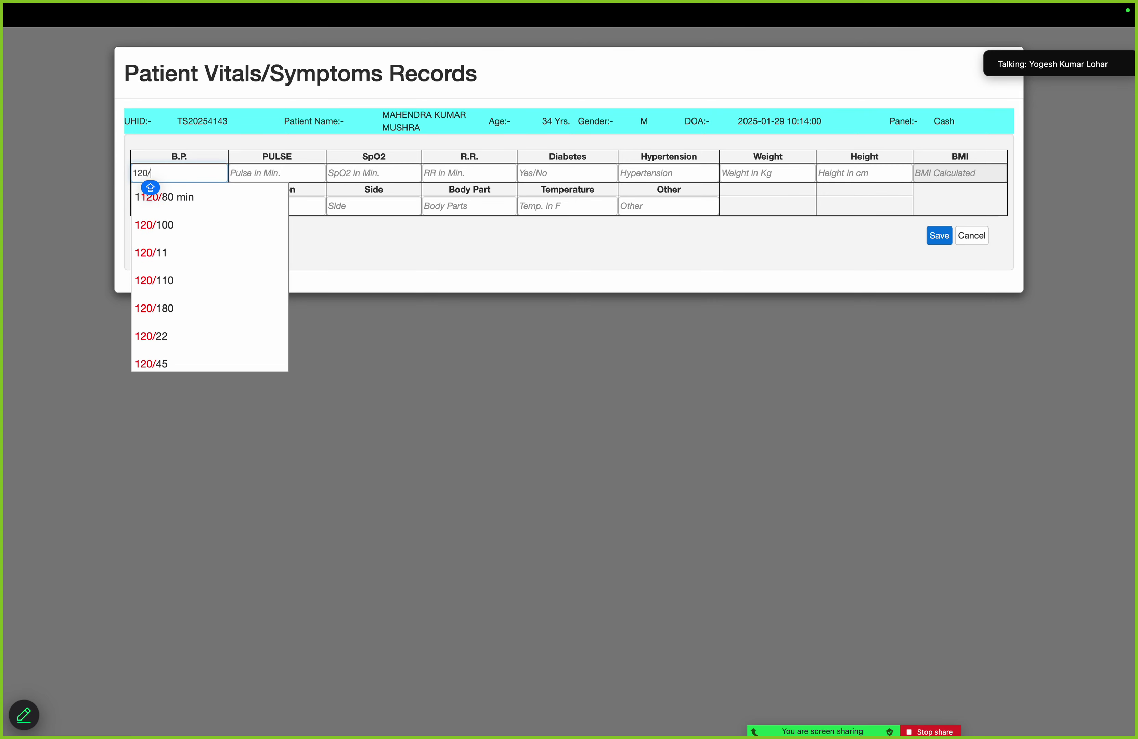
{"action": "type", "text": "60"}
{"action": "key", "text": "Tab"}
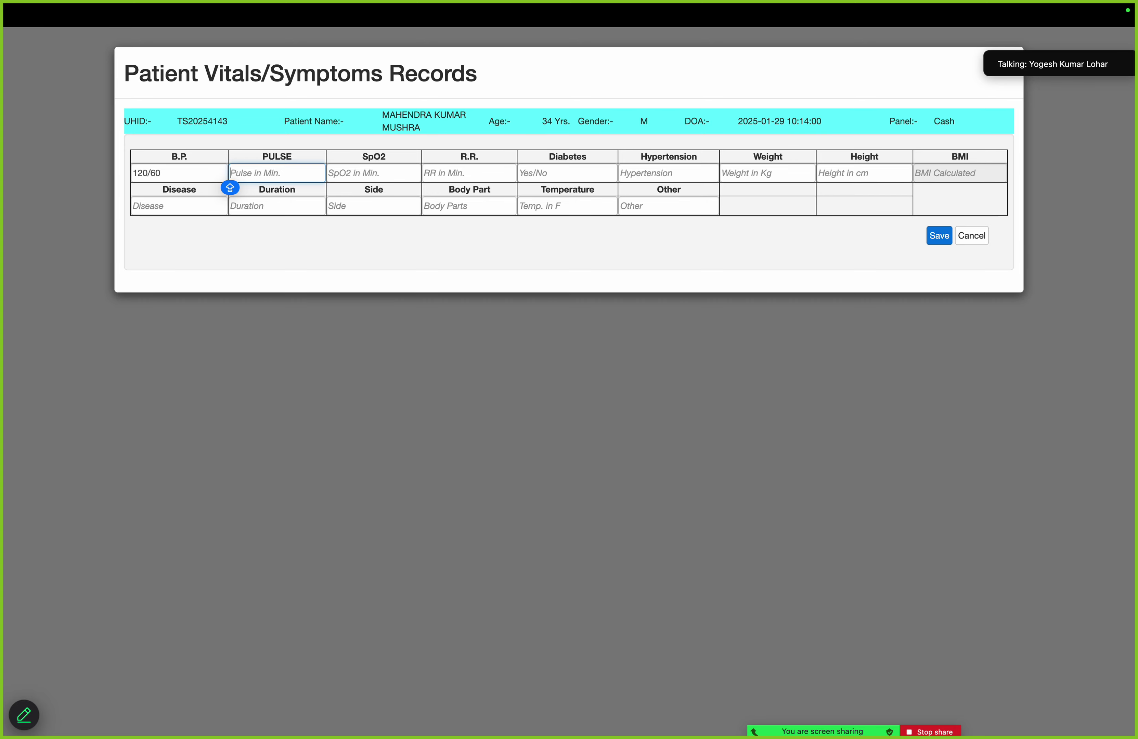
{"action": "type", "text": "70"}
{"action": "key", "text": "Tab"}
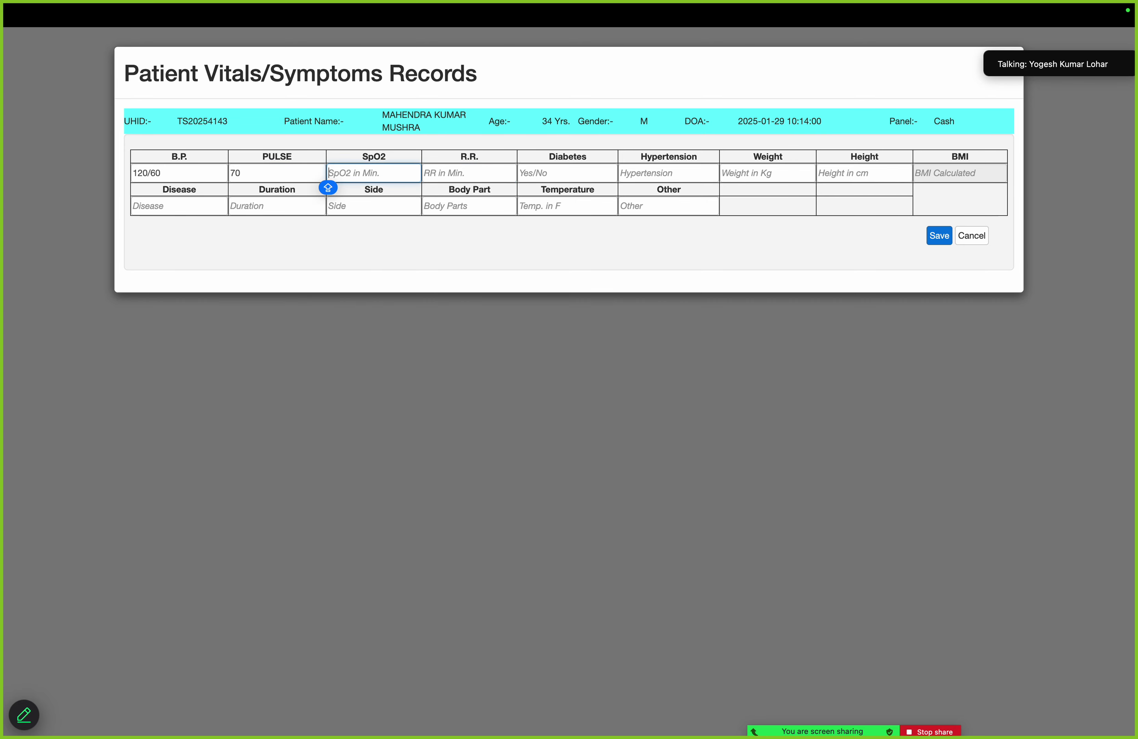
{"action": "type", "text": "79/MIN"}
{"action": "key", "text": "Tab"}
{"action": "type", "text": "1"}
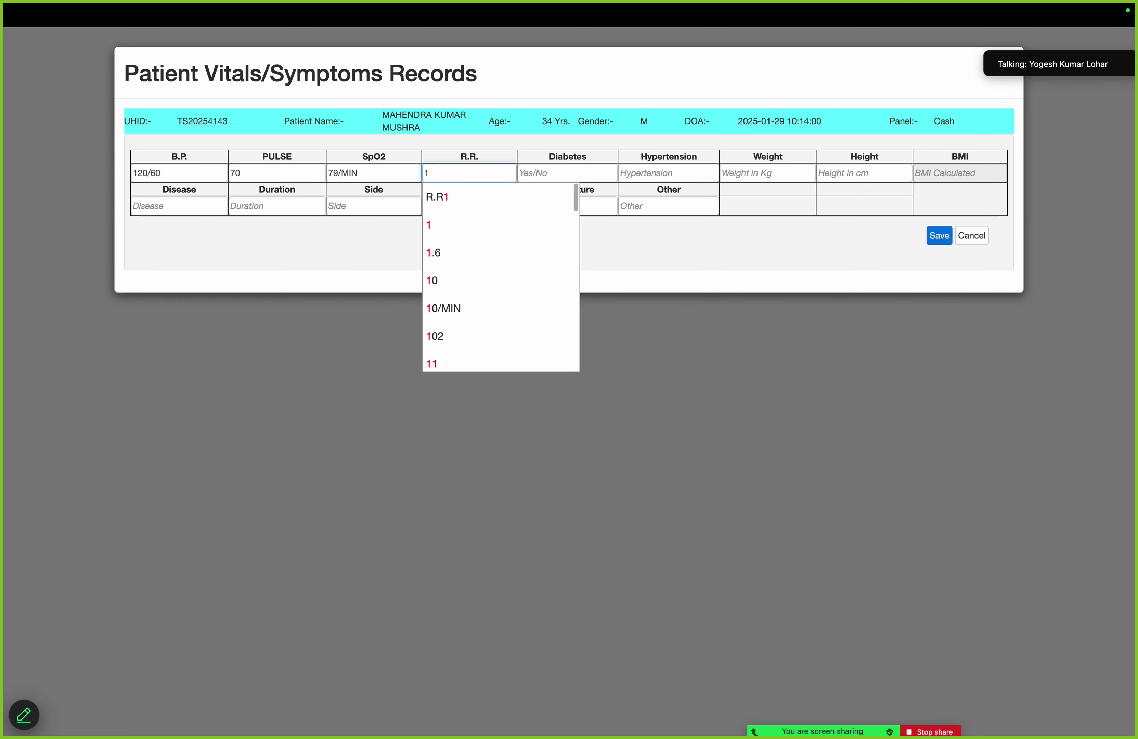
{"action": "type", "text": "6/MIN"}
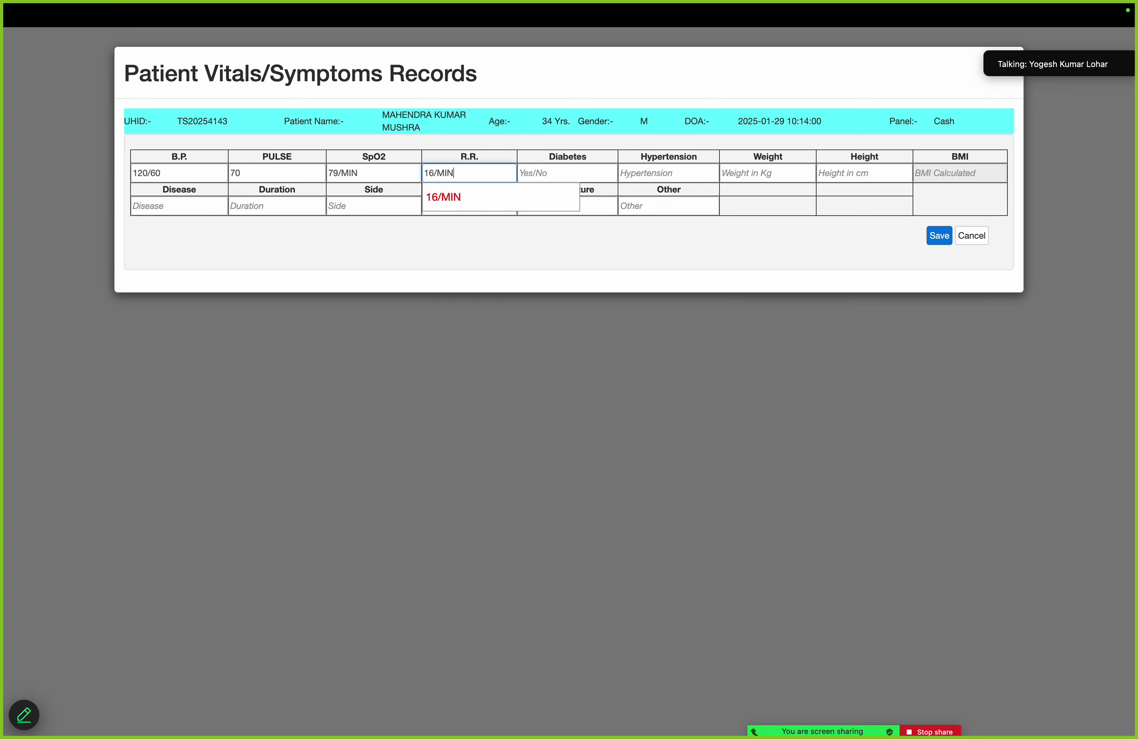
{"action": "key", "text": "Tab"}
{"action": "key", "text": "Tab"}
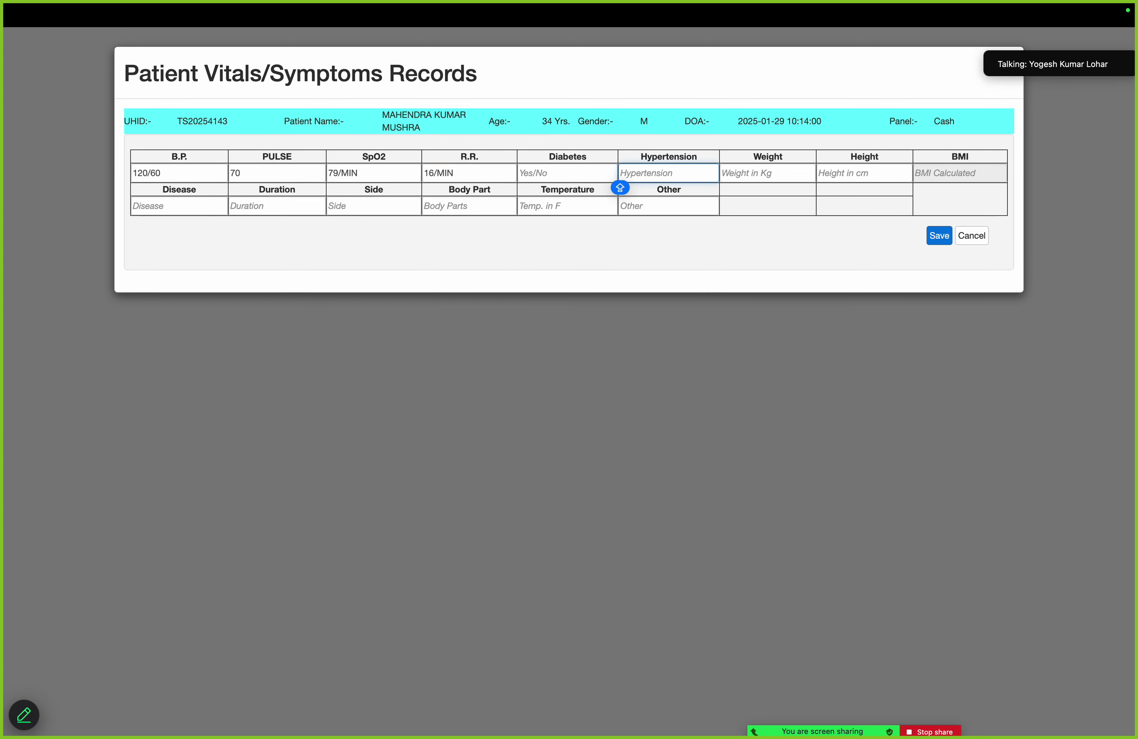
{"action": "key", "text": "Tab"}
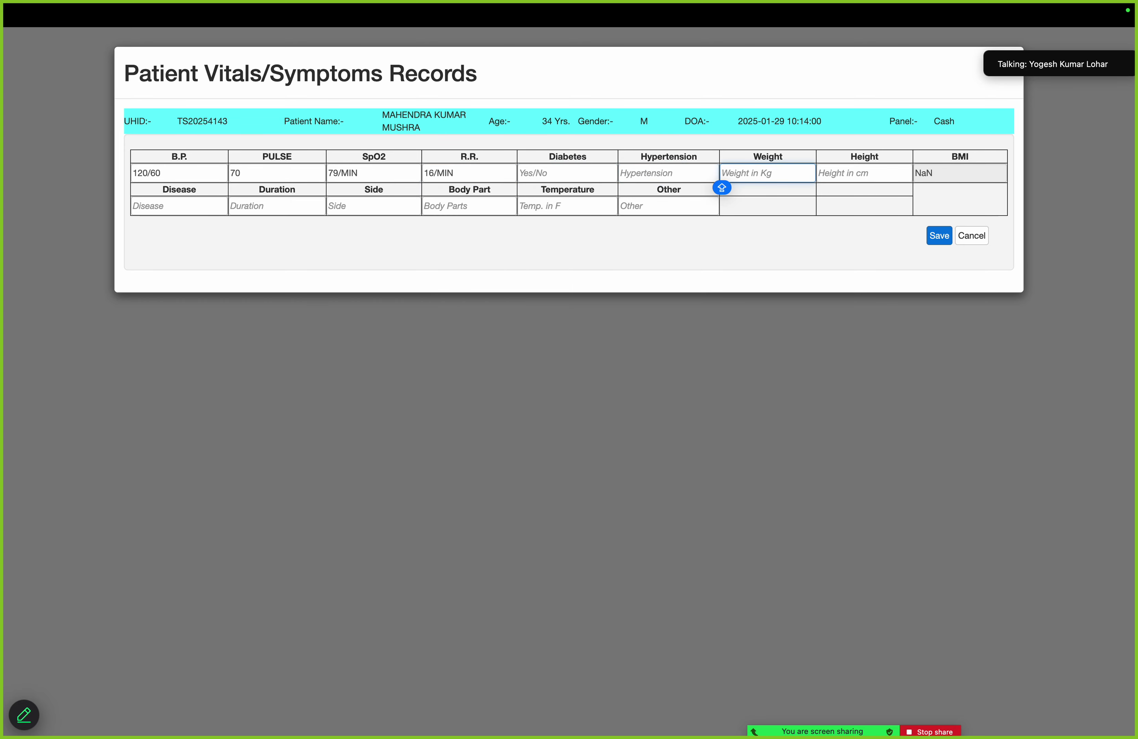
{"action": "type", "text": "56"}
{"action": "key", "text": "Tab"}
{"action": "type", "text": "1"}
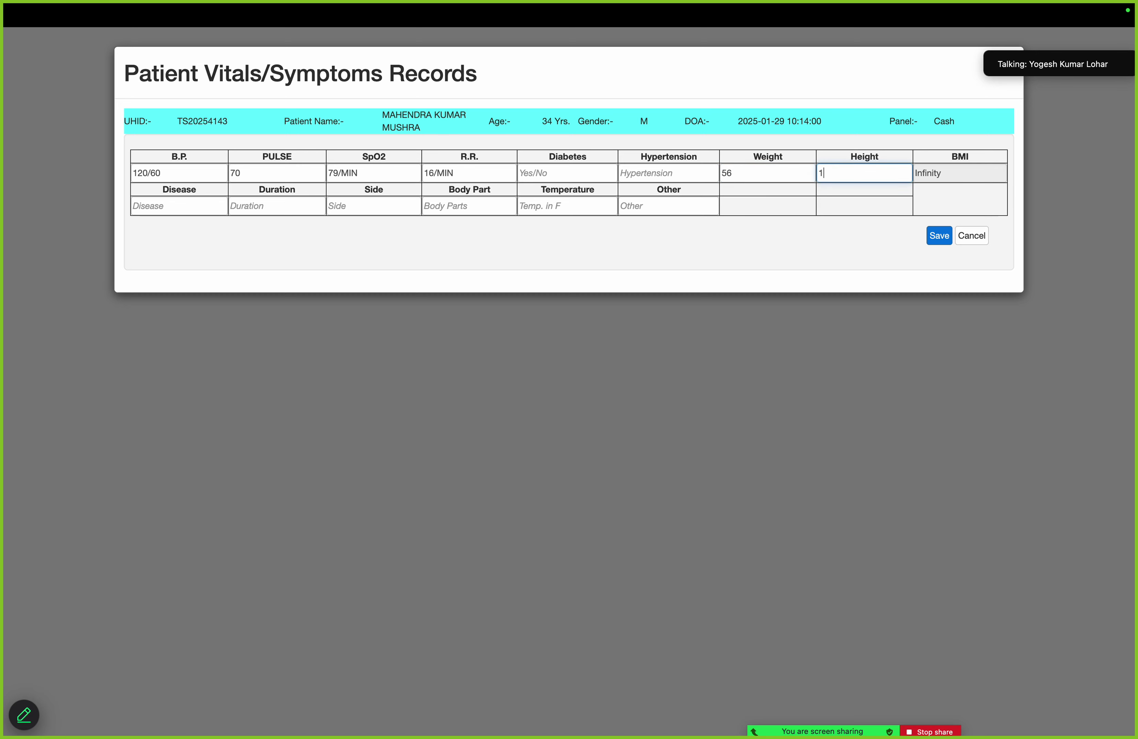
{"action": "type", "text": "40"}
{"action": "key", "text": "Tab"}
{"action": "key", "text": "Tab"}
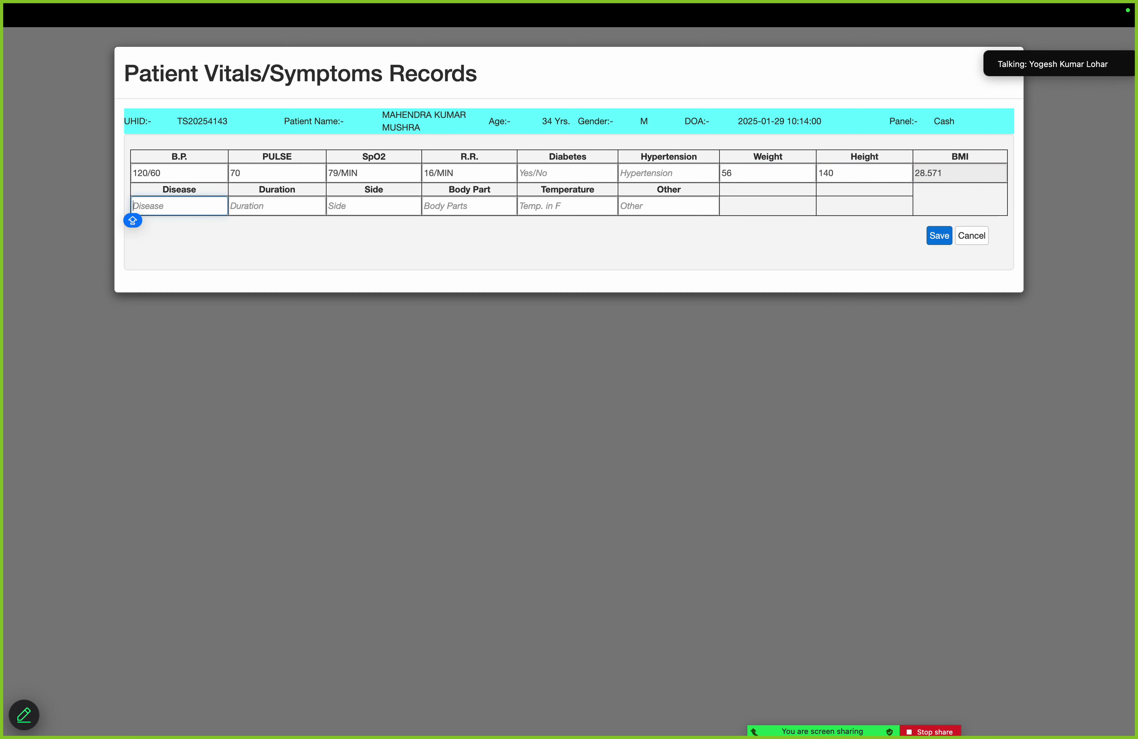
Set the symptom to CHEST PAIN with duration 10 day on the Back Side
{"action": "type", "text": "a"}
{"action": "key", "text": "Down"}
{"action": "key", "text": "Down"}
{"action": "key", "text": "Down"}
{"action": "key", "text": "Up"}
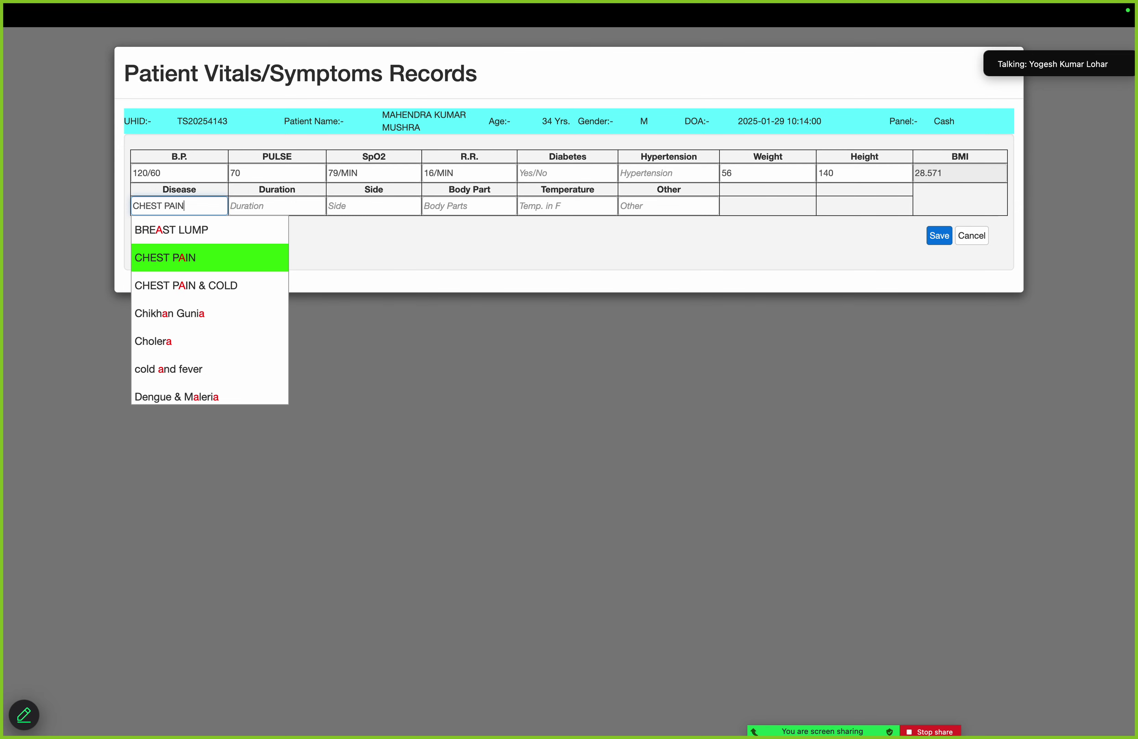
{"action": "key", "text": "Return"}
{"action": "key", "text": "Tab"}
{"action": "type", "text": "A"}
{"action": "key", "text": "Down"}
{"action": "key", "text": "Return"}
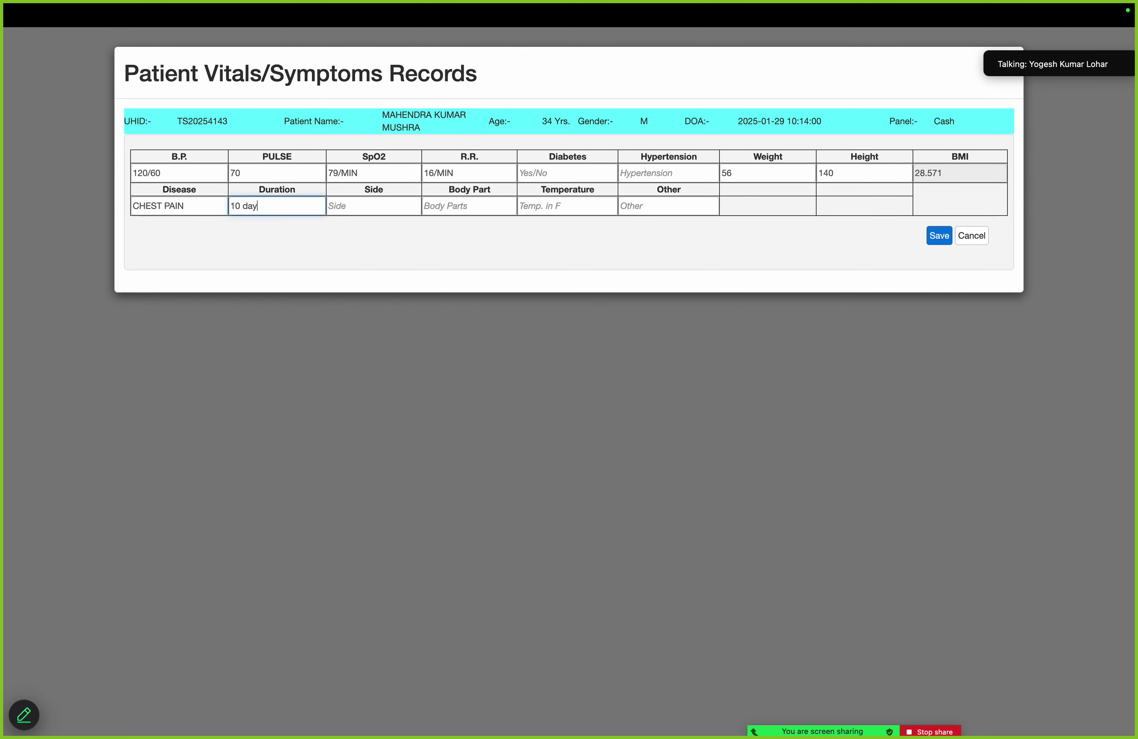
{"action": "key", "text": "Tab"}
{"action": "type", "text": "A"}
{"action": "key", "text": "Down"}
{"action": "key", "text": "Down"}
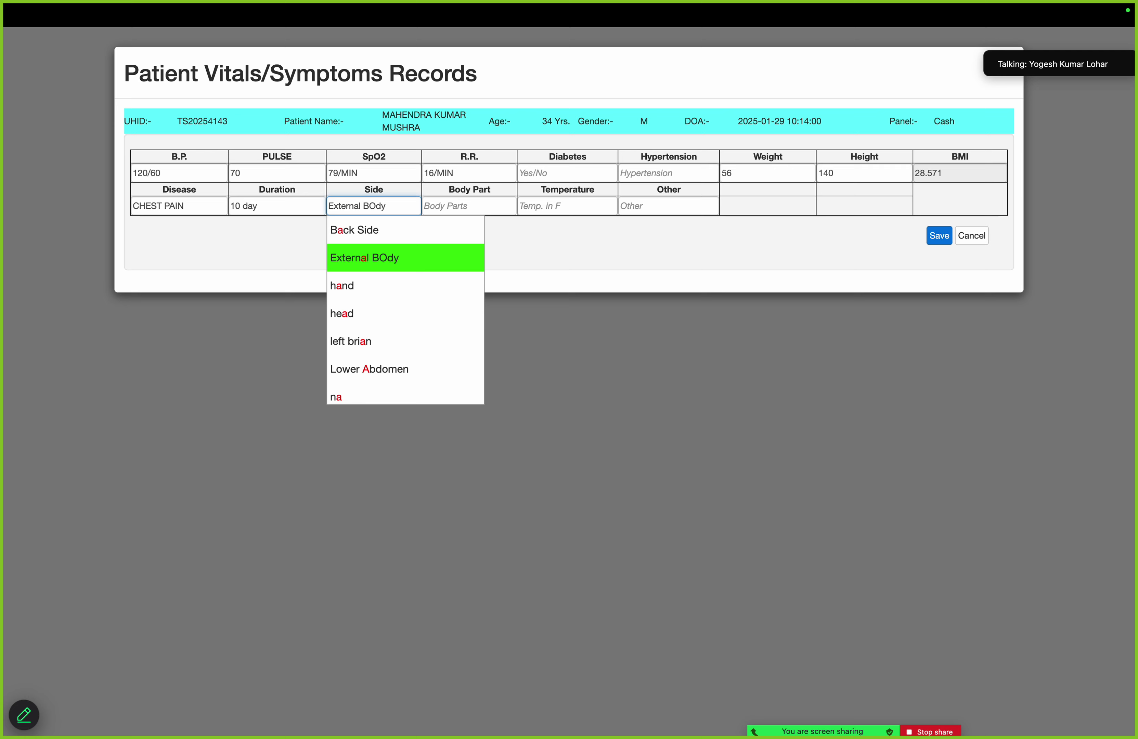
{"action": "key", "text": "Up"}
{"action": "key", "text": "Return"}
Set body part LIVER & CHEST and temperature 101 F, then save the vitals record
{"action": "key", "text": "Tab"}
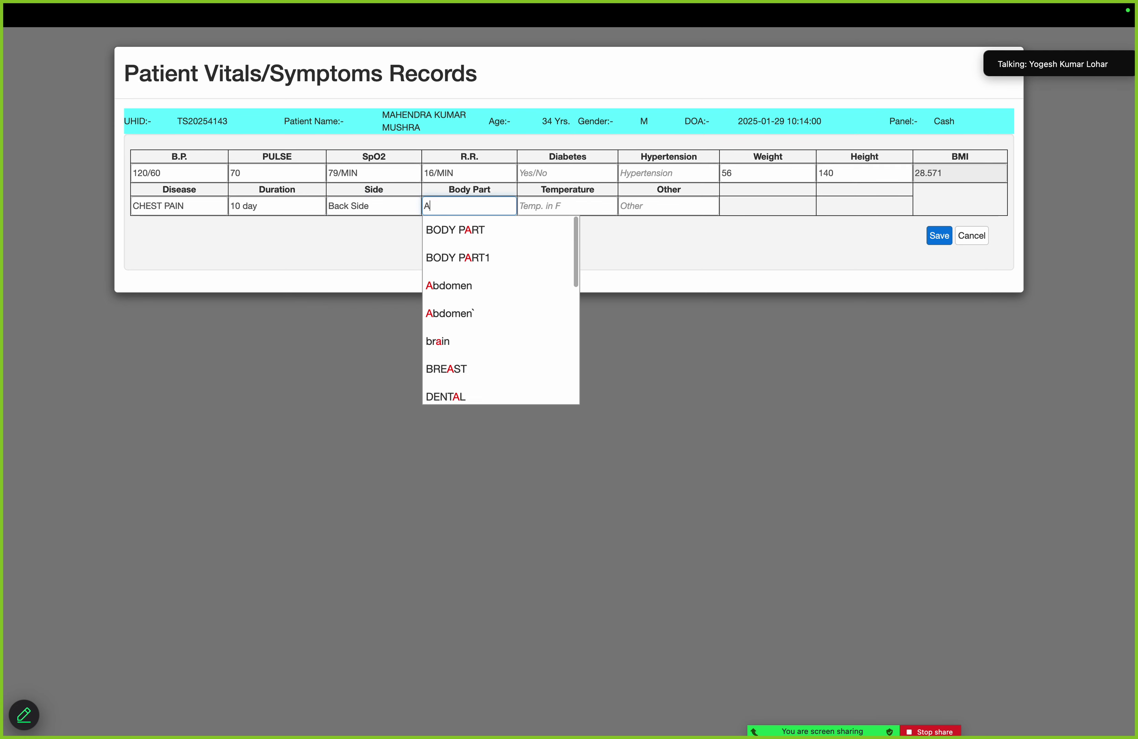
{"action": "type", "text": "A"}
{"action": "key", "text": "BackSpace"}
{"action": "type", "text": "CHE"}
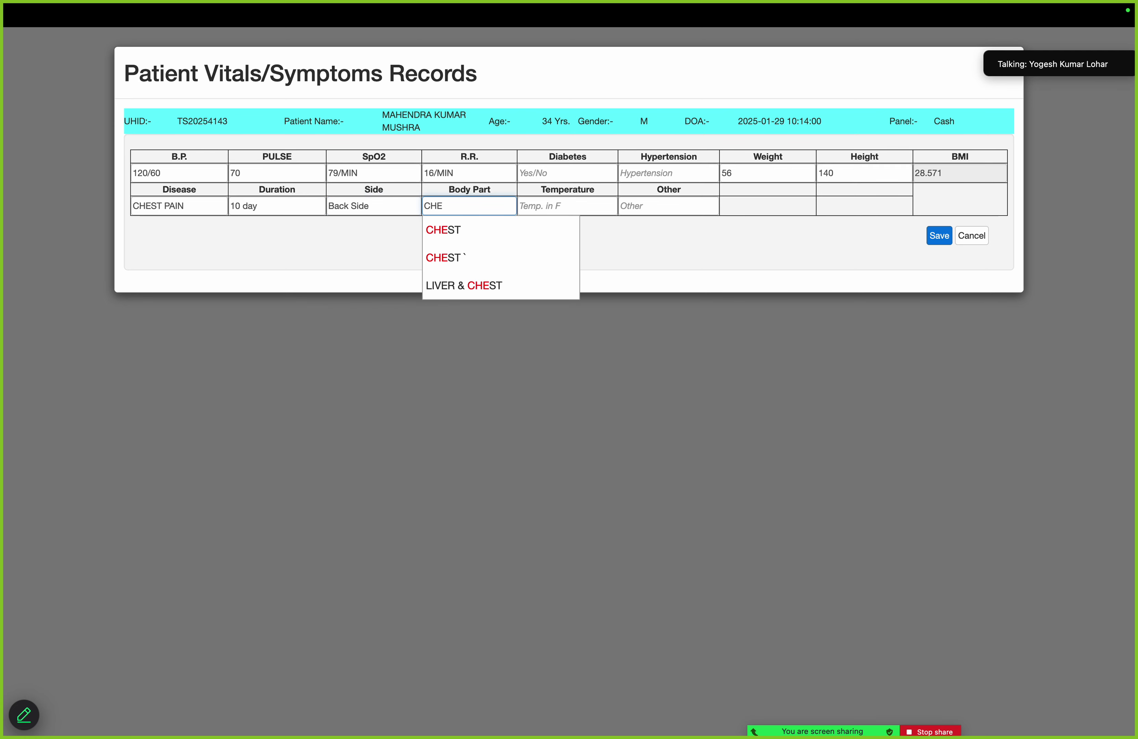
{"action": "key", "text": "Down"}
{"action": "key", "text": "Down"}
{"action": "key", "text": "Down"}
{"action": "key", "text": "Return"}
{"action": "key", "text": "Tab"}
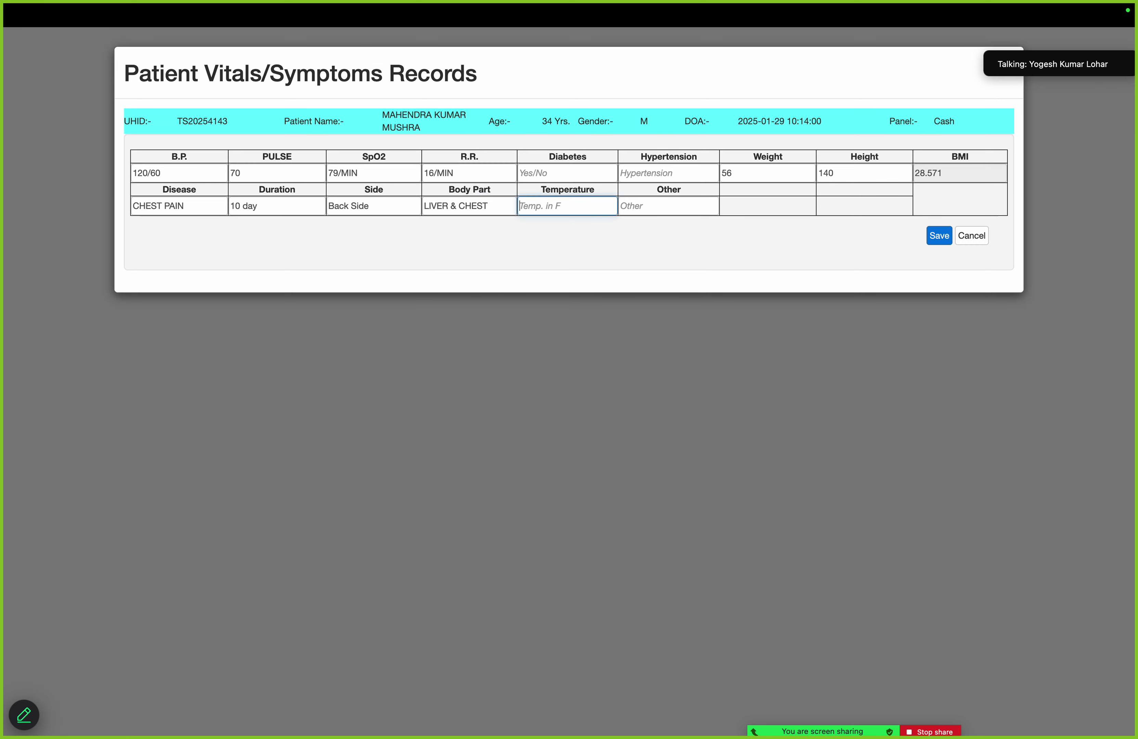
{"action": "type", "text": "101"}
{"action": "key", "text": "Down"}
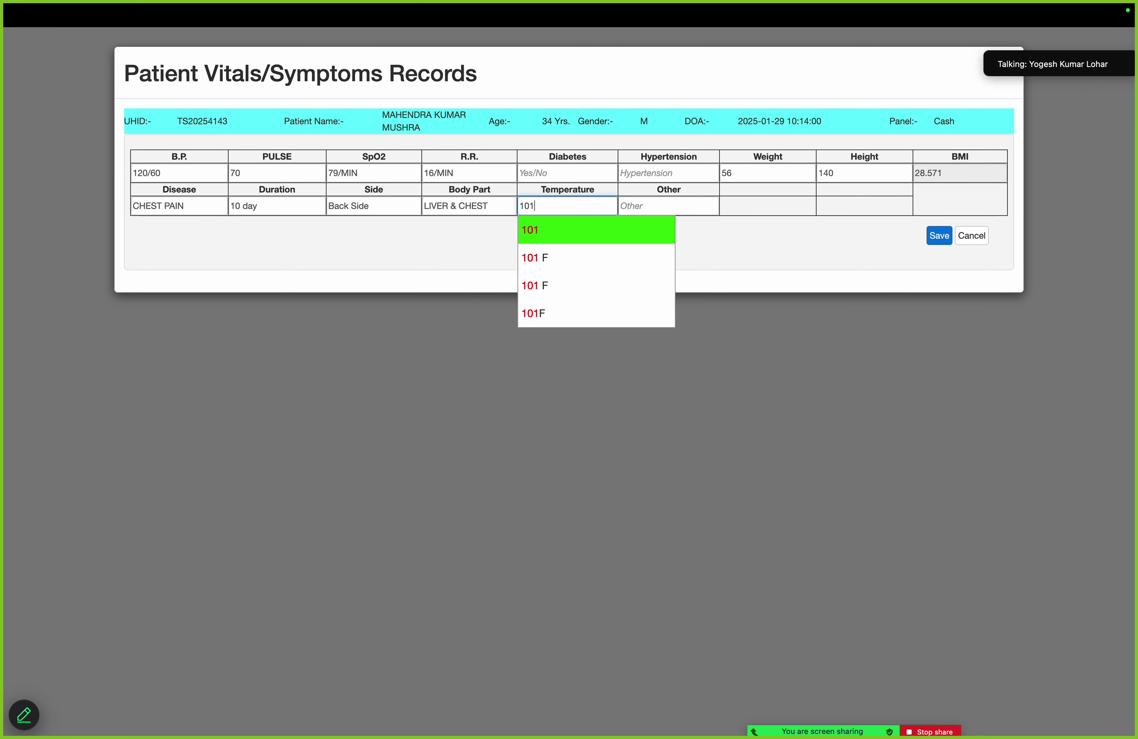
{"action": "type", "text": "F"}
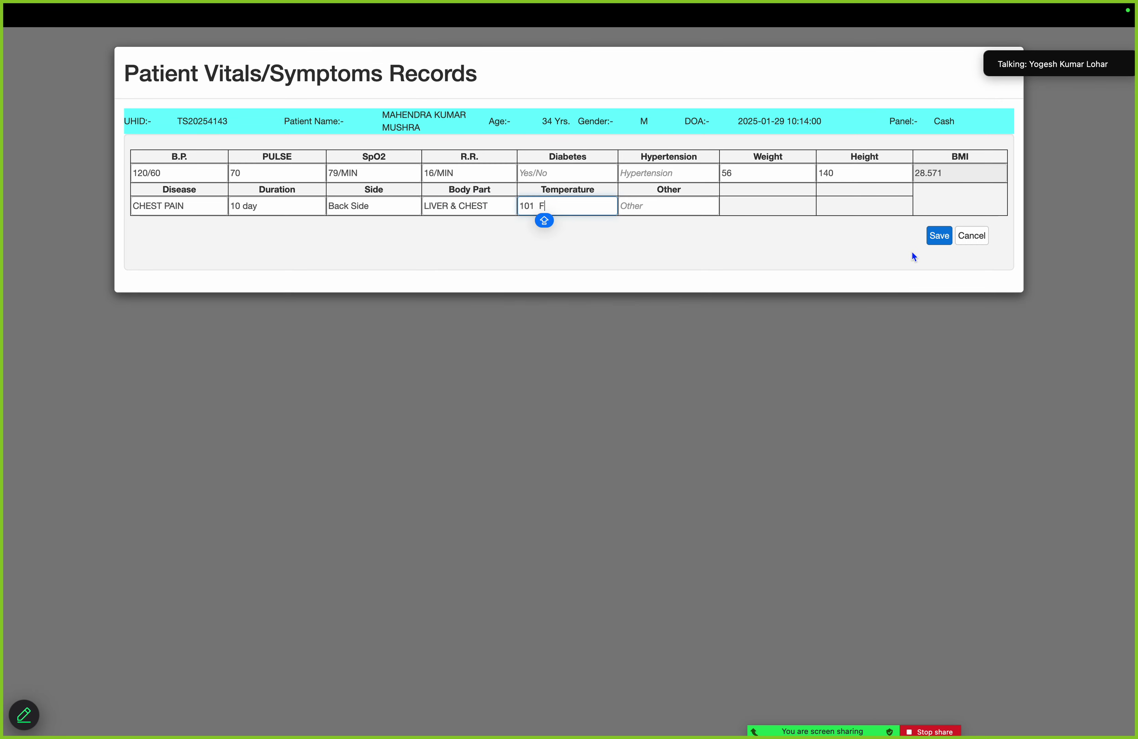
{"action": "left_click", "coordinate": [944, 238]}
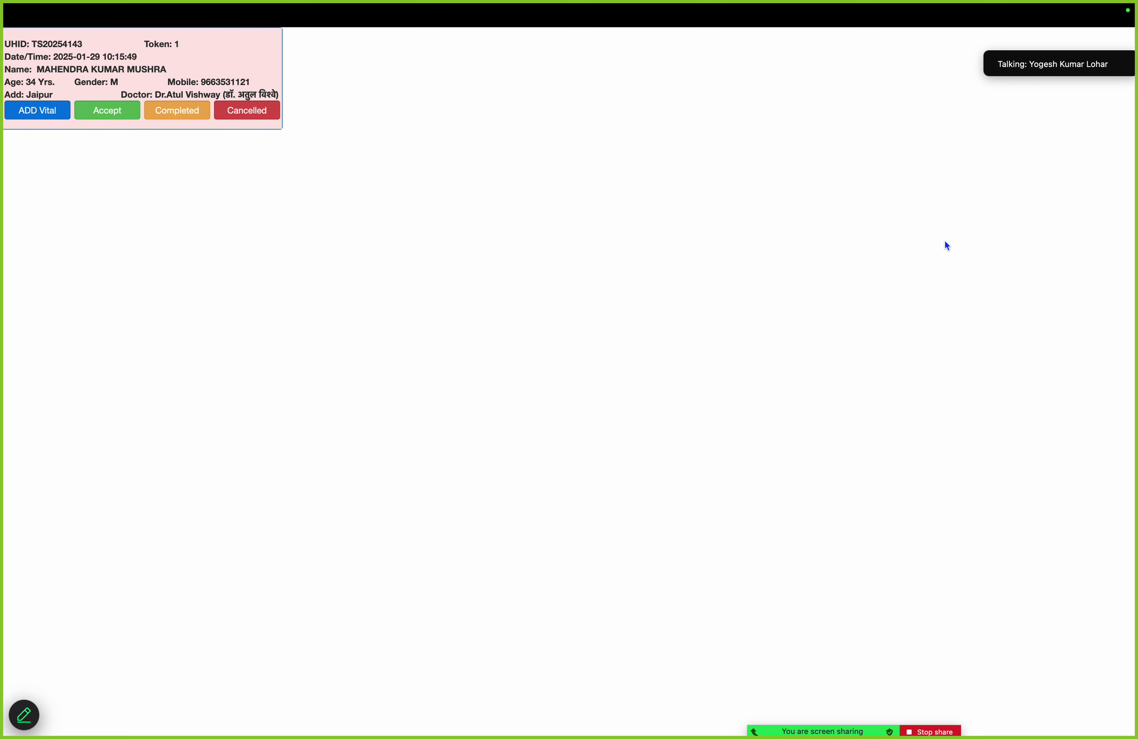
Accept the patient's token and open their diagnosis and examination form from the list
{"action": "left_click", "coordinate": [115, 117]}
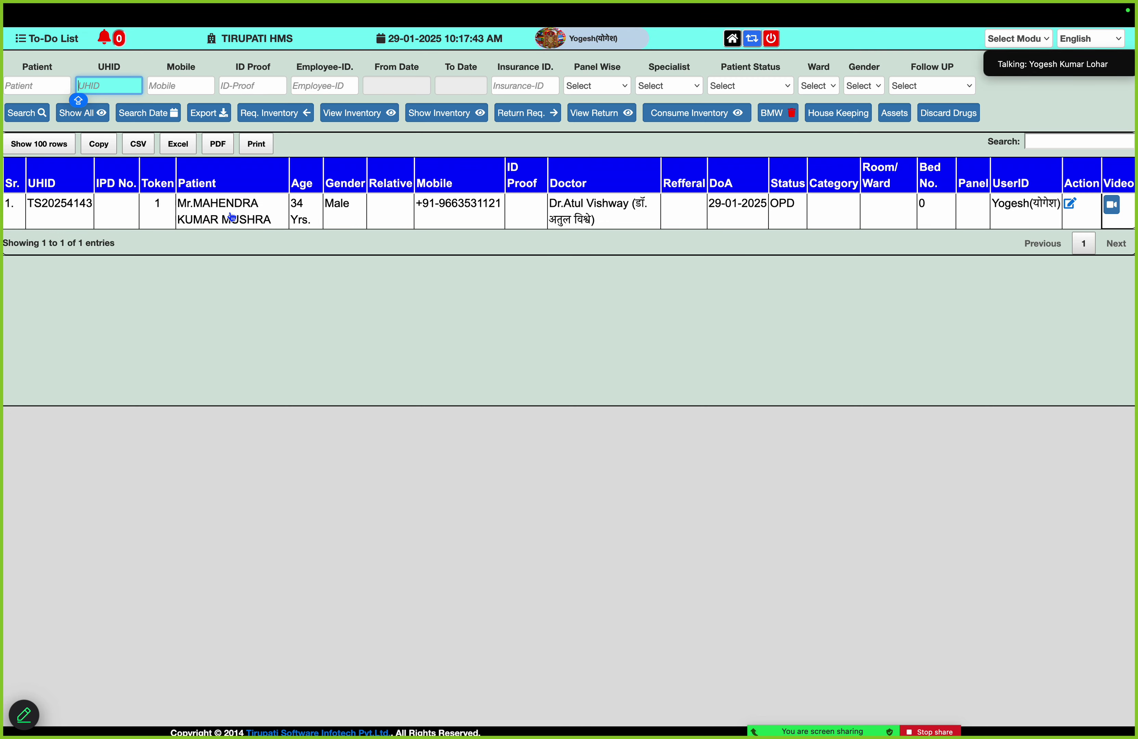
{"action": "left_click", "coordinate": [231, 215]}
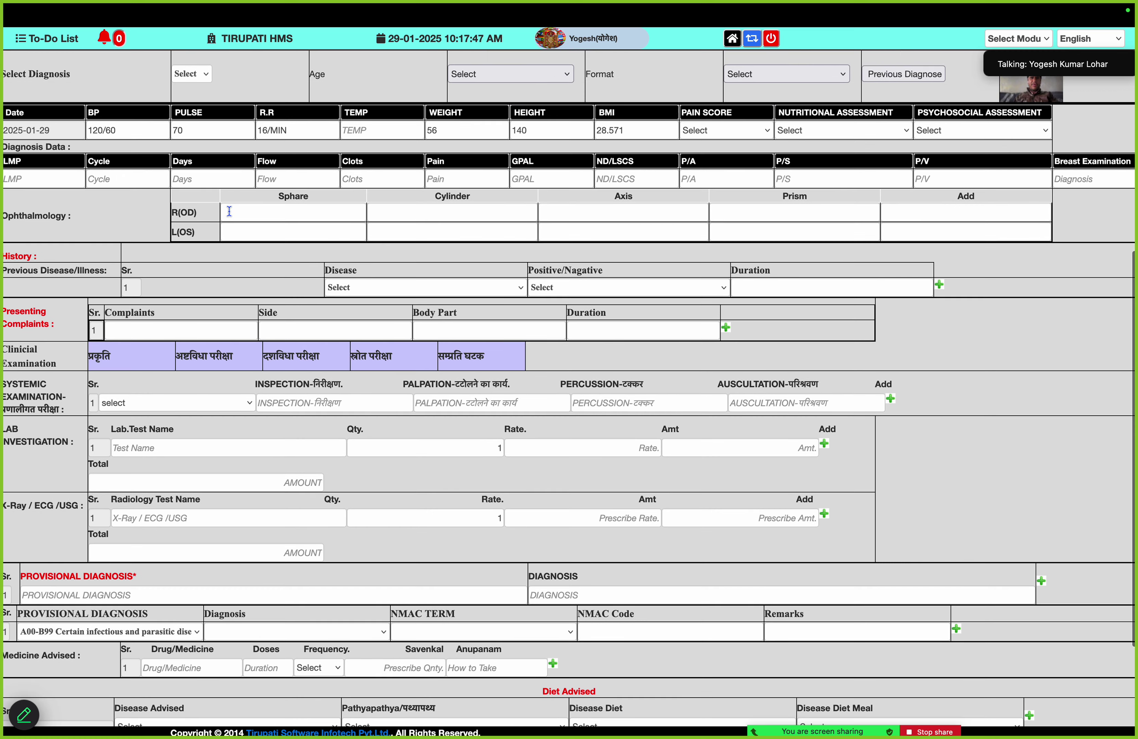
Record Impetigo as a Positive previous disease with a 2 YEAR history
{"action": "left_click", "coordinate": [137, 125]}
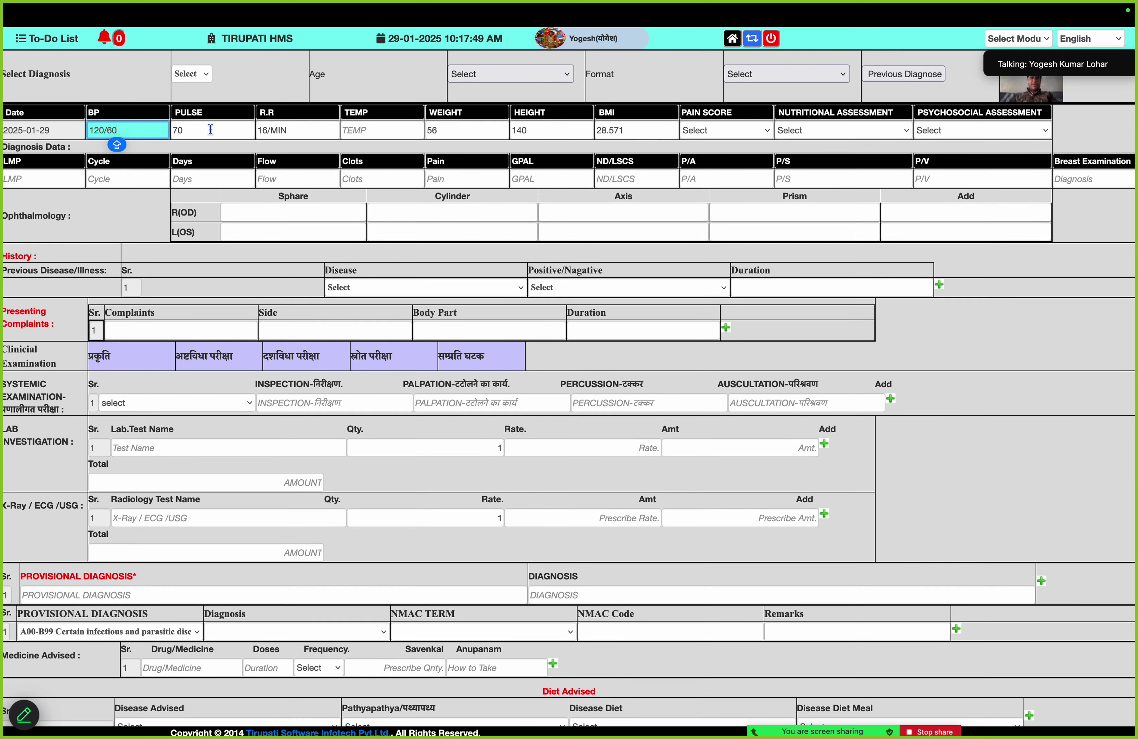
{"action": "key", "text": "Tab"}
{"action": "key", "text": "Tab"}
{"action": "key", "text": "Tab"}
{"action": "key", "text": "Tab"}
{"action": "key", "text": "Tab"}
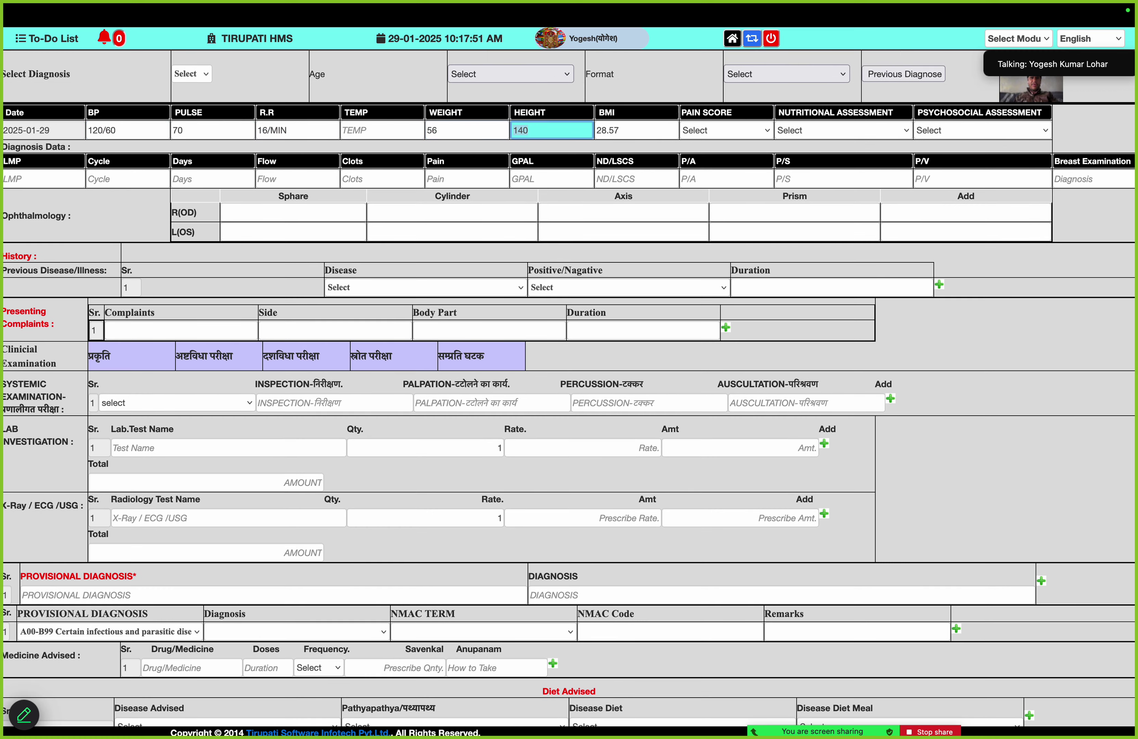
{"action": "key", "text": "Tab"}
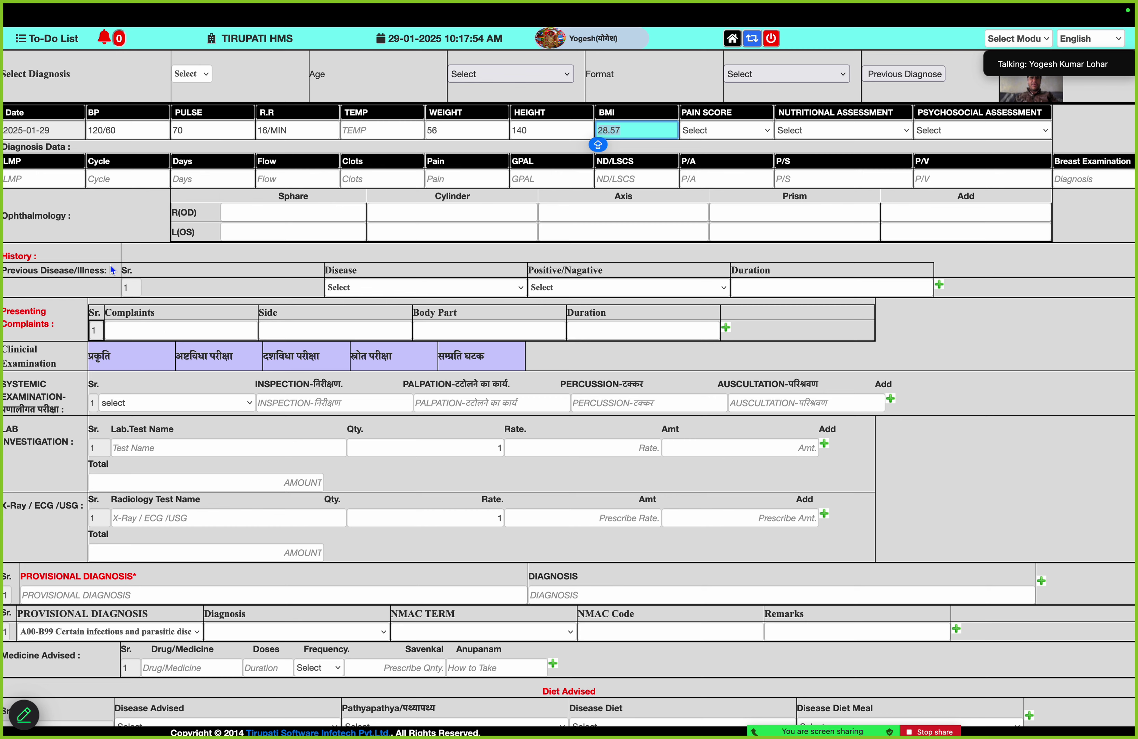
{"action": "left_click", "coordinate": [375, 288]}
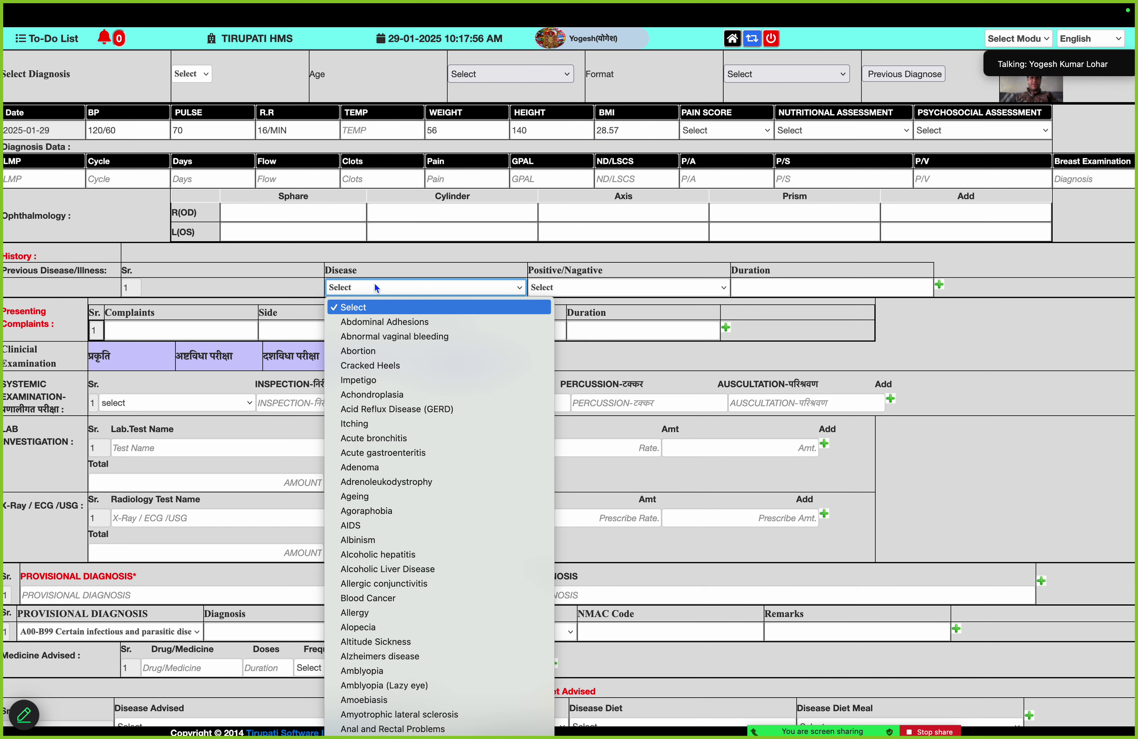
{"action": "key", "text": "c"}
{"action": "key", "text": "i"}
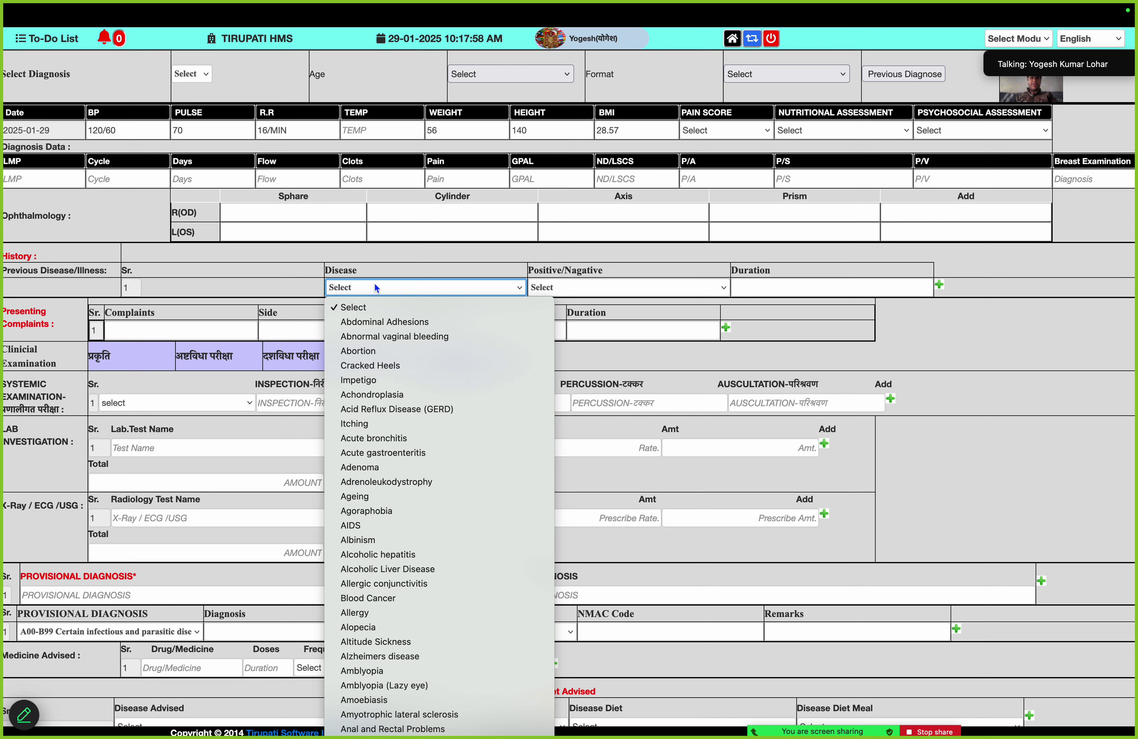
{"action": "key", "text": "Return"}
{"action": "key", "text": "Tab"}
{"action": "key", "text": "space"}
{"action": "key", "text": "Down"}
{"action": "key", "text": "Return"}
{"action": "key", "text": "Tab"}
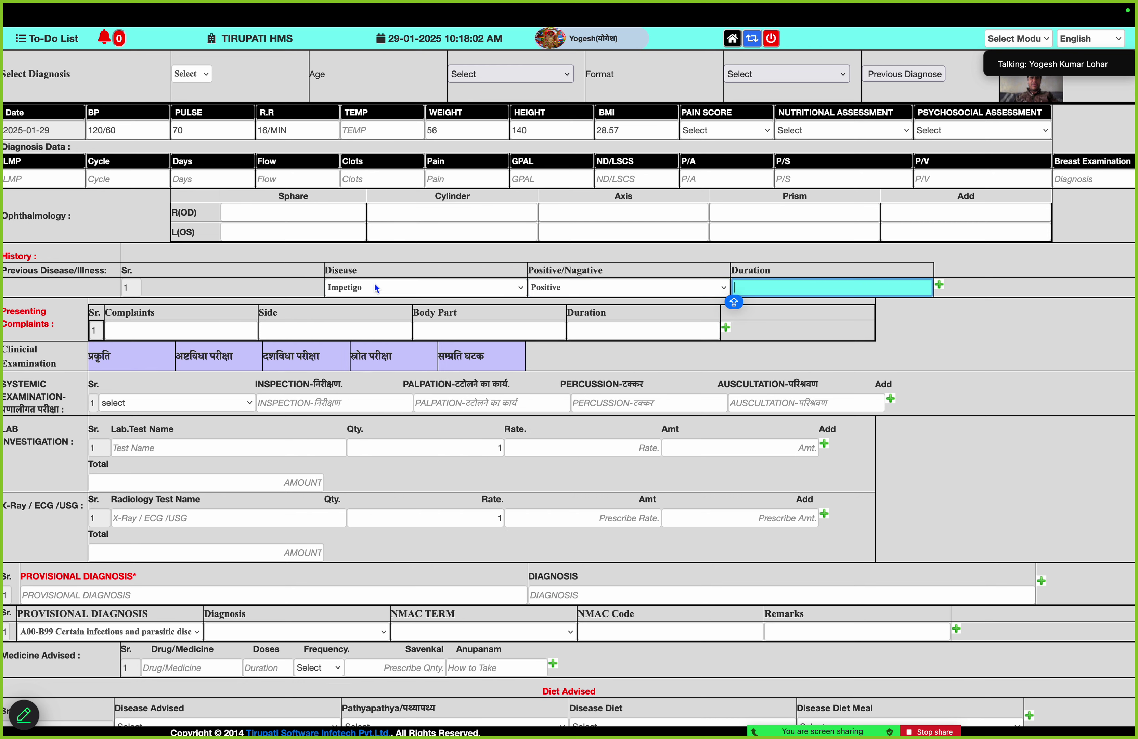
{"action": "type", "text": "2 YEAR"}
{"action": "key", "text": "Tab"}
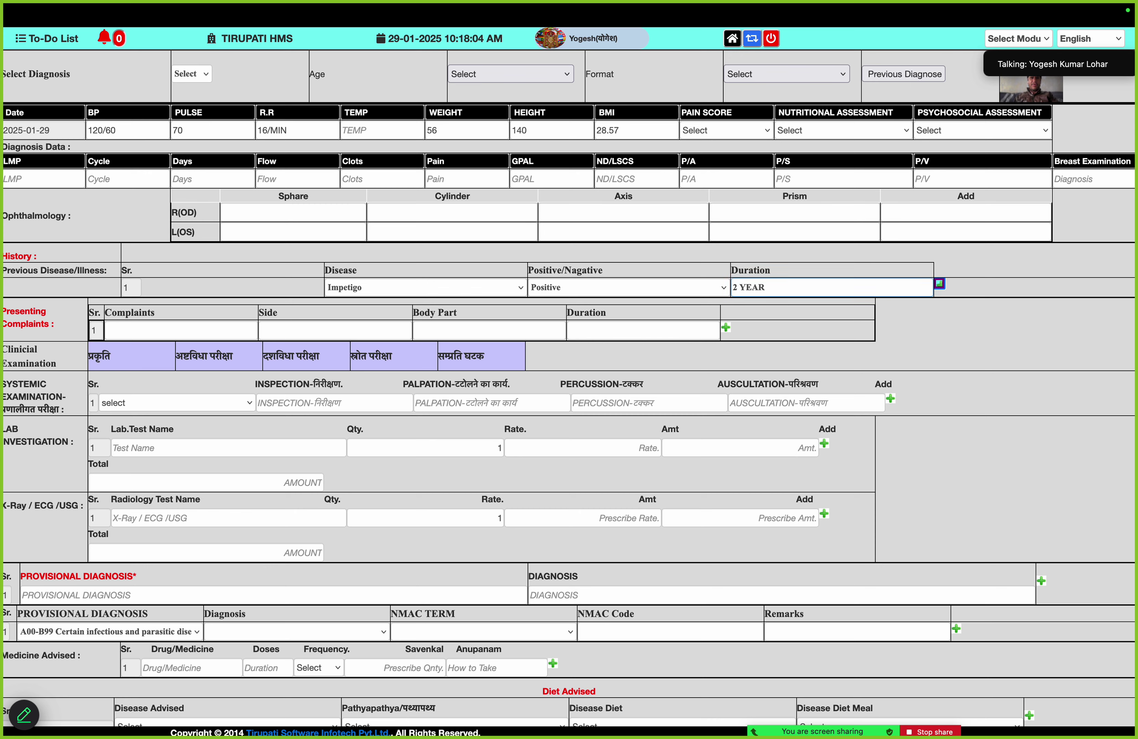
Add the no-improvement presenting complaint at ABDOMEN, body part LUNGS, lasting 3 MOTHY
{"action": "left_click", "coordinate": [166, 332]}
{"action": "type", "text": "A"}
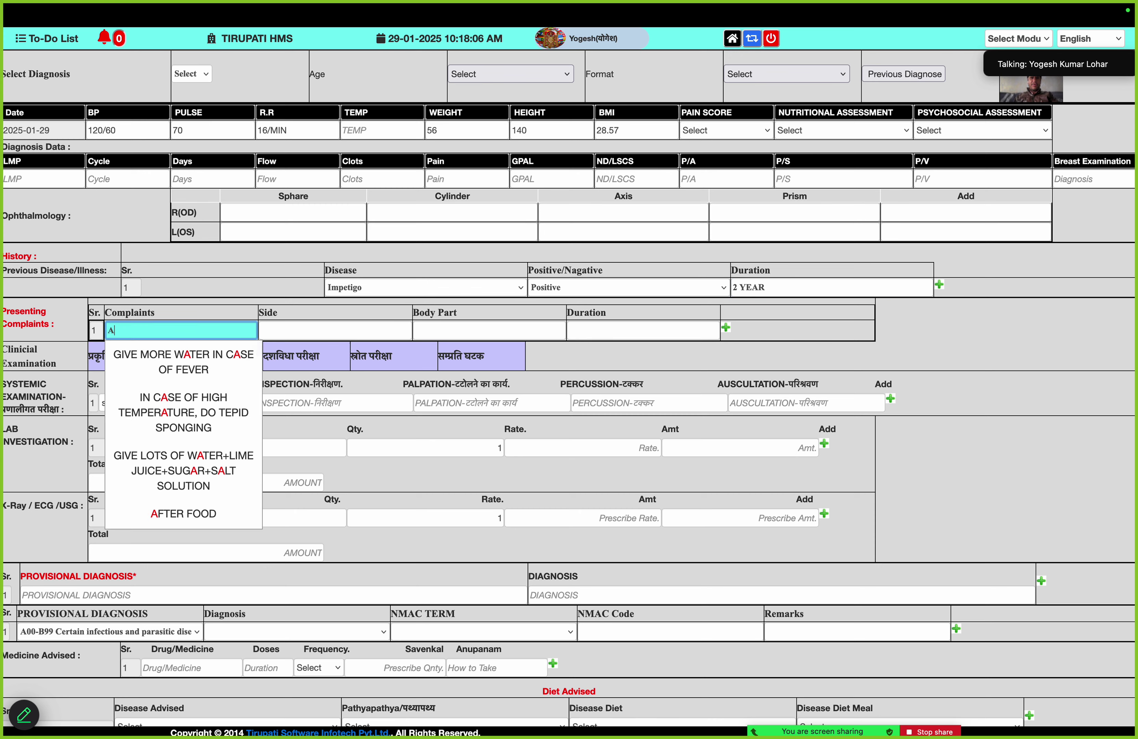
{"action": "scroll", "coordinate": [192, 424], "scroll_direction": "down", "scroll_amount": 1}
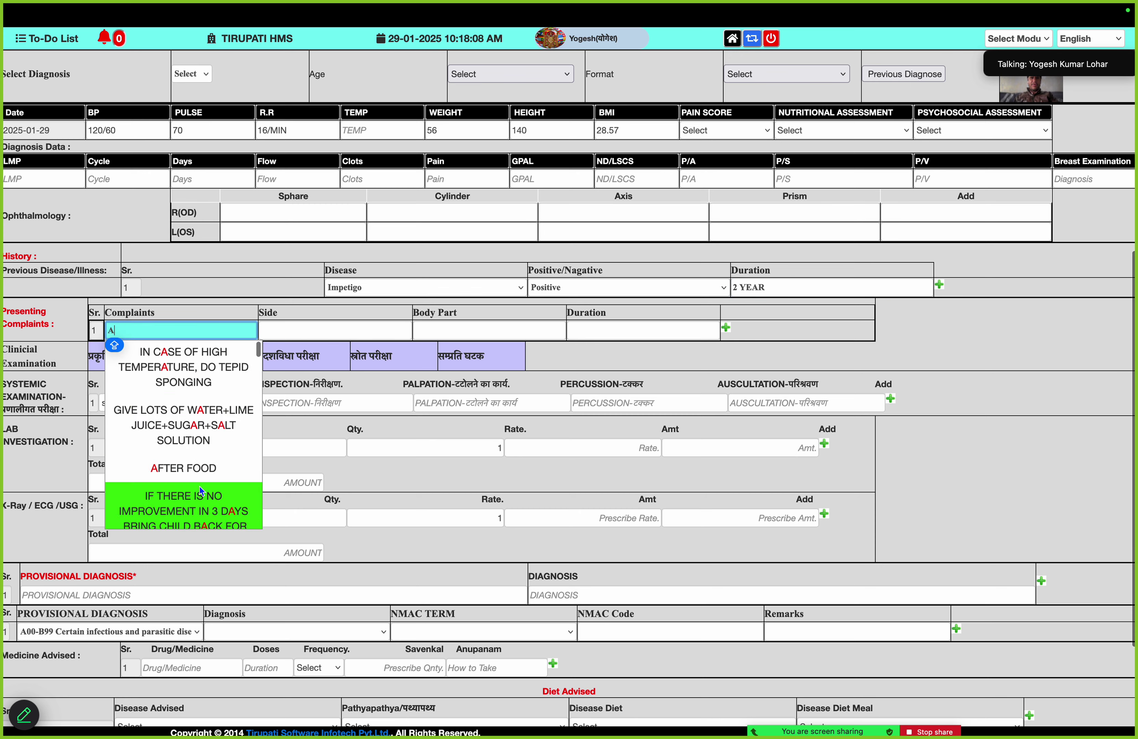
{"action": "left_click", "coordinate": [197, 513]}
{"action": "left_click", "coordinate": [325, 330]}
{"action": "type", "text": "A"}
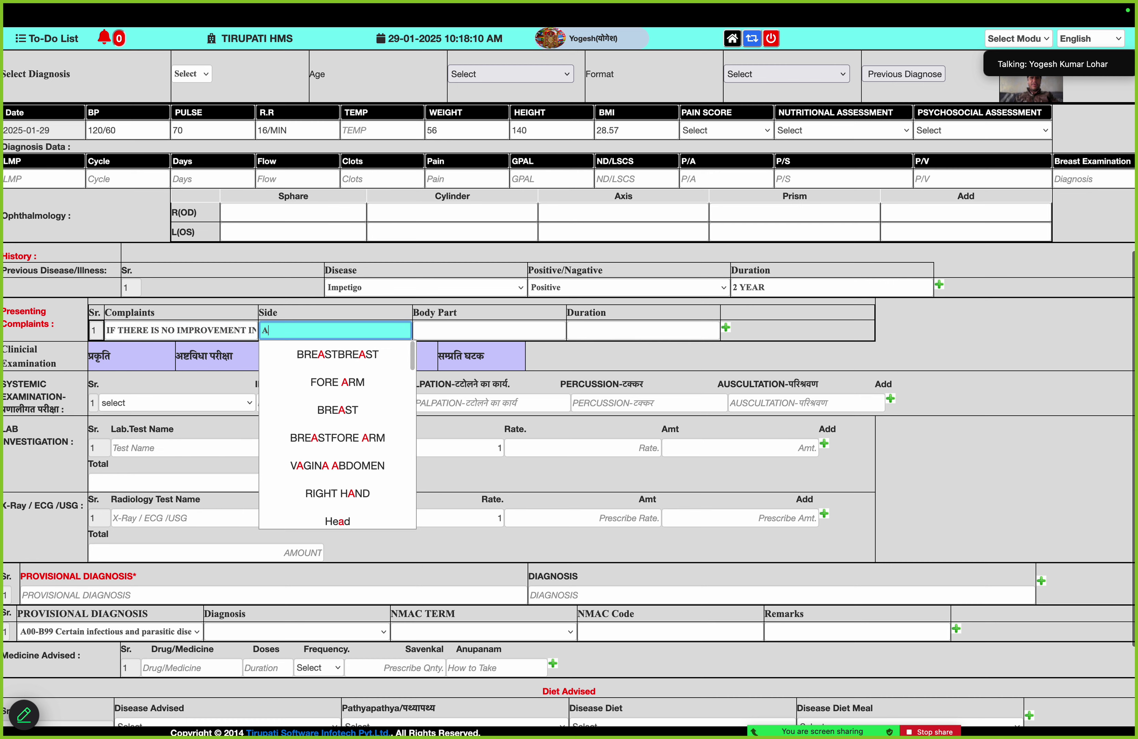
{"action": "scroll", "coordinate": [350, 498], "scroll_direction": "down", "scroll_amount": 2}
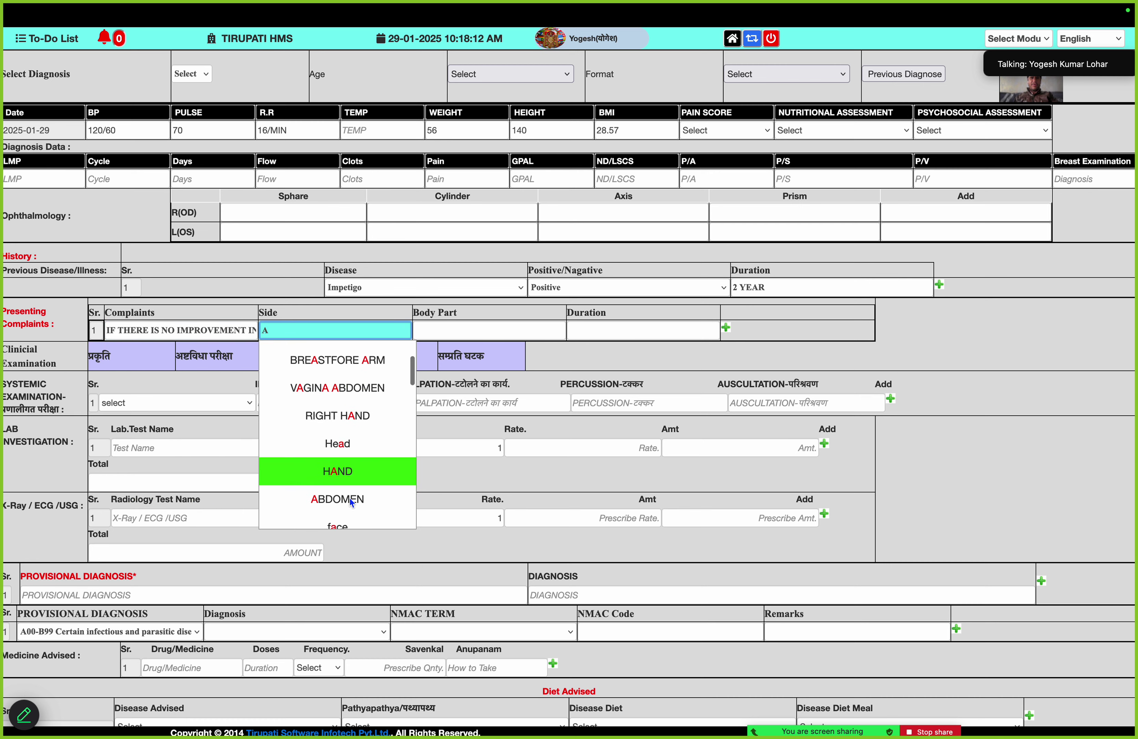
{"action": "left_click", "coordinate": [350, 498]}
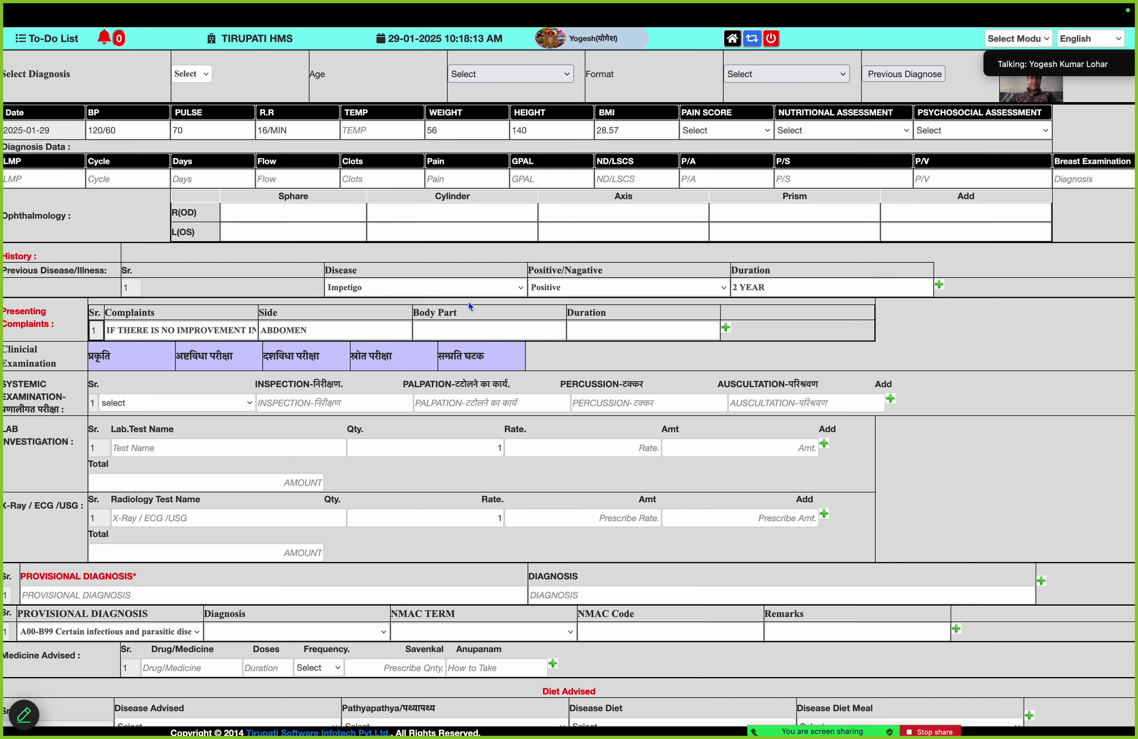
{"action": "left_click", "coordinate": [460, 325]}
{"action": "type", "text": "l"}
{"action": "key", "text": "Down"}
{"action": "key", "text": "Down"}
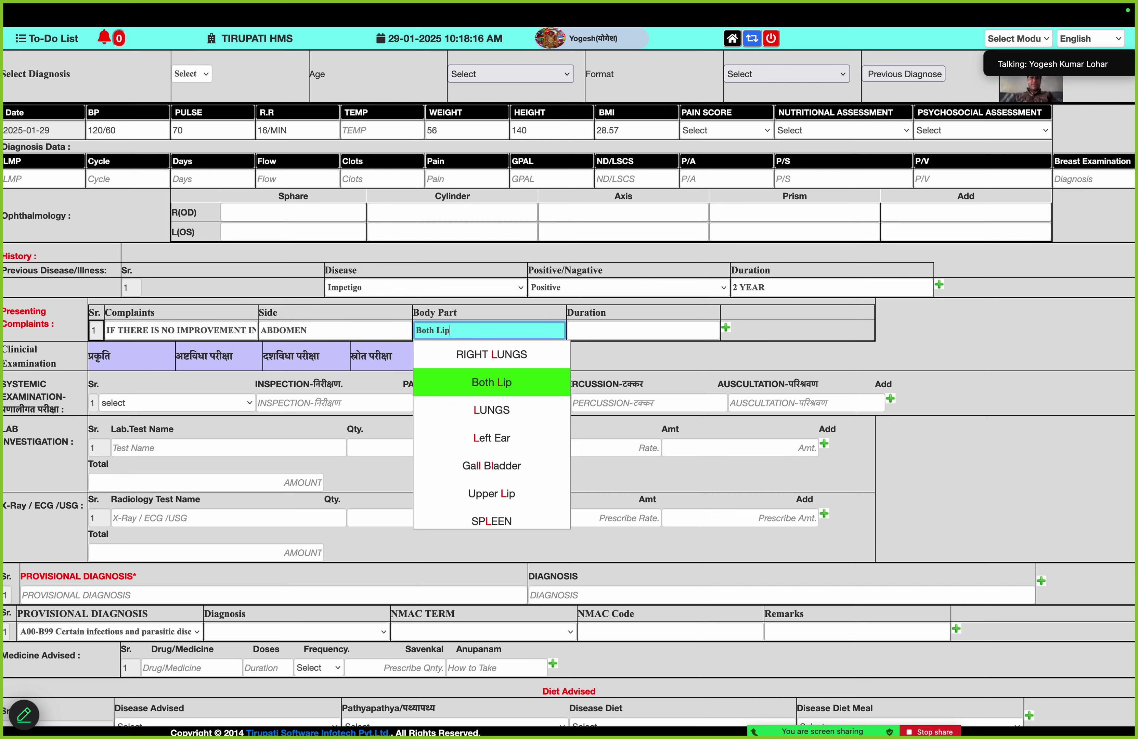
{"action": "key", "text": "Down"}
{"action": "key", "text": "Down"}
{"action": "key", "text": "Up"}
{"action": "key", "text": "Tab"}
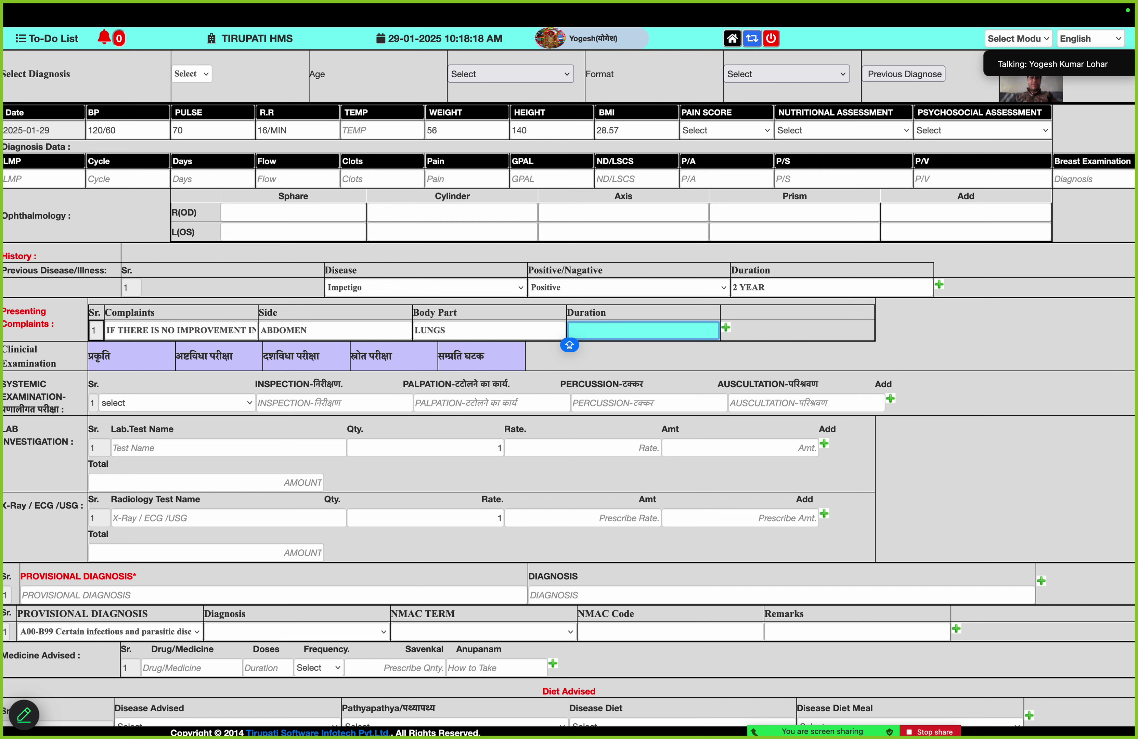
{"action": "type", "text": "3 MOTHY"}
{"action": "key", "text": "Caps_Lock"}
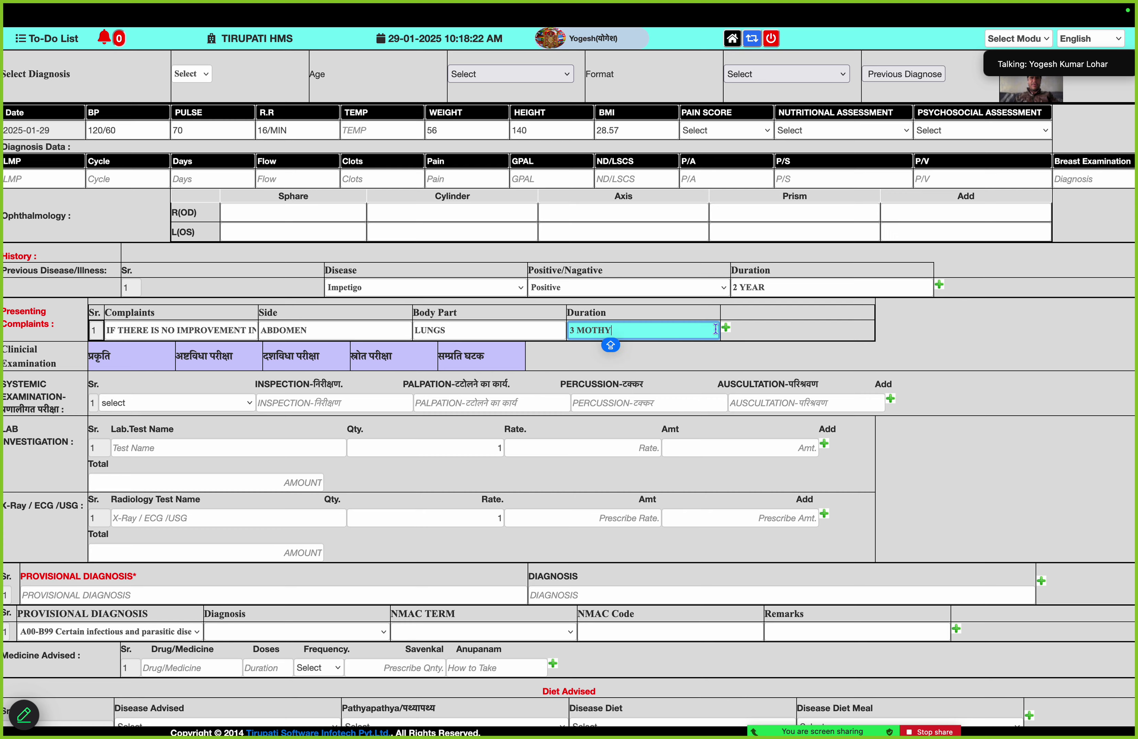
In the प्रकृति checklist, tick teeth, voice, appetite and eyeball traits to score VATA 3, PITTA 4, KAPHA 3
{"action": "left_click", "coordinate": [97, 358]}
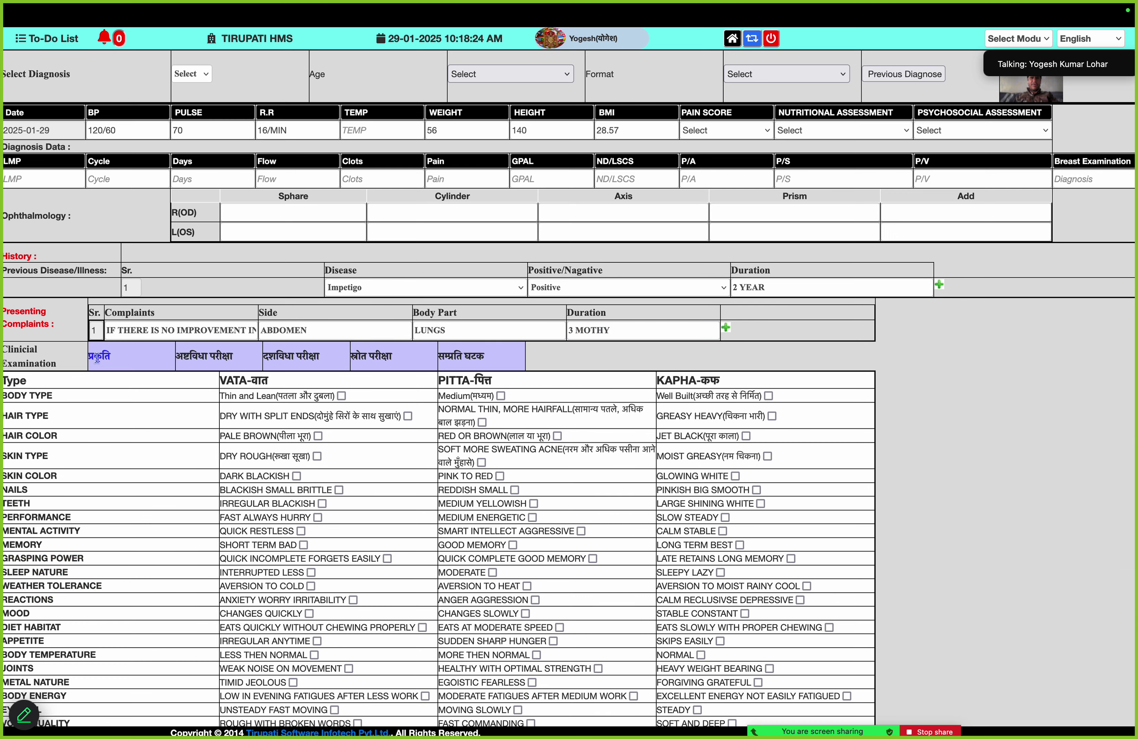
{"action": "scroll", "coordinate": [96, 357], "scroll_direction": "down", "scroll_amount": 3}
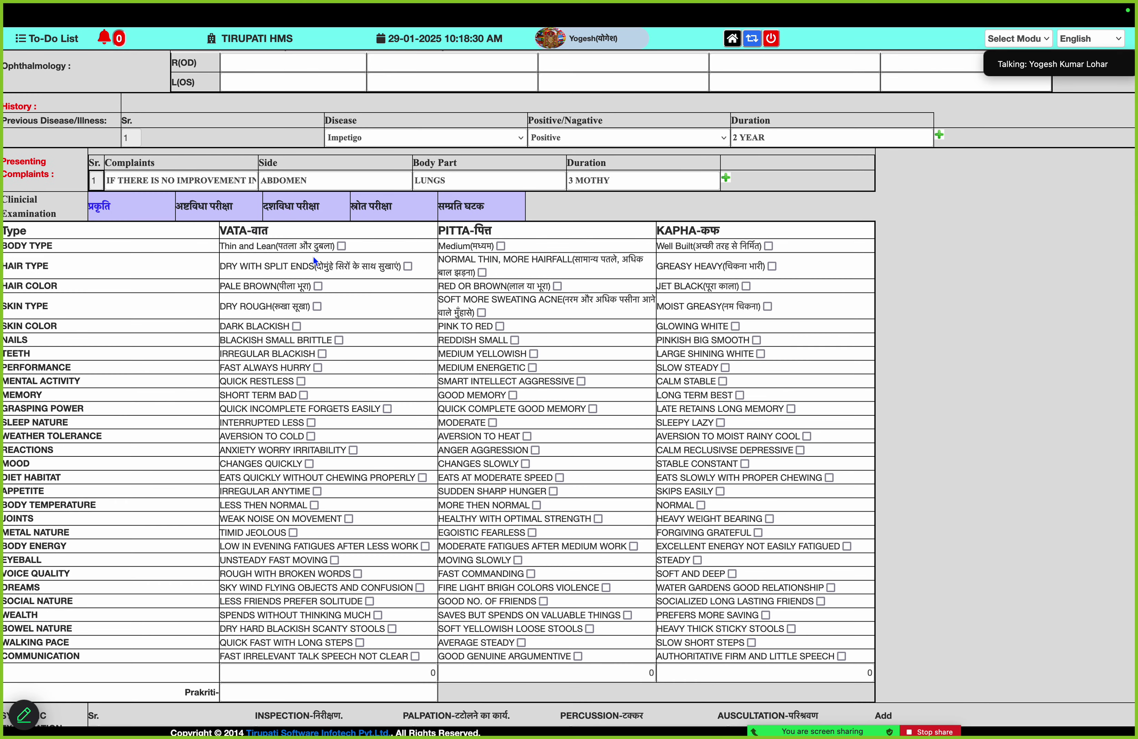
{"action": "scroll", "coordinate": [314, 260], "scroll_direction": "down", "scroll_amount": 1}
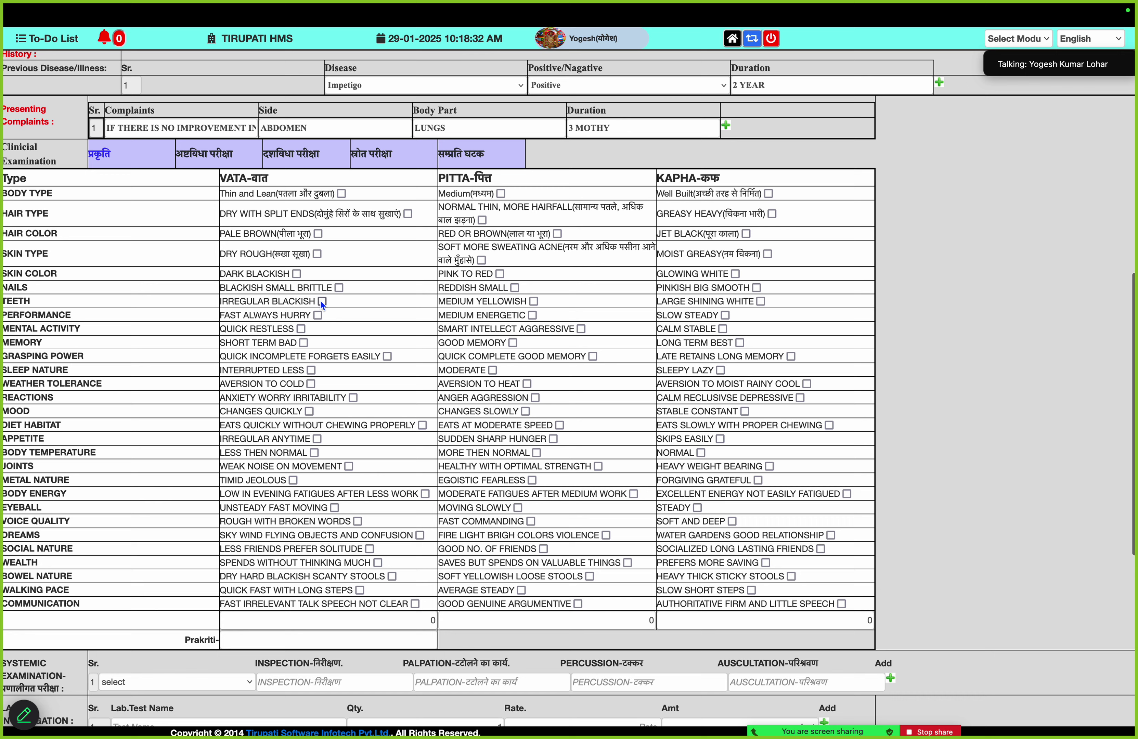
{"action": "left_click", "coordinate": [322, 302]}
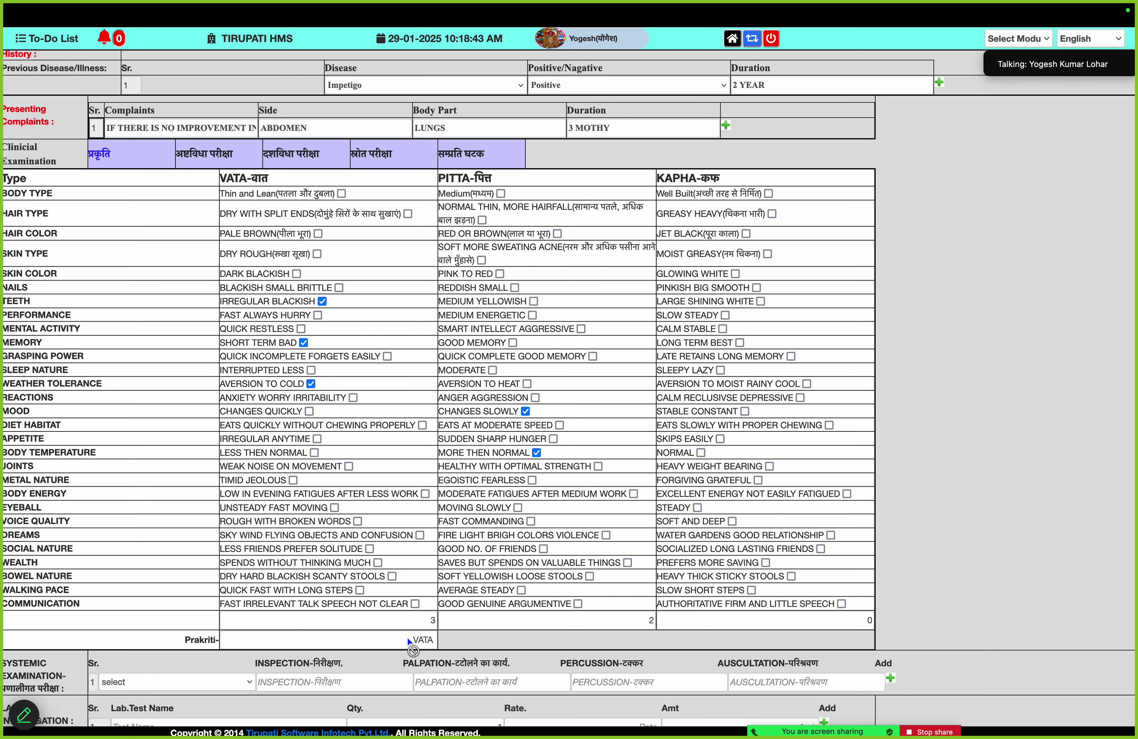
{"action": "double_click", "coordinate": [422, 640]}
{"action": "left_click", "coordinate": [733, 521]}
{"action": "left_click", "coordinate": [721, 439]}
{"action": "left_click_drag", "start_coordinate": [387, 639], "coordinate": [390, 638]}
{"action": "left_click", "coordinate": [518, 508]}
{"action": "left_click", "coordinate": [531, 522]}
{"action": "scroll", "coordinate": [546, 525], "scroll_direction": "down", "scroll_amount": 2}
{"action": "scroll", "coordinate": [547, 523], "scroll_direction": "up", "scroll_amount": 3}
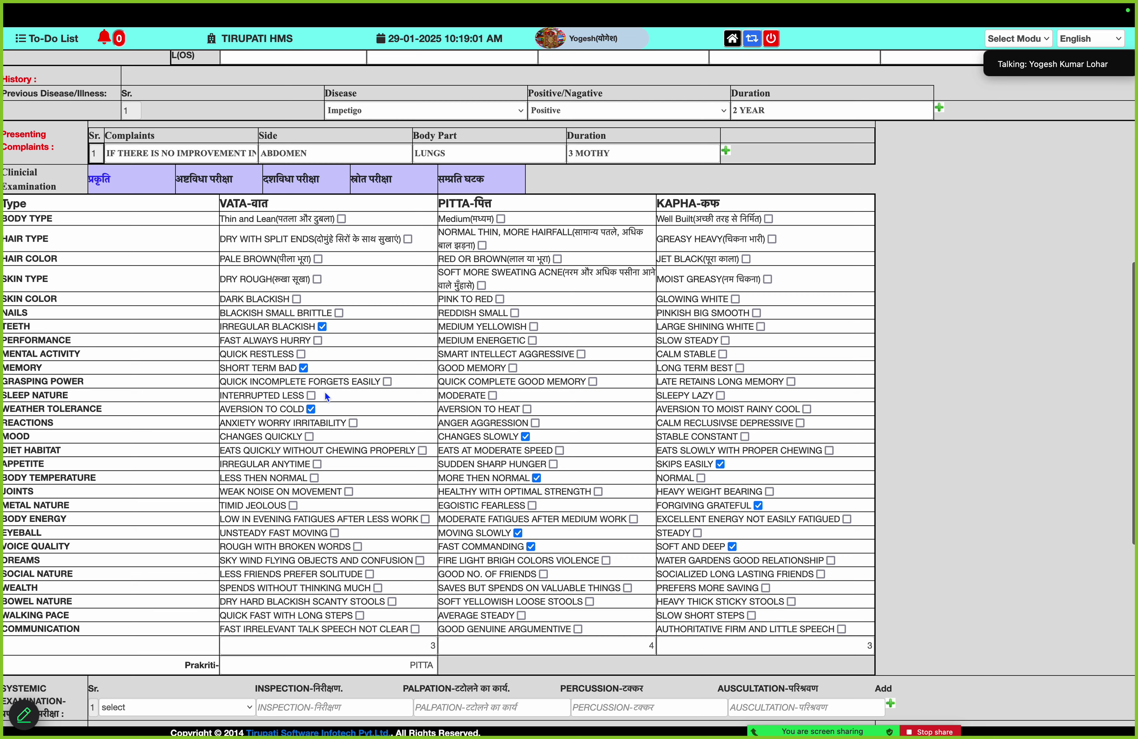
Record the Nadi finding and urine findings: Raktyakta colour, Bahu Mootrata frequency, odour and pravriti
{"action": "left_click", "coordinate": [211, 183]}
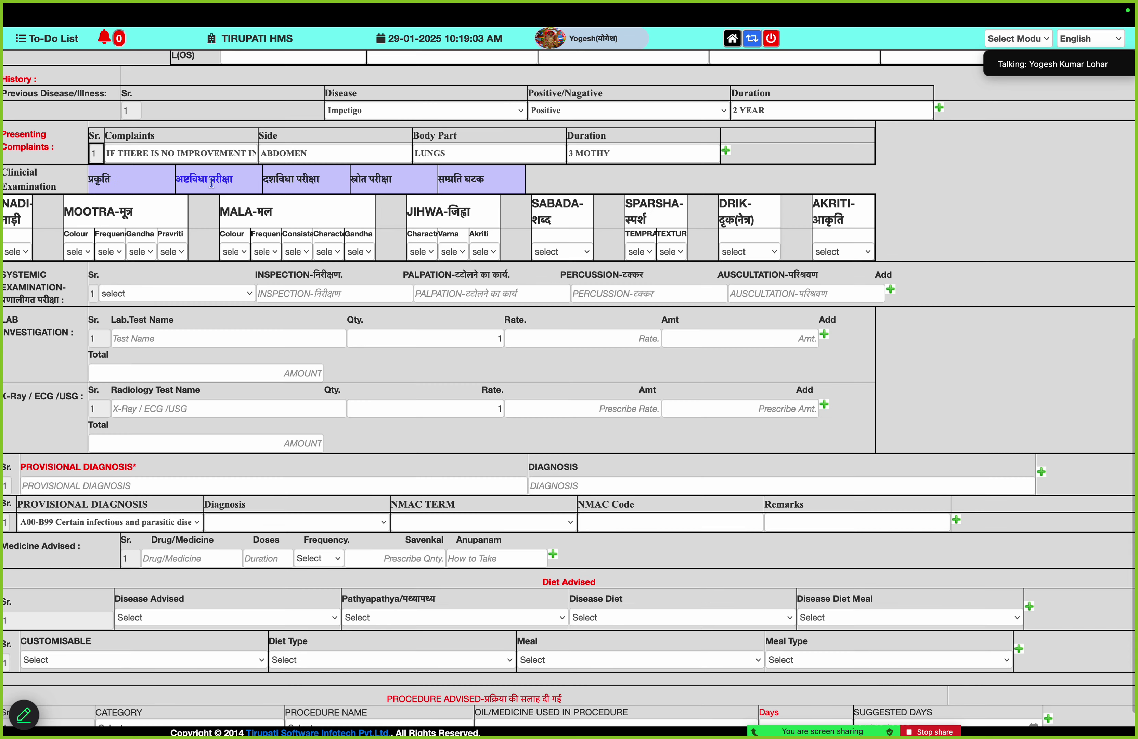
{"action": "left_click", "coordinate": [26, 252]}
{"action": "left_click", "coordinate": [28, 281]}
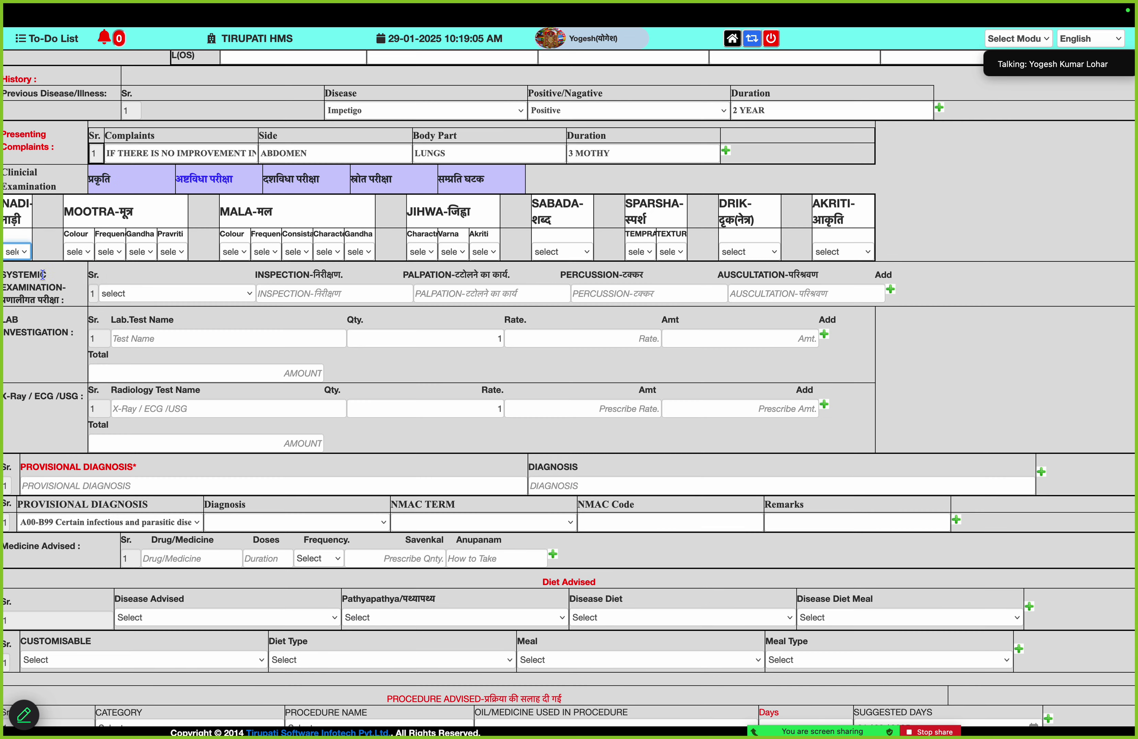
{"action": "left_click", "coordinate": [85, 254]}
{"action": "left_click", "coordinate": [100, 282]}
{"action": "left_click", "coordinate": [110, 252]}
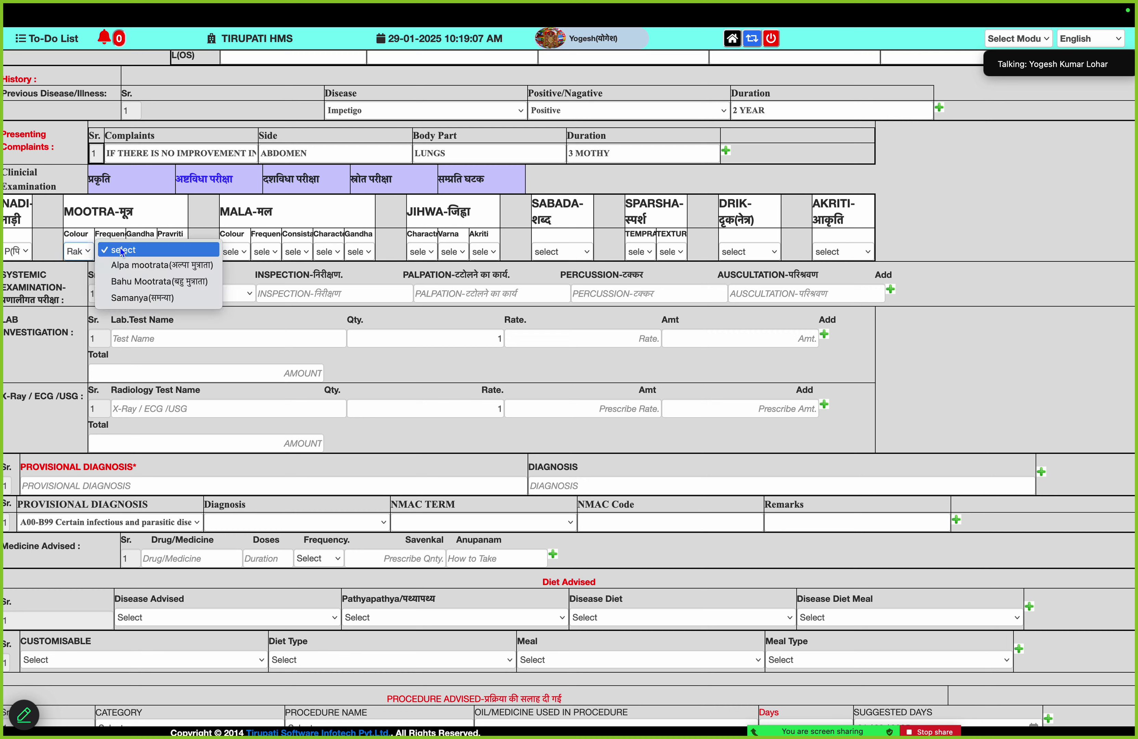
{"action": "left_click", "coordinate": [118, 281]}
{"action": "left_click", "coordinate": [146, 251]}
{"action": "left_click", "coordinate": [166, 267]}
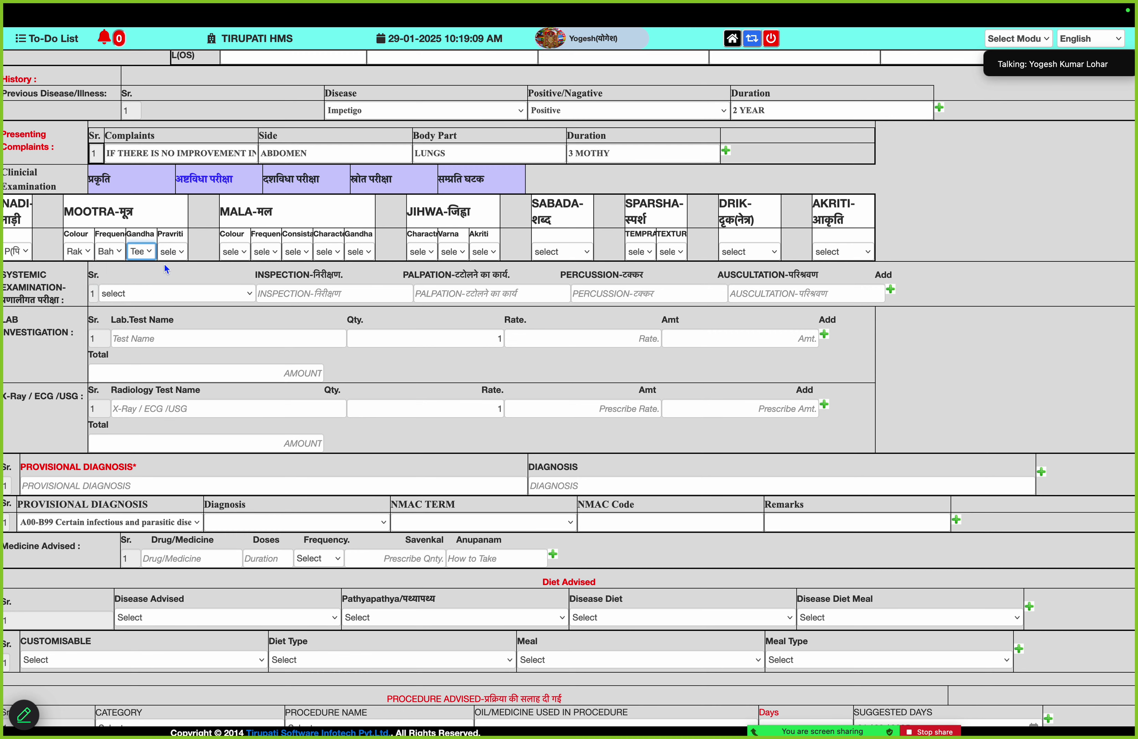
{"action": "left_click", "coordinate": [176, 254]}
{"action": "left_click", "coordinate": [187, 266]}
Record the stool findings: Peeta colour, Ati pravarthi frequency and stool character
{"action": "left_click", "coordinate": [235, 252]}
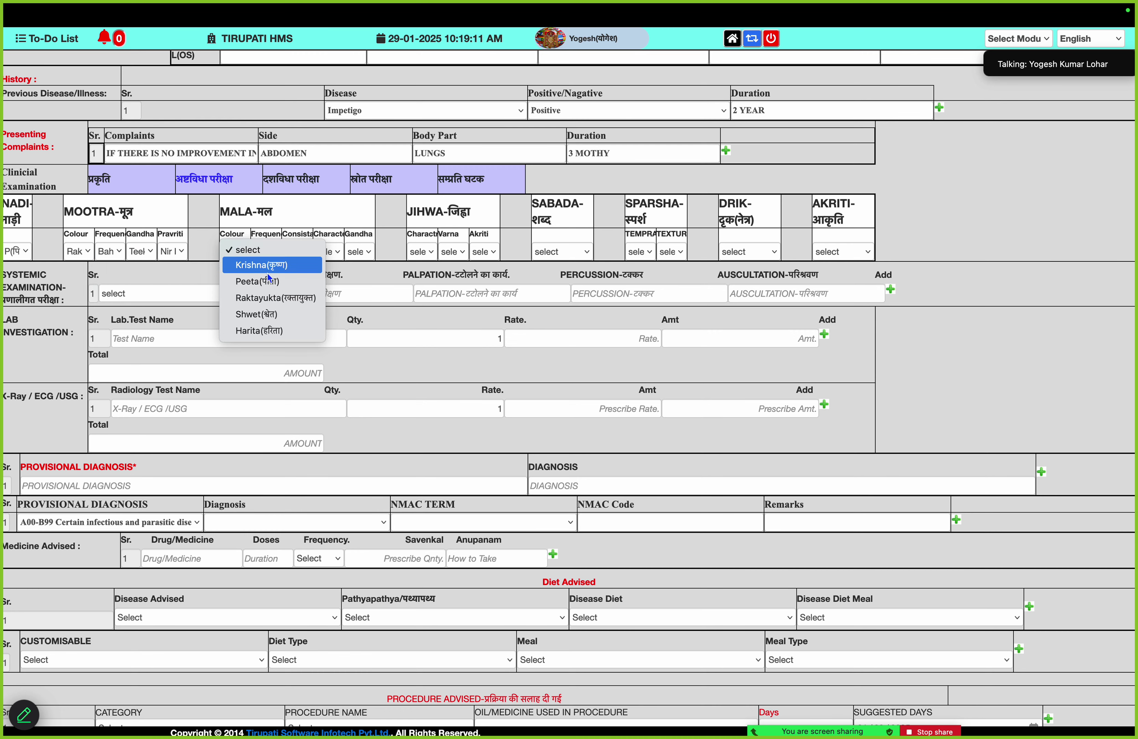
{"action": "left_click", "coordinate": [252, 266]}
{"action": "left_click", "coordinate": [281, 251]}
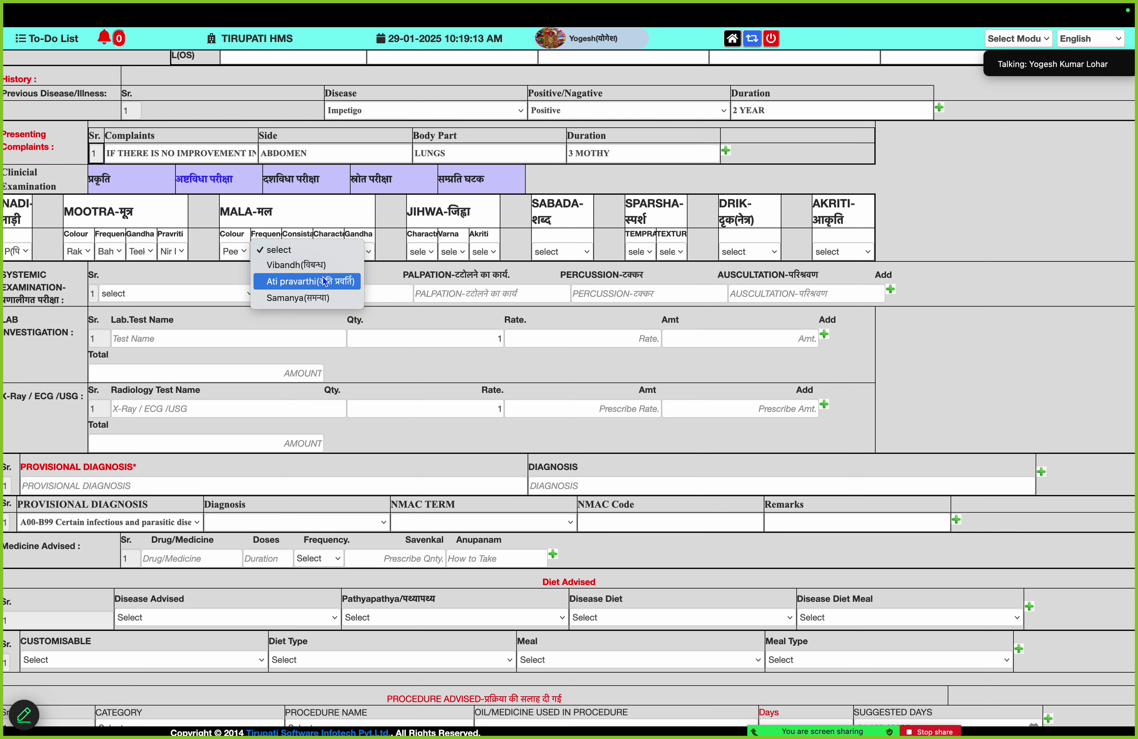
{"action": "left_click", "coordinate": [273, 280]}
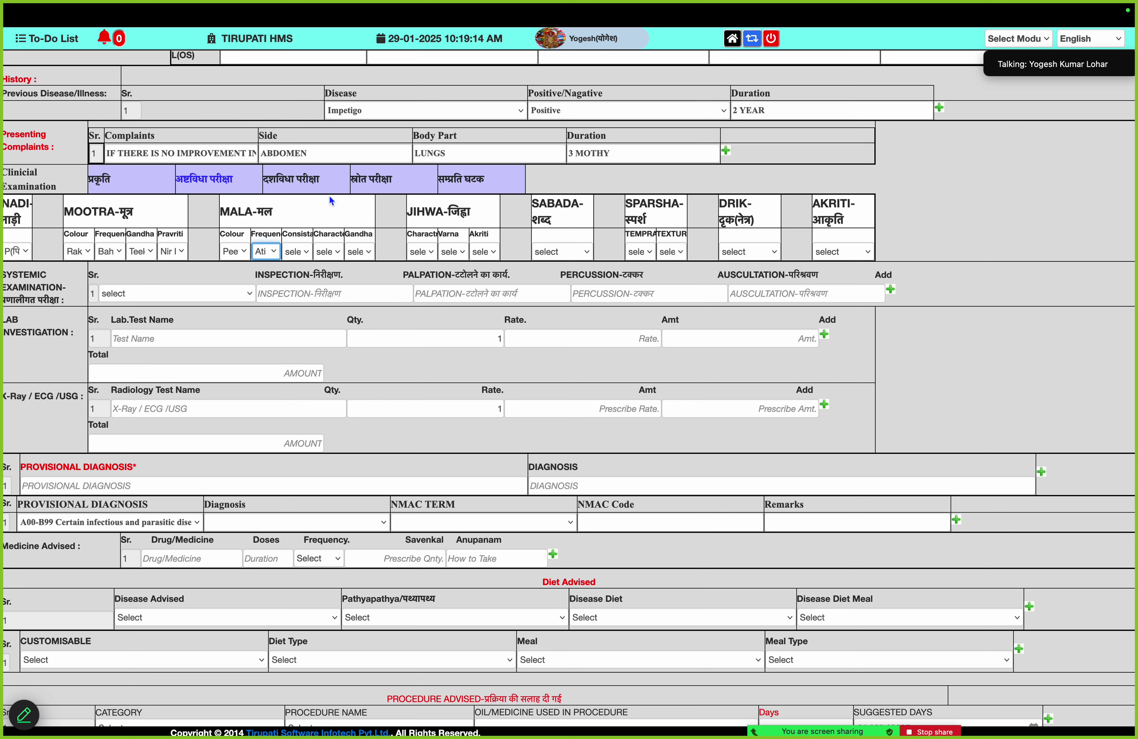
{"action": "left_click", "coordinate": [331, 252]}
{"action": "left_click", "coordinate": [367, 286]}
Set the tongue findings to Sama, Krishna colour and fissured shape
{"action": "left_click", "coordinate": [423, 256]}
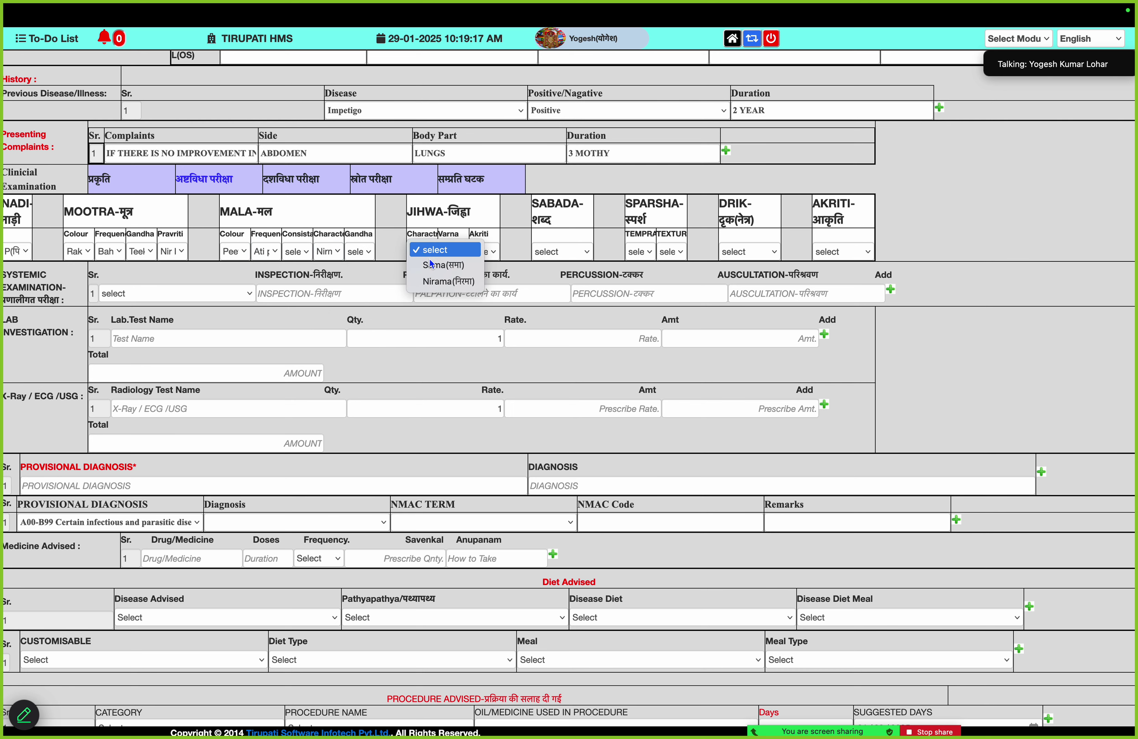
{"action": "left_click", "coordinate": [445, 272]}
{"action": "left_click", "coordinate": [459, 251]}
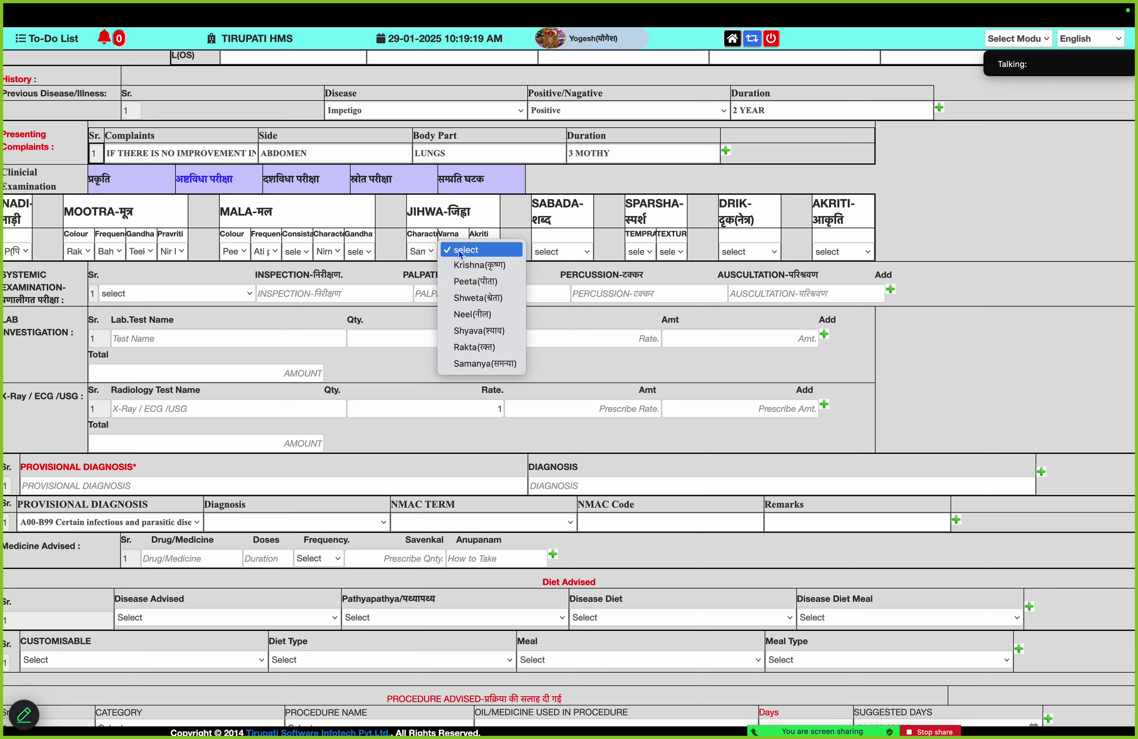
{"action": "left_click", "coordinate": [468, 266]}
{"action": "left_click", "coordinate": [484, 252]}
{"action": "left_click", "coordinate": [505, 267]}
Set Shabda Guru, Sparsha ushna and rooksha, Drik Aspasht and Akriti Krish
{"action": "left_click", "coordinate": [564, 254]}
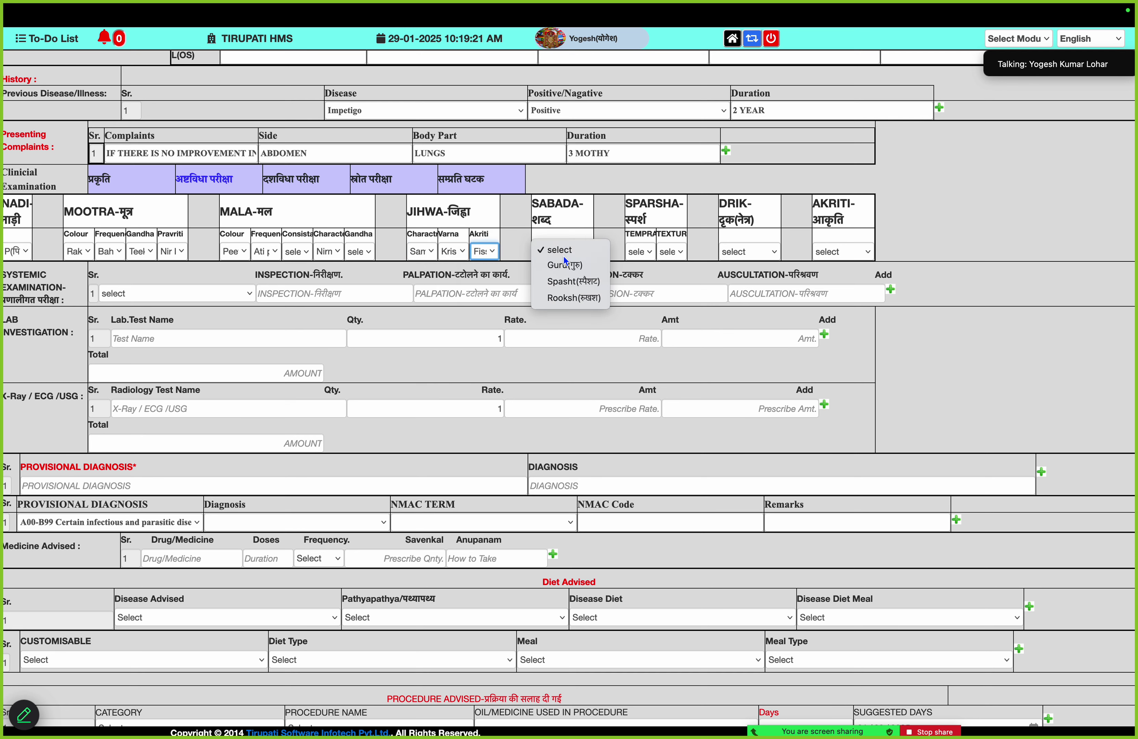
{"action": "left_click", "coordinate": [561, 266]}
{"action": "left_click", "coordinate": [634, 252]}
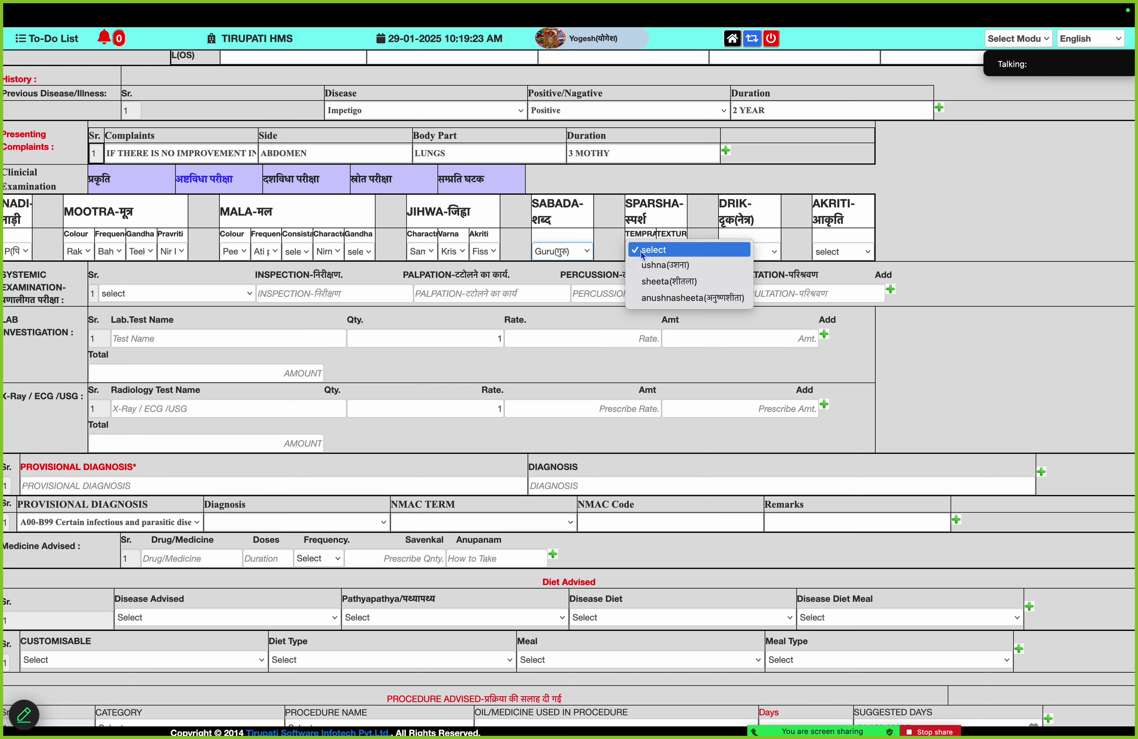
{"action": "left_click", "coordinate": [663, 270]}
{"action": "left_click", "coordinate": [677, 252]}
{"action": "left_click", "coordinate": [698, 266]}
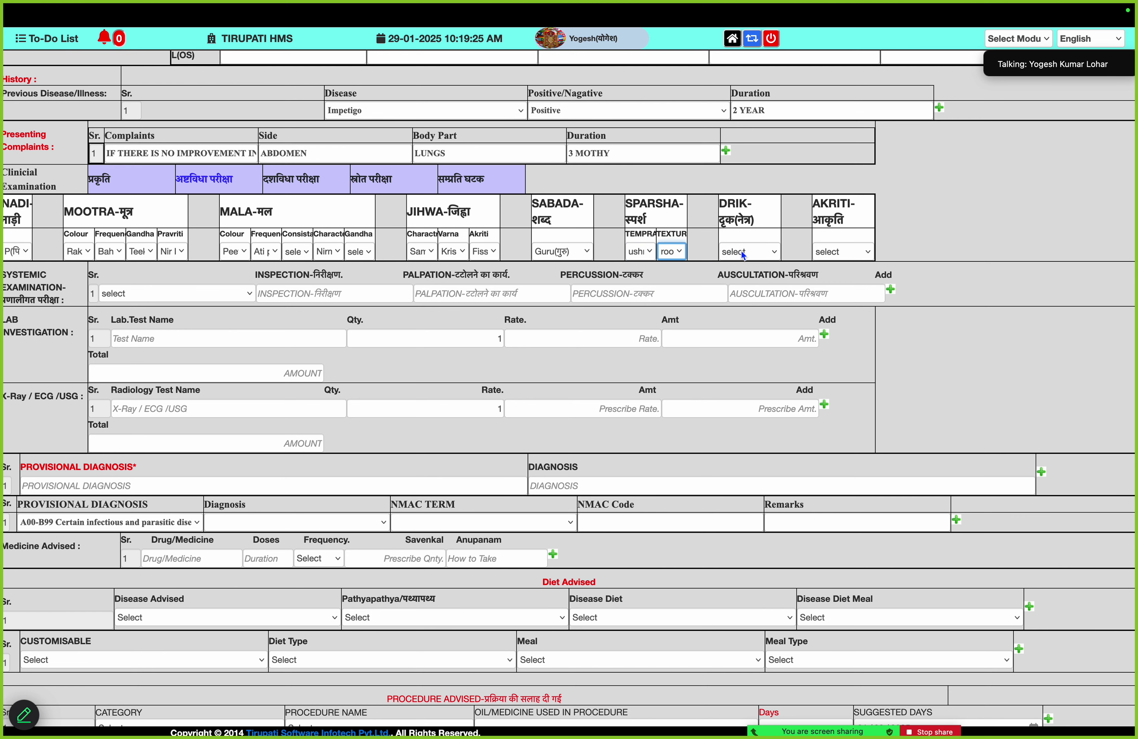
{"action": "left_click", "coordinate": [742, 252]}
{"action": "left_click", "coordinate": [763, 281]}
{"action": "left_click", "coordinate": [840, 251]}
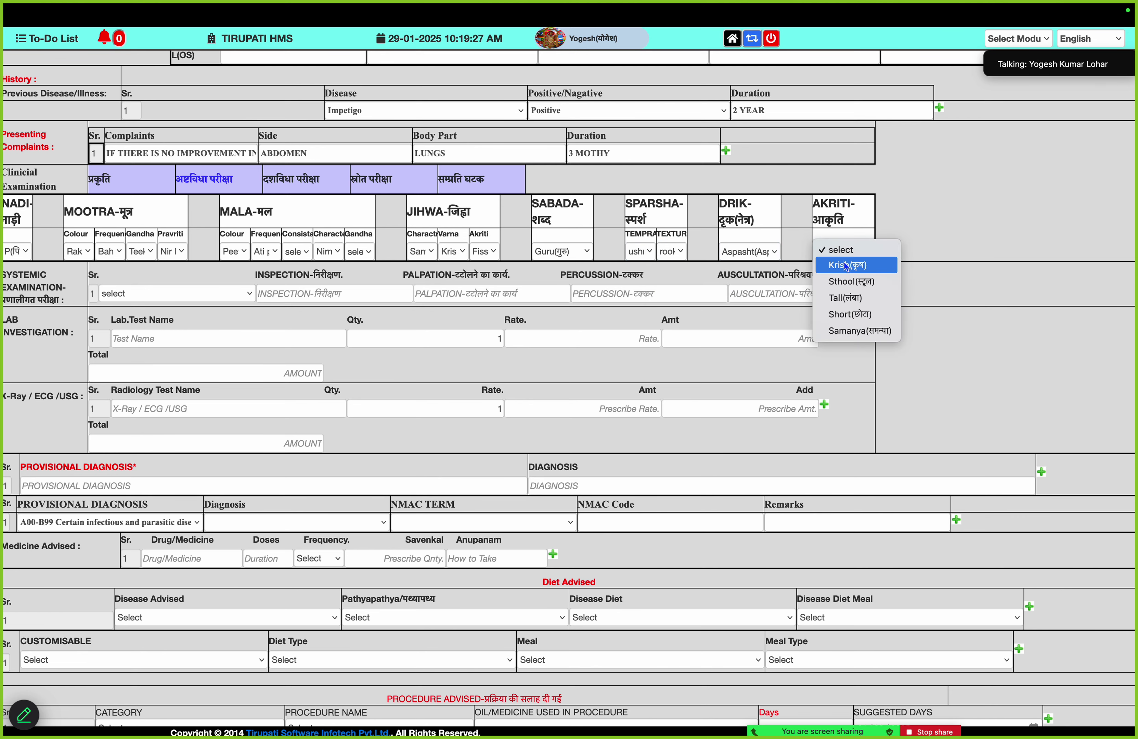
{"action": "left_click", "coordinate": [849, 265]}
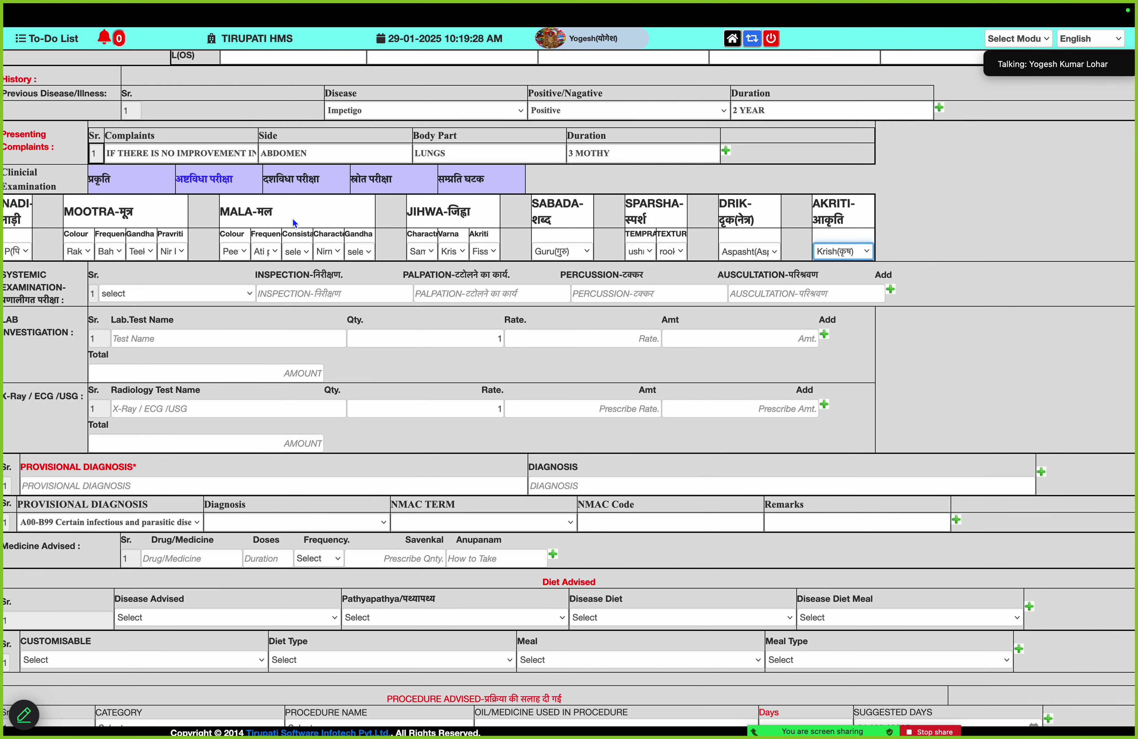
In Dashavidha, set Prakriti K, Sara Mamsa, Samhanana Madhyam and a Satmyam finding, leaving Vikriti and Pramana blank
{"action": "left_click", "coordinate": [292, 178]}
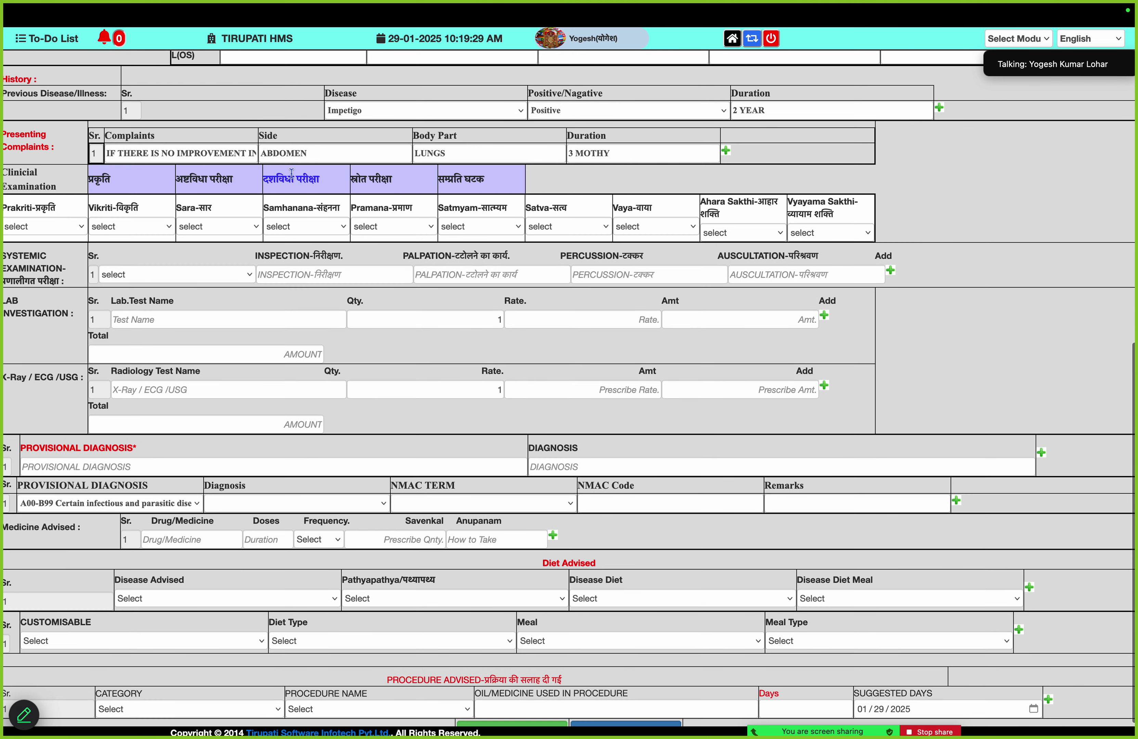
{"action": "left_click", "coordinate": [57, 223]}
{"action": "left_click", "coordinate": [65, 267]}
{"action": "left_click", "coordinate": [138, 227]}
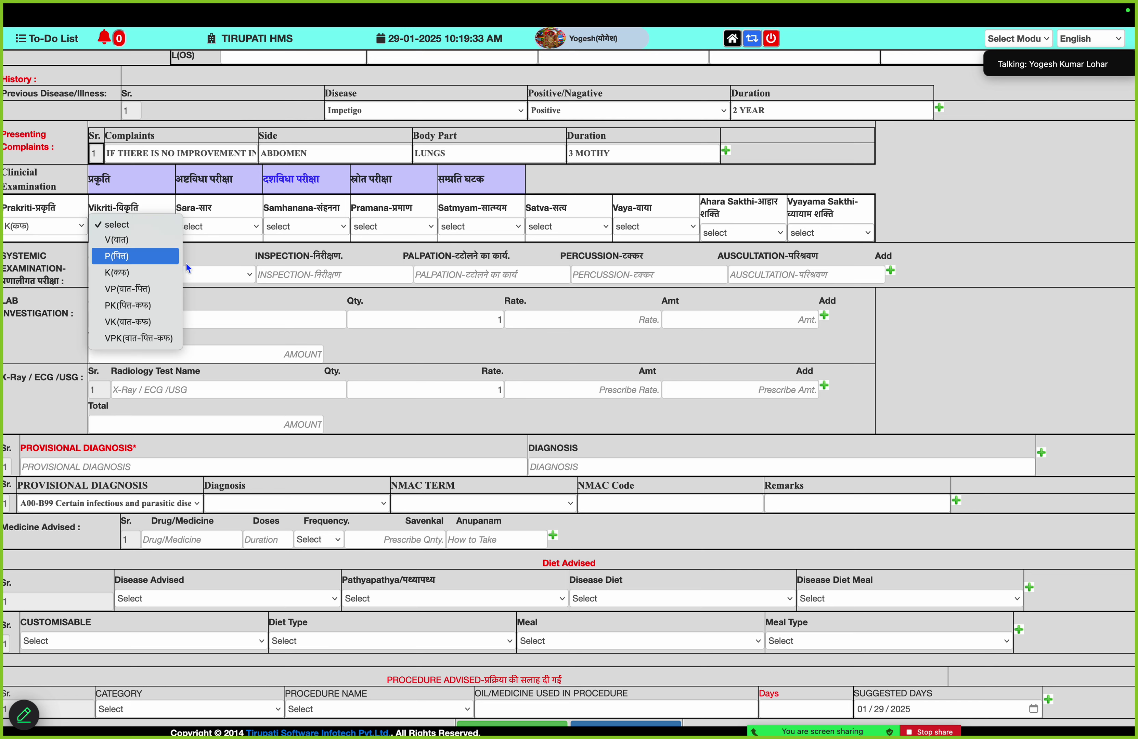
{"action": "left_click", "coordinate": [186, 264]}
{"action": "left_click", "coordinate": [217, 226]}
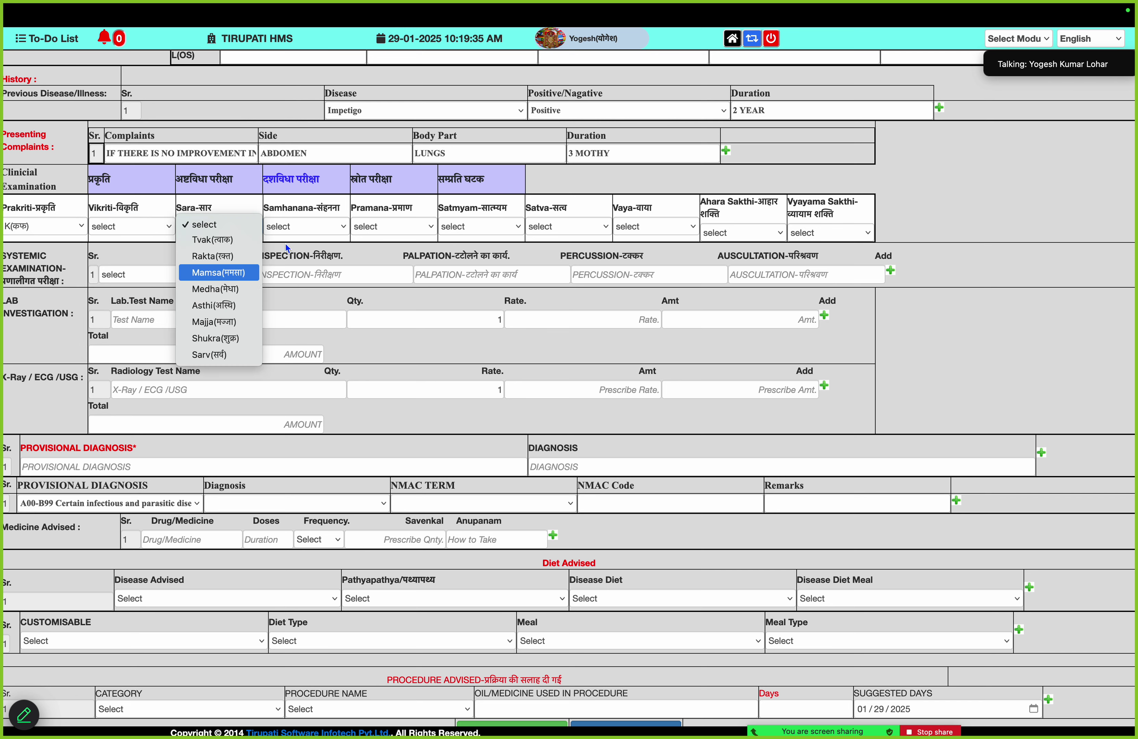
{"action": "left_click", "coordinate": [214, 278]}
{"action": "left_click", "coordinate": [324, 228]}
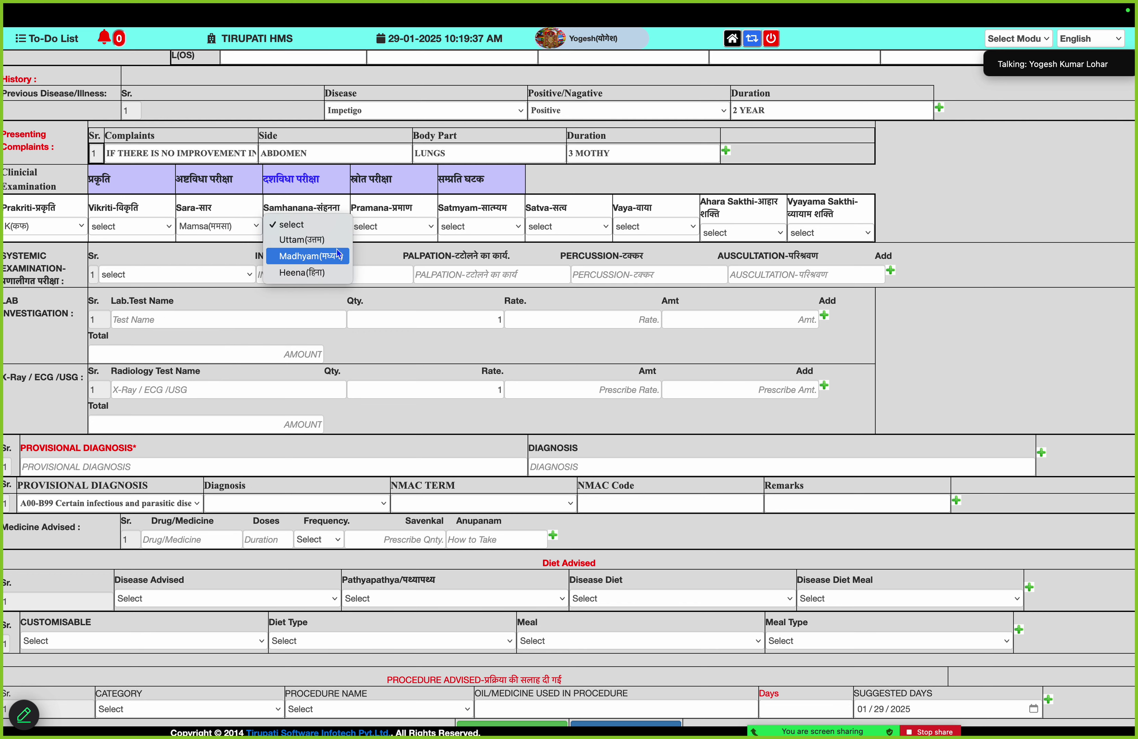
{"action": "left_click", "coordinate": [337, 250]}
{"action": "left_click", "coordinate": [415, 225]}
{"action": "left_click", "coordinate": [452, 250]}
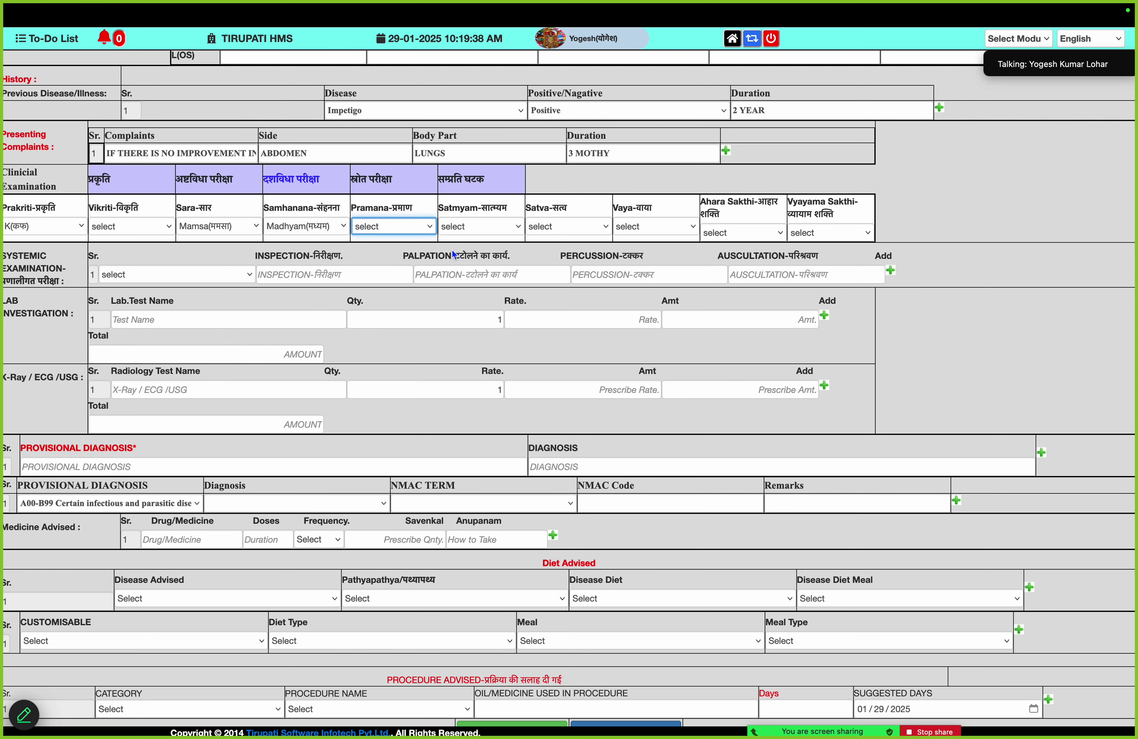
{"action": "left_click", "coordinate": [483, 232]}
{"action": "left_click", "coordinate": [492, 245]}
In Samprati Ghatak, set Dosha to K (Kapha) and Dushya to Ashthi
{"action": "left_click", "coordinate": [407, 181]}
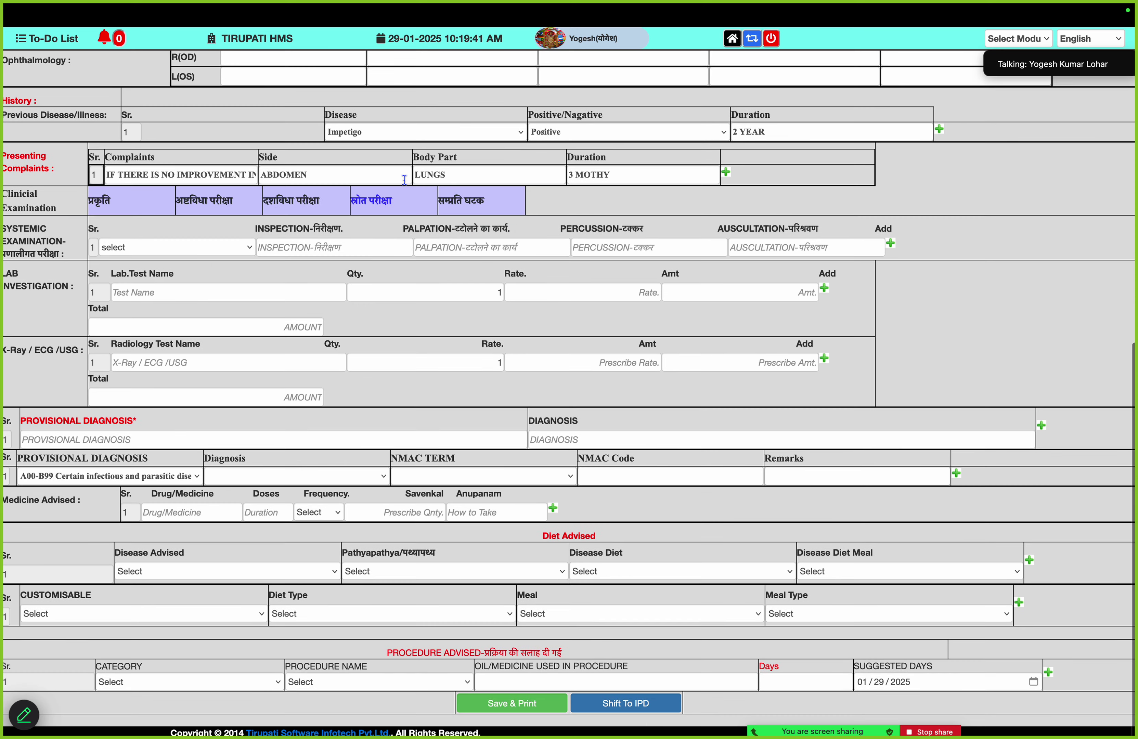
{"action": "left_click", "coordinate": [451, 207]}
{"action": "left_click", "coordinate": [51, 247]}
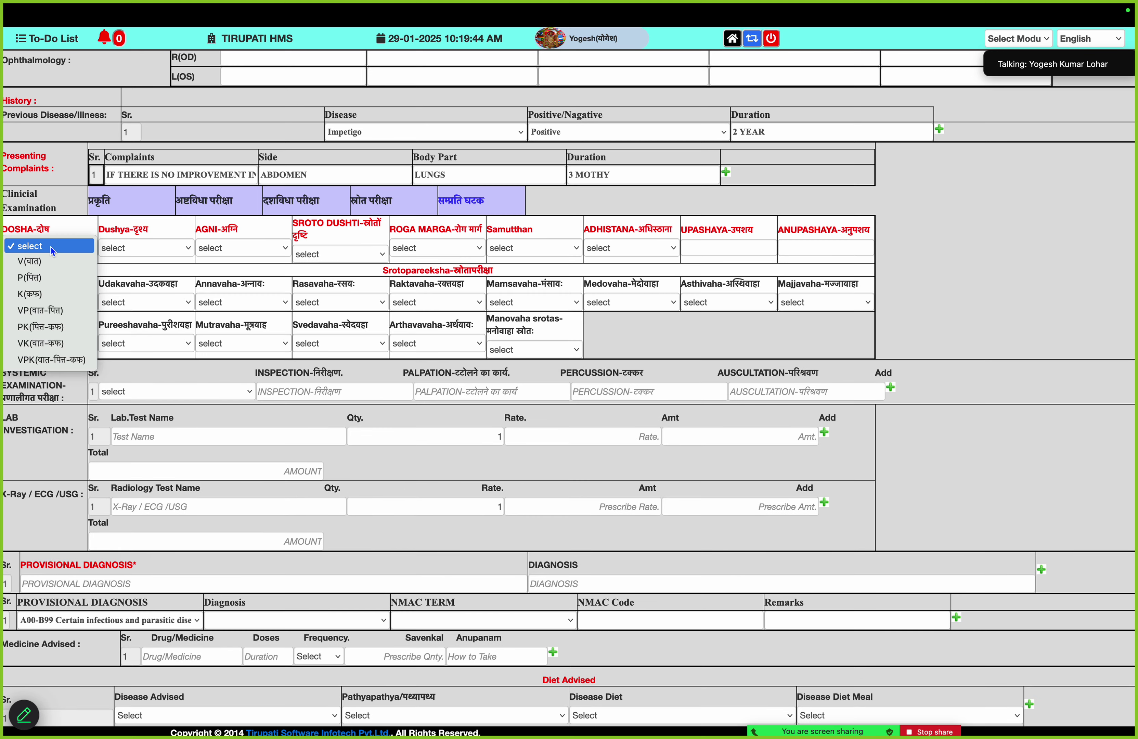
{"action": "left_click", "coordinate": [60, 294]}
{"action": "left_click", "coordinate": [159, 247]}
{"action": "left_click", "coordinate": [169, 323]}
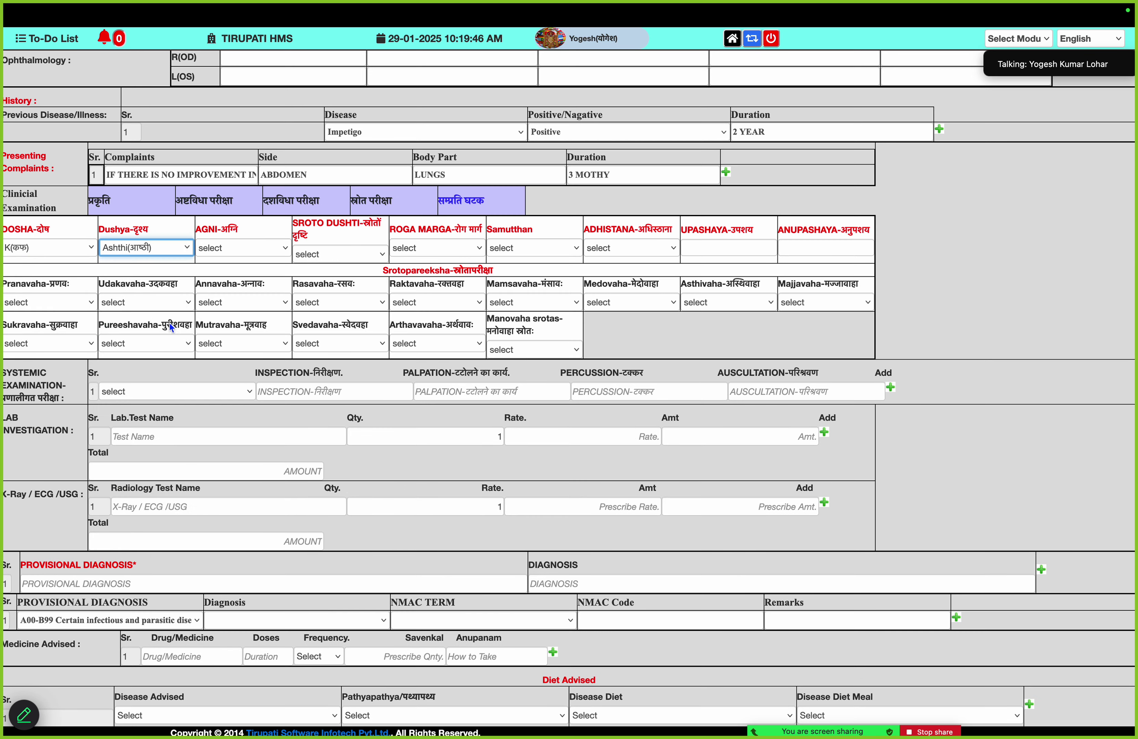
Set Srotas findings: Pranavaha Atibadha, Udakavaha Sosha Of Talu, Annavaha Avipaka, Rasavaha Asyavairasya, Arthavavaha Sanga, Manovaha Samjavibhrama
{"action": "left_click", "coordinate": [92, 306]}
{"action": "left_click", "coordinate": [89, 336]}
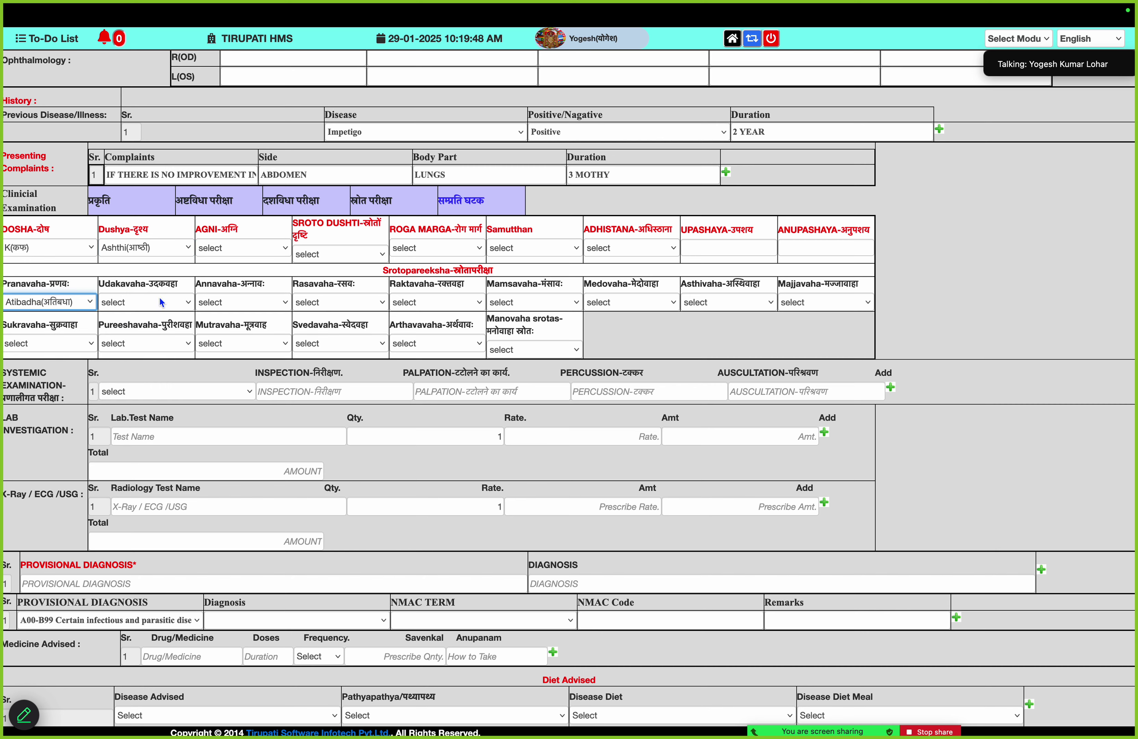
{"action": "left_click", "coordinate": [159, 300]}
{"action": "left_click", "coordinate": [190, 336]}
{"action": "left_click", "coordinate": [272, 304]}
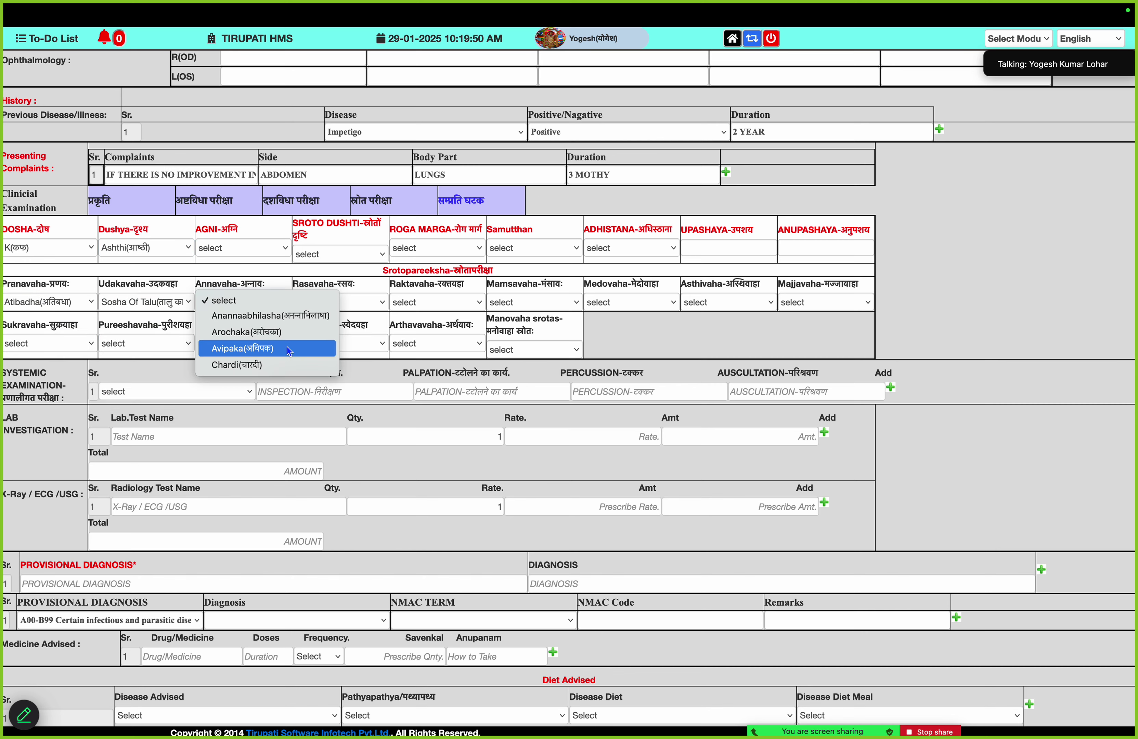
{"action": "left_click", "coordinate": [287, 347]}
{"action": "left_click", "coordinate": [374, 300]}
{"action": "left_click", "coordinate": [379, 340]}
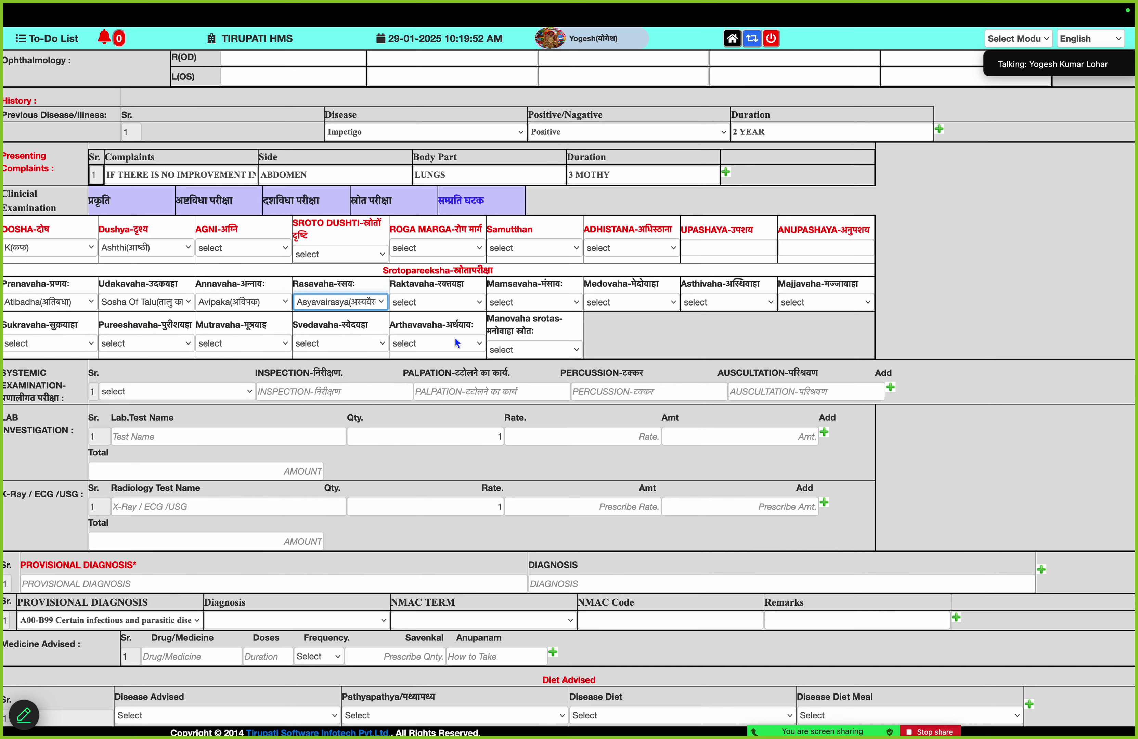
{"action": "left_click", "coordinate": [480, 340]}
{"action": "left_click", "coordinate": [483, 377]}
{"action": "left_click", "coordinate": [550, 353]}
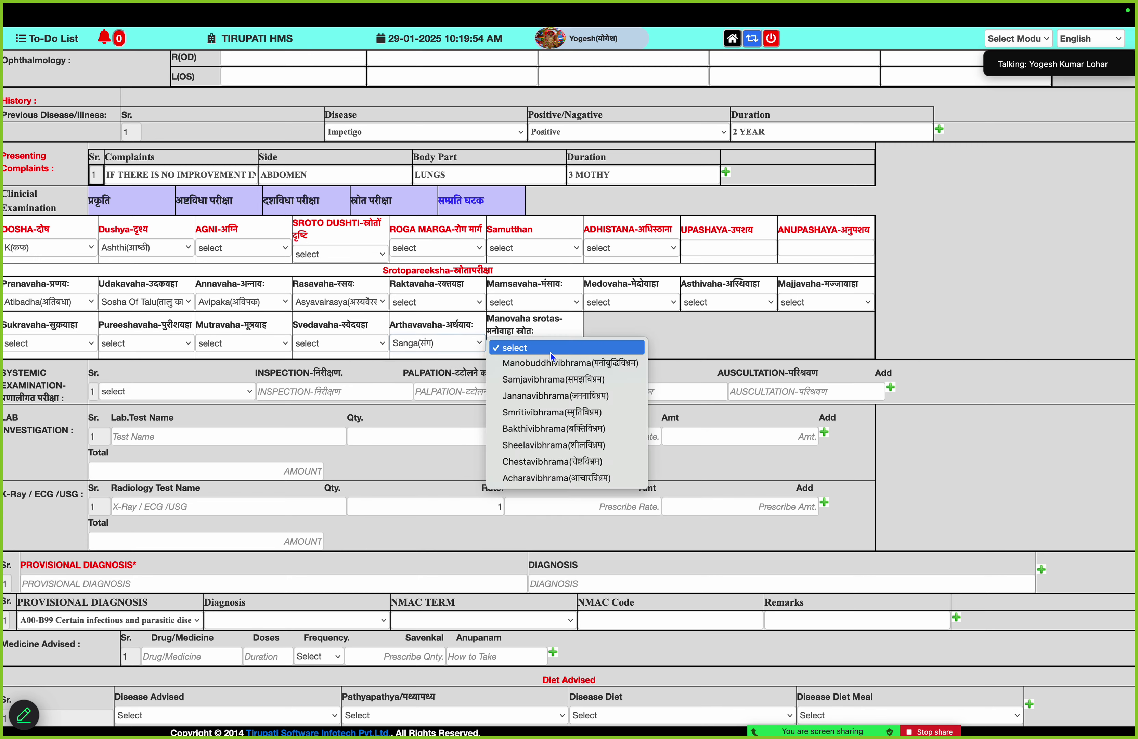
{"action": "left_click", "coordinate": [560, 388]}
{"action": "scroll", "coordinate": [264, 429], "scroll_direction": "down", "scroll_amount": 3}
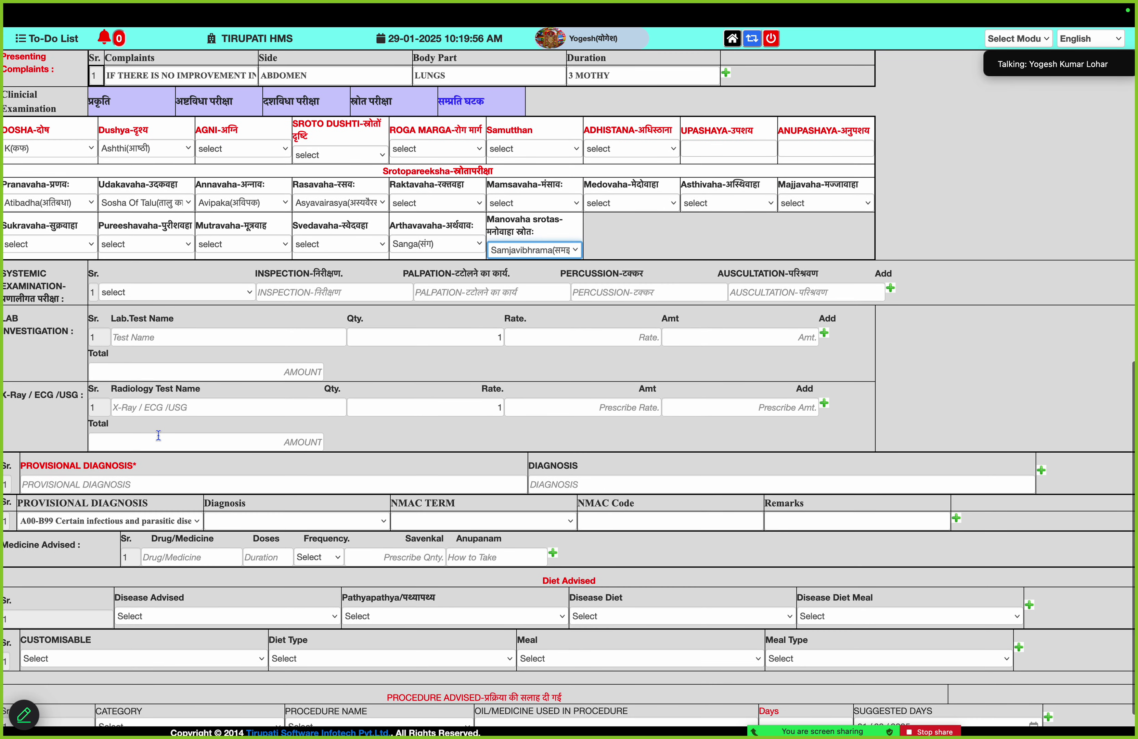
Order CBC, RFT and Serum Electrolyte (Na/K/Cl) lab tests, totalling 1050.00
{"action": "left_click", "coordinate": [143, 341]}
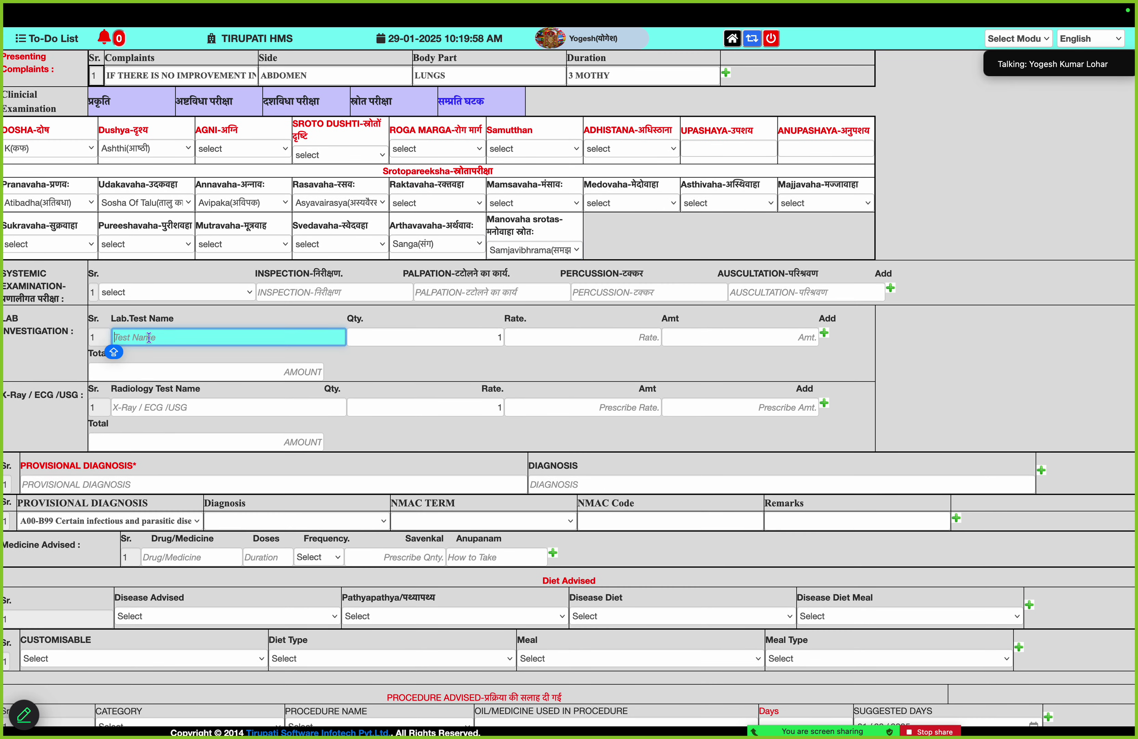
{"action": "type", "text": "CBC"}
{"action": "left_click", "coordinate": [188, 373]}
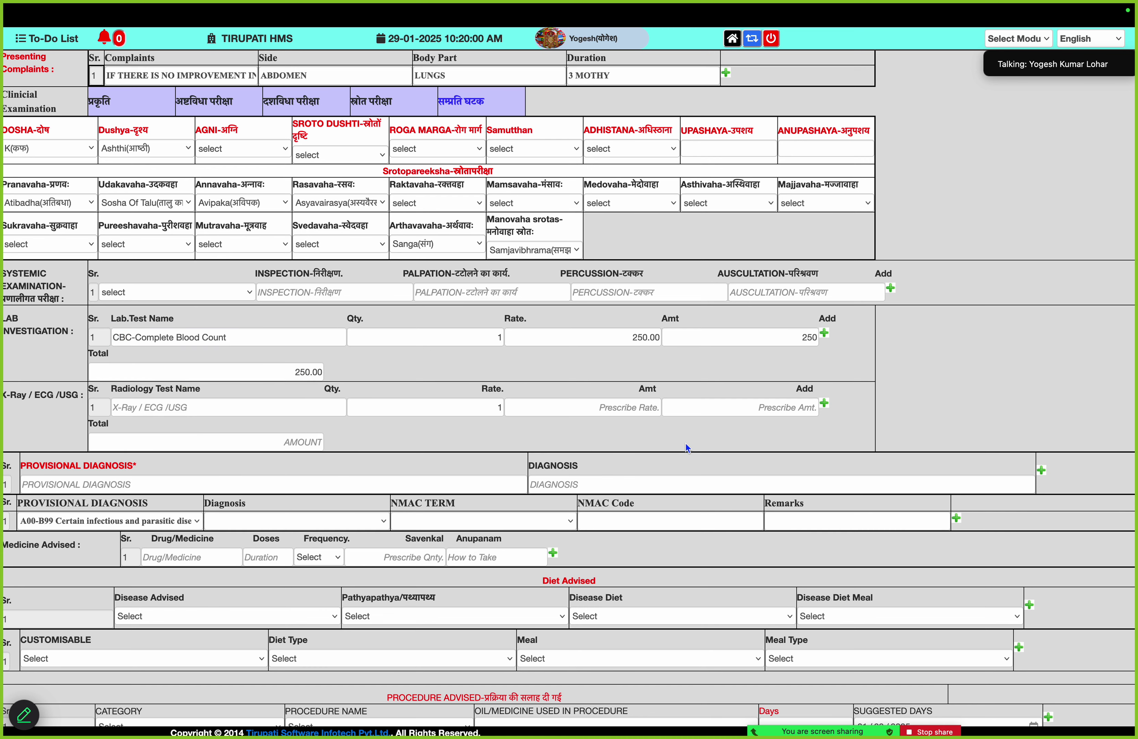
{"action": "double_click", "coordinate": [824, 334]}
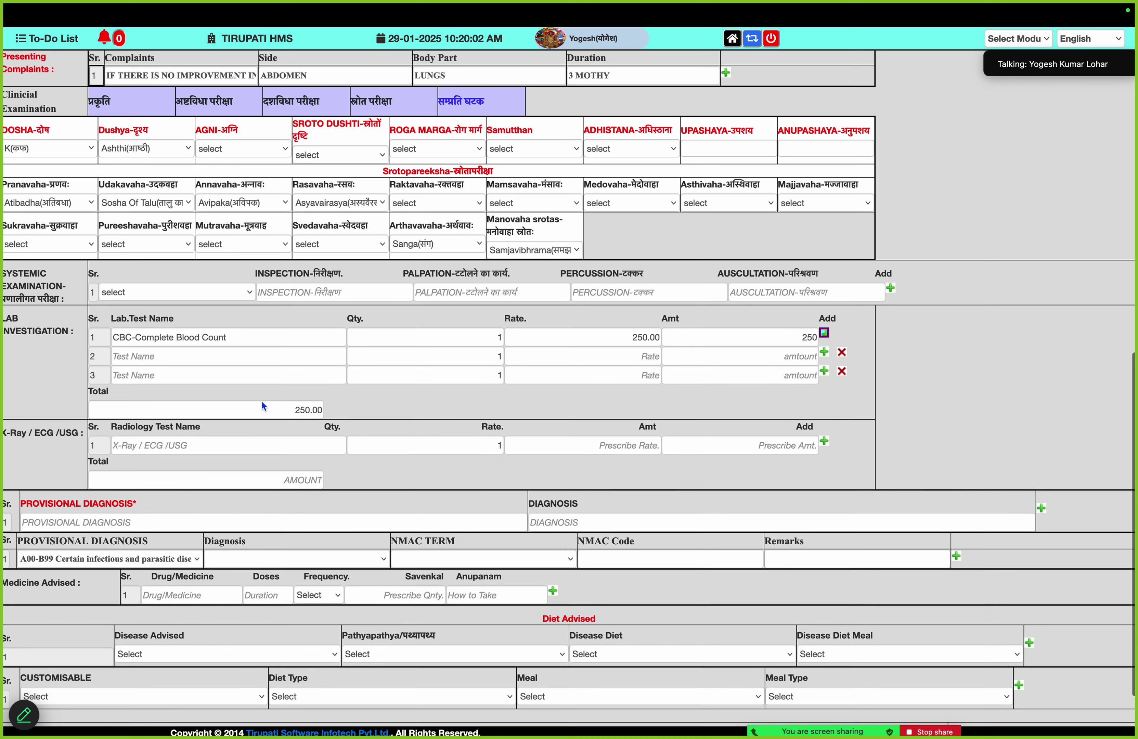
{"action": "left_click", "coordinate": [248, 356]}
{"action": "type", "text": "RFT"}
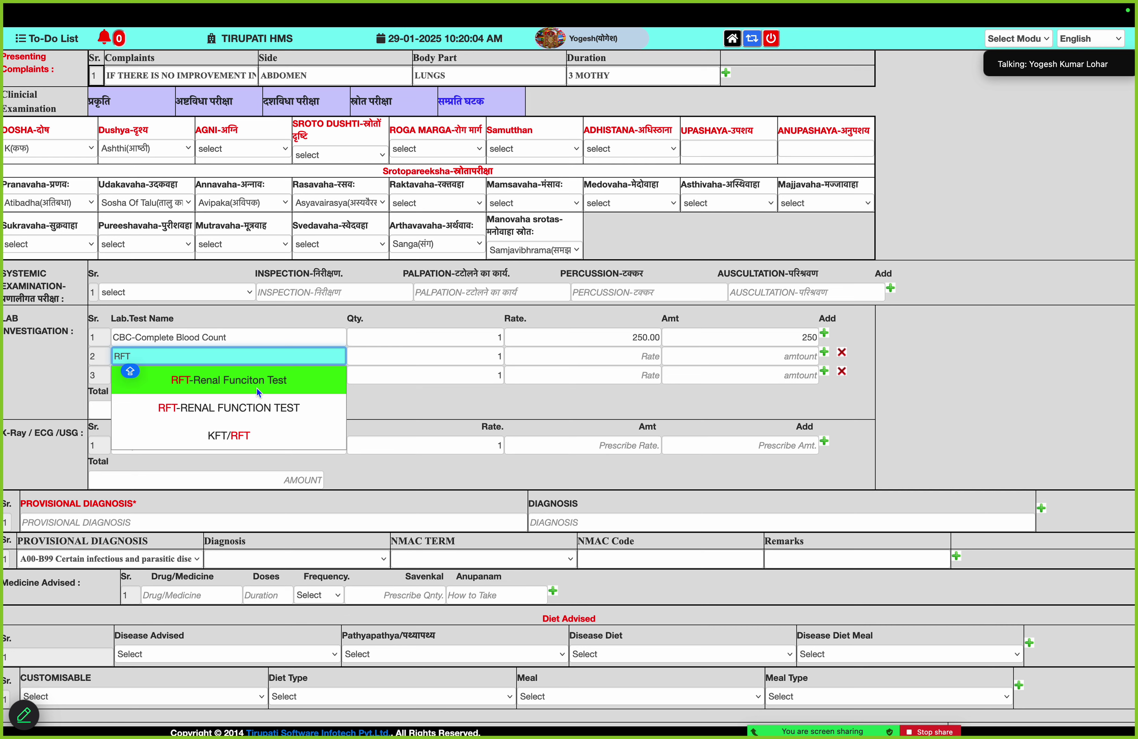
{"action": "left_click", "coordinate": [258, 386]}
{"action": "left_click", "coordinate": [200, 371]}
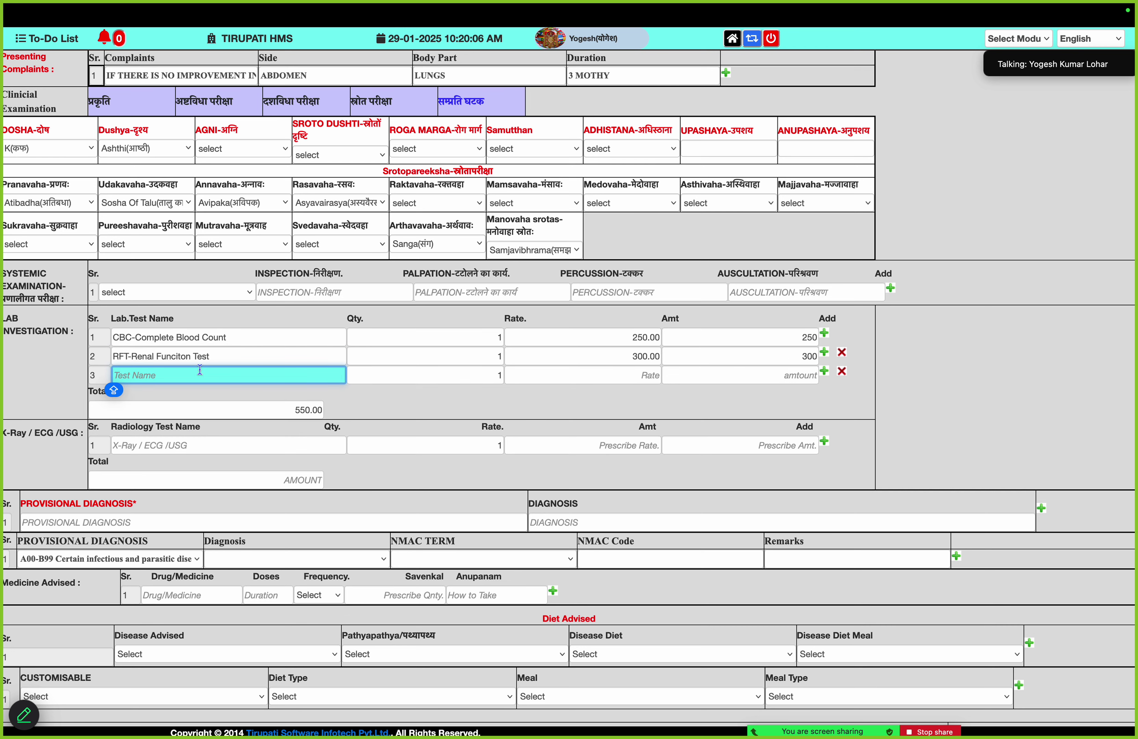
{"action": "type", "text": "s"}
{"action": "key", "text": "BackSpace"}
{"action": "type", "text": "ele"}
{"action": "left_click", "coordinate": [218, 404]}
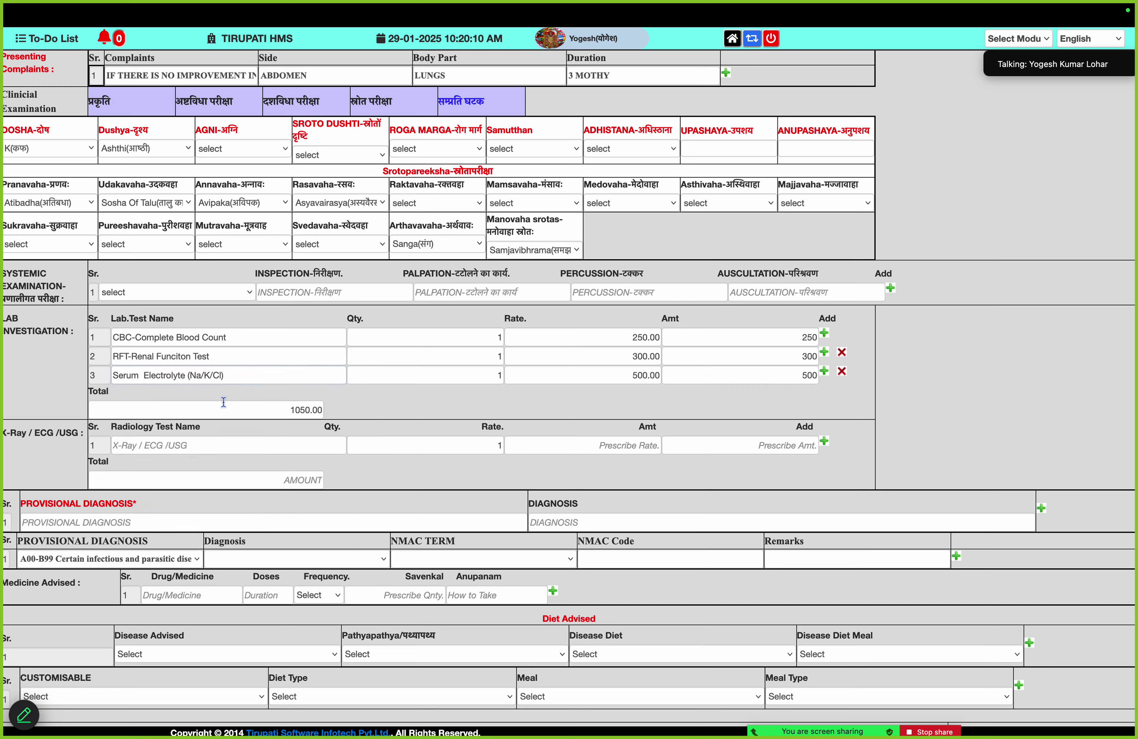
Order X-RAY CHEST AP VIEW and USG-SONOGRAPHY radiology tests, totalling 1150.00
{"action": "scroll", "coordinate": [237, 472], "scroll_direction": "down", "scroll_amount": 3}
{"action": "left_click", "coordinate": [233, 380]}
{"action": "type", "text": "x"}
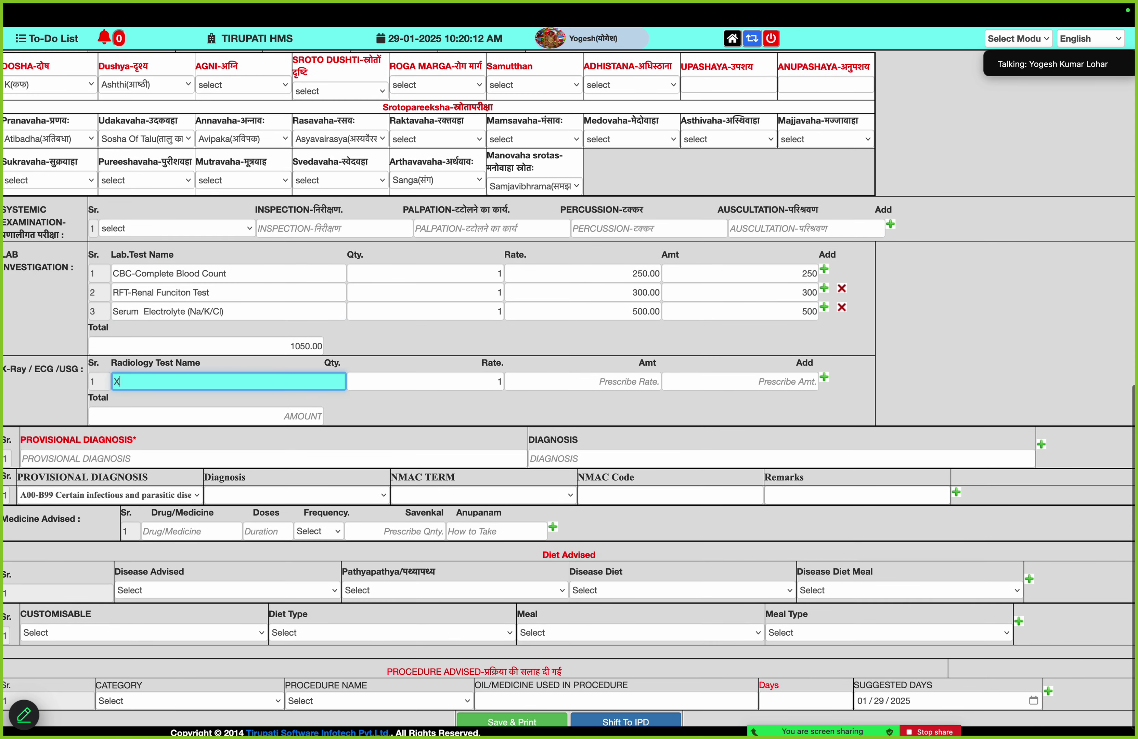
{"action": "left_click", "coordinate": [239, 400]}
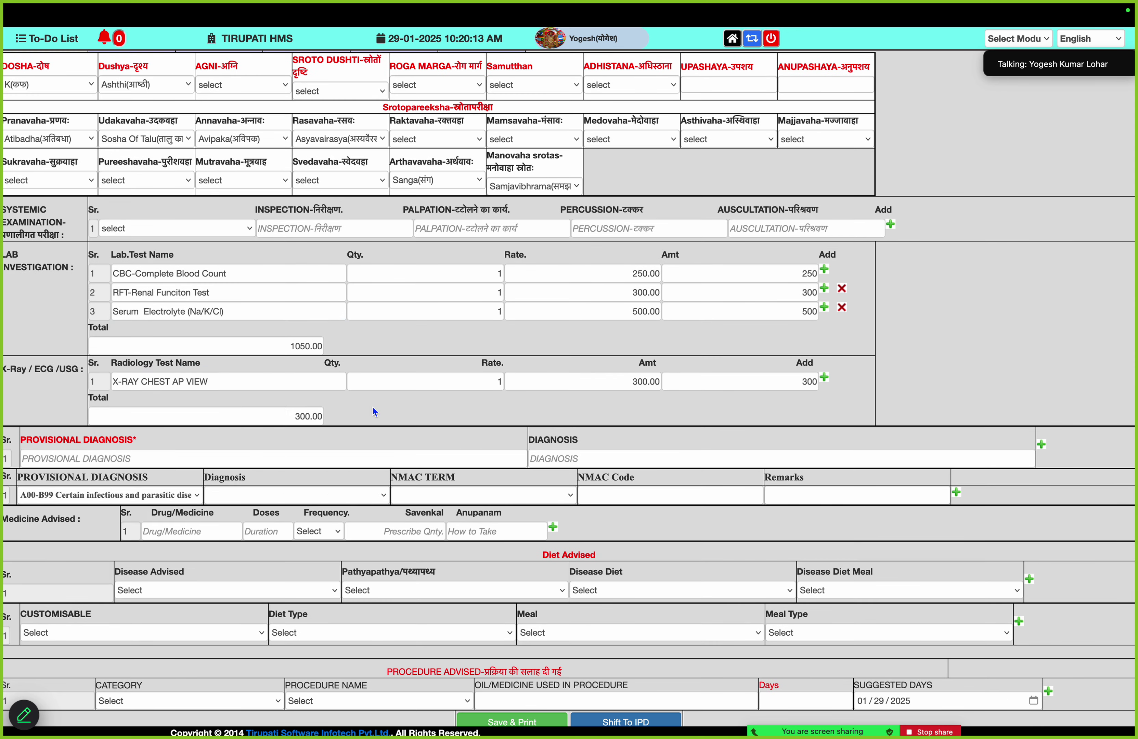
{"action": "left_click", "coordinate": [824, 379]}
{"action": "left_click", "coordinate": [326, 399]}
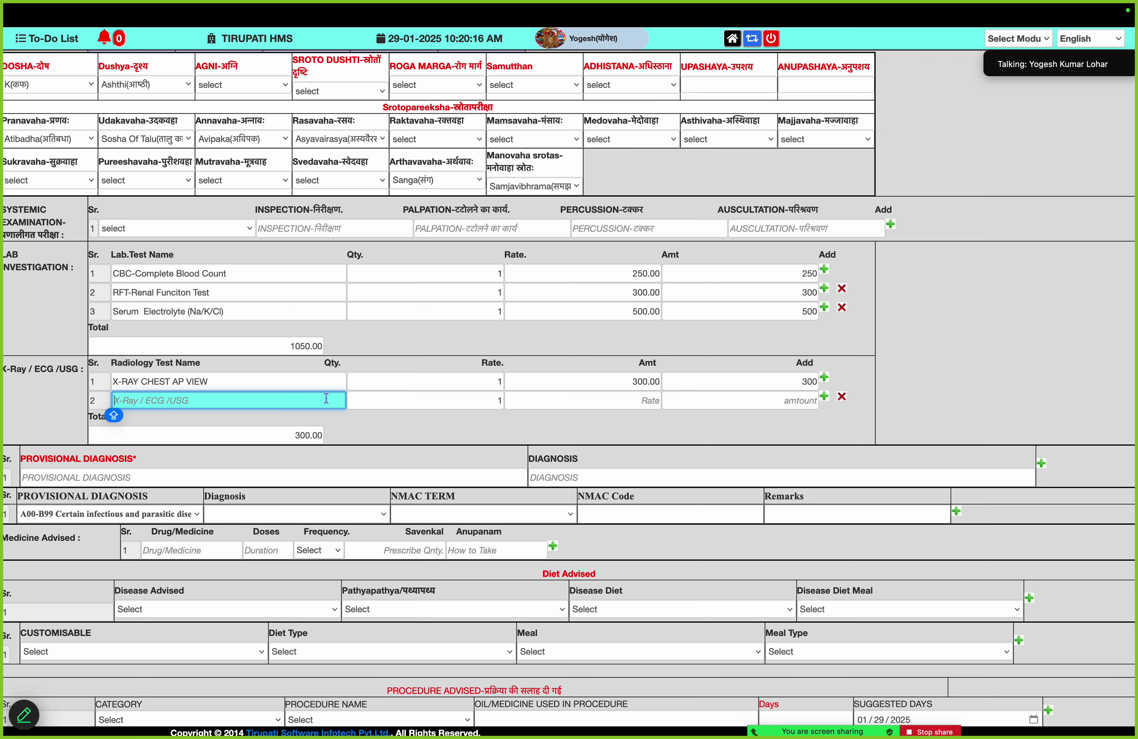
{"action": "type", "text": "usg"}
{"action": "left_click", "coordinate": [316, 451]}
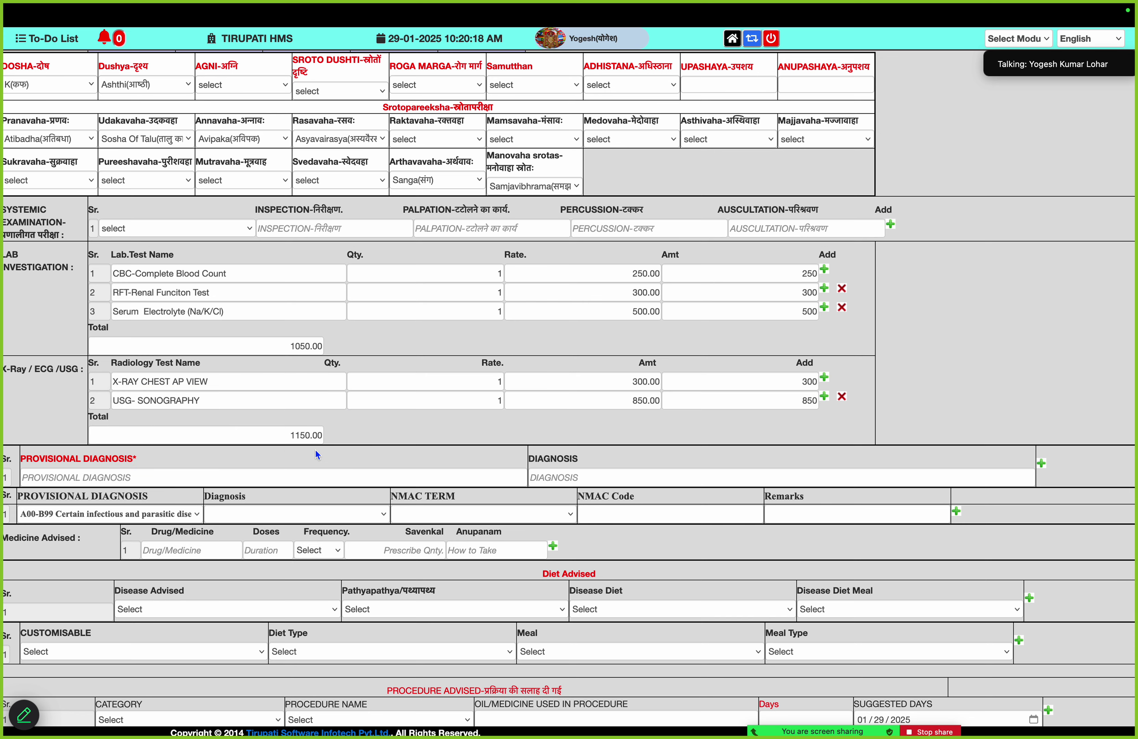
{"action": "scroll", "coordinate": [316, 450], "scroll_direction": "down", "scroll_amount": 1}
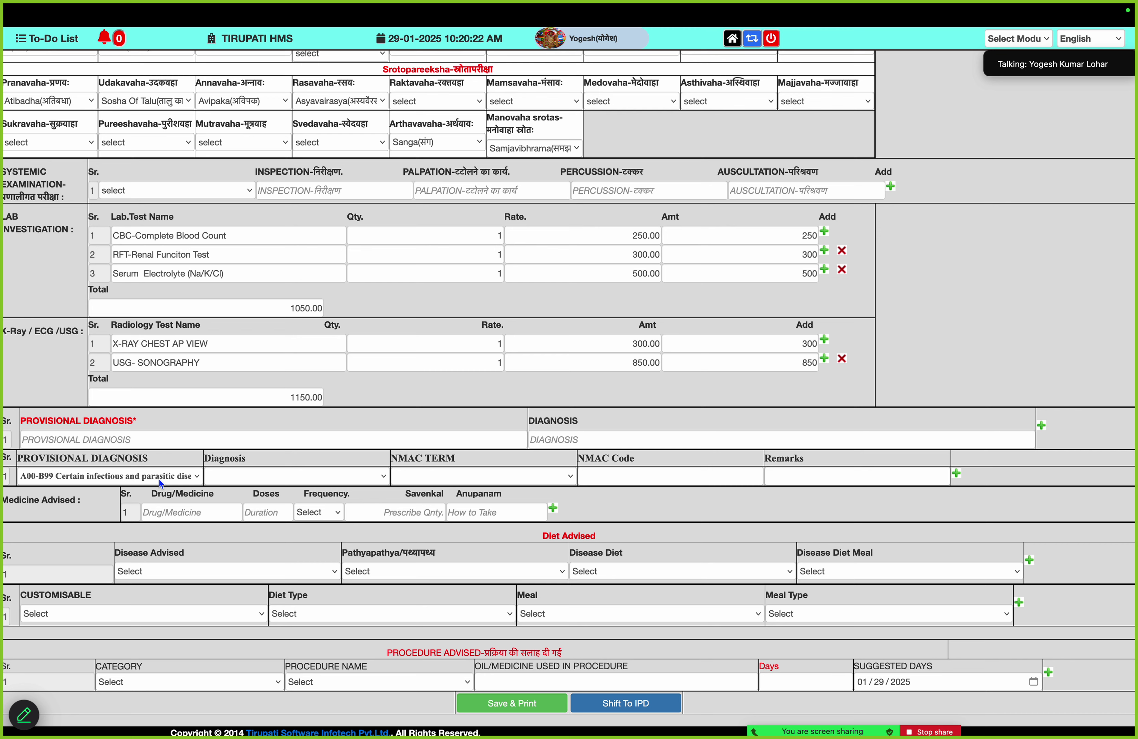
Code the first diagnosis as K00-K95 > K20-K31 > Barrett's esophagus with dysplasia (K22719)
{"action": "left_click", "coordinate": [159, 480]}
{"action": "left_click", "coordinate": [214, 296]}
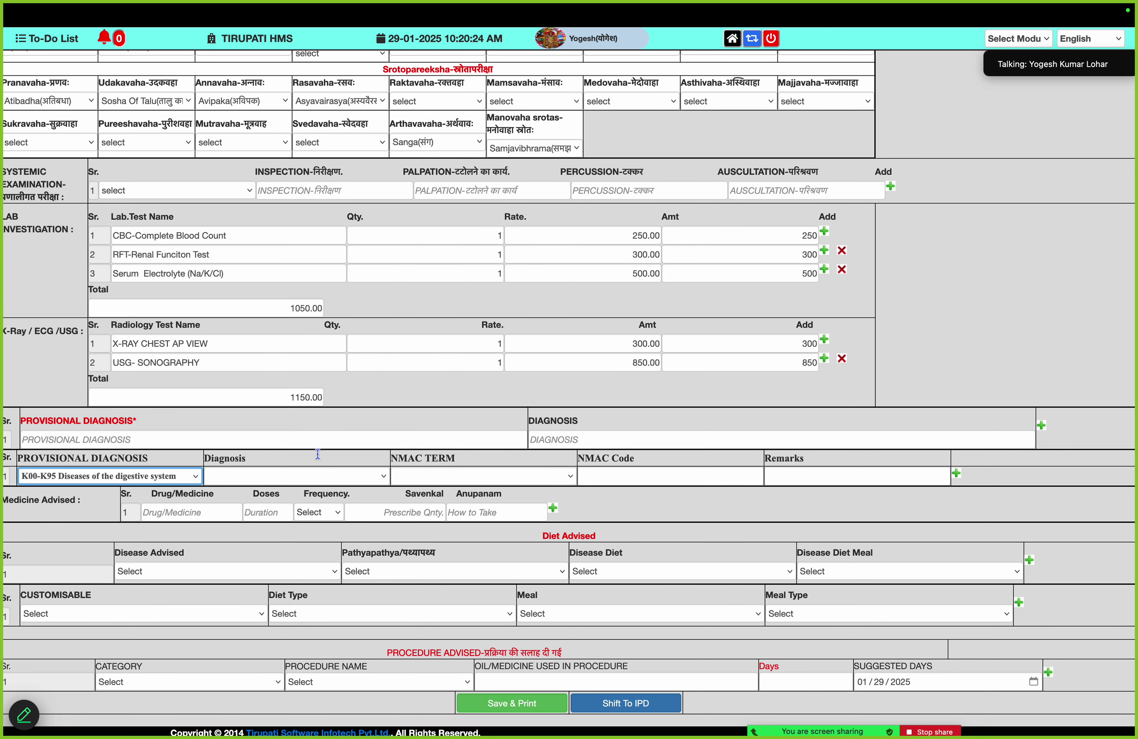
{"action": "left_click", "coordinate": [320, 479]}
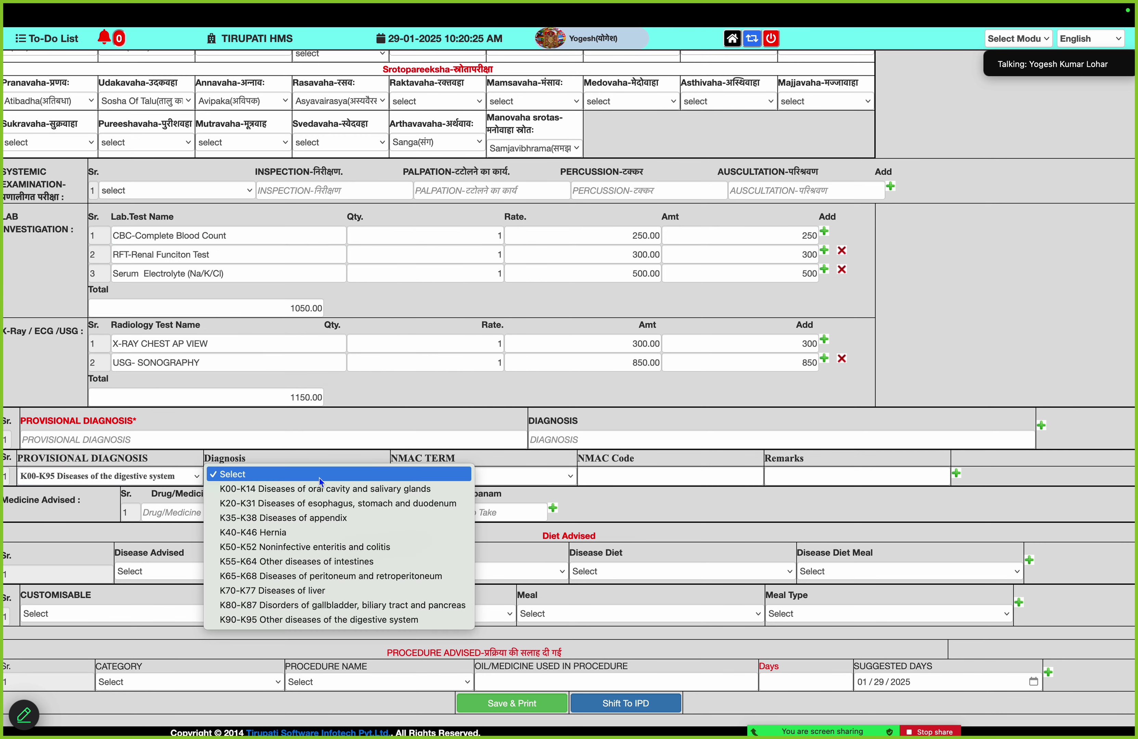
{"action": "left_click", "coordinate": [322, 509]}
{"action": "left_click", "coordinate": [512, 477]}
{"action": "left_click", "coordinate": [509, 372]}
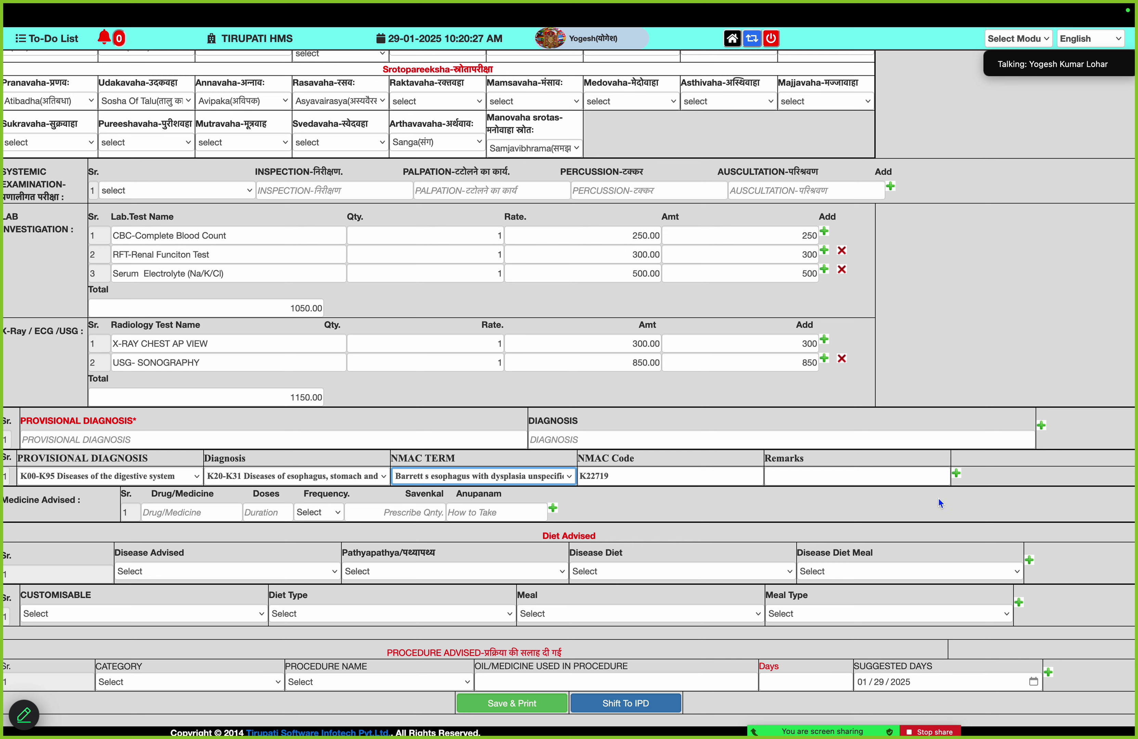
Add a second diagnosis: R00-R99 > R25-R29 > Unspecified abnormalities of gait and mobility (R269)
{"action": "left_click", "coordinate": [956, 474]}
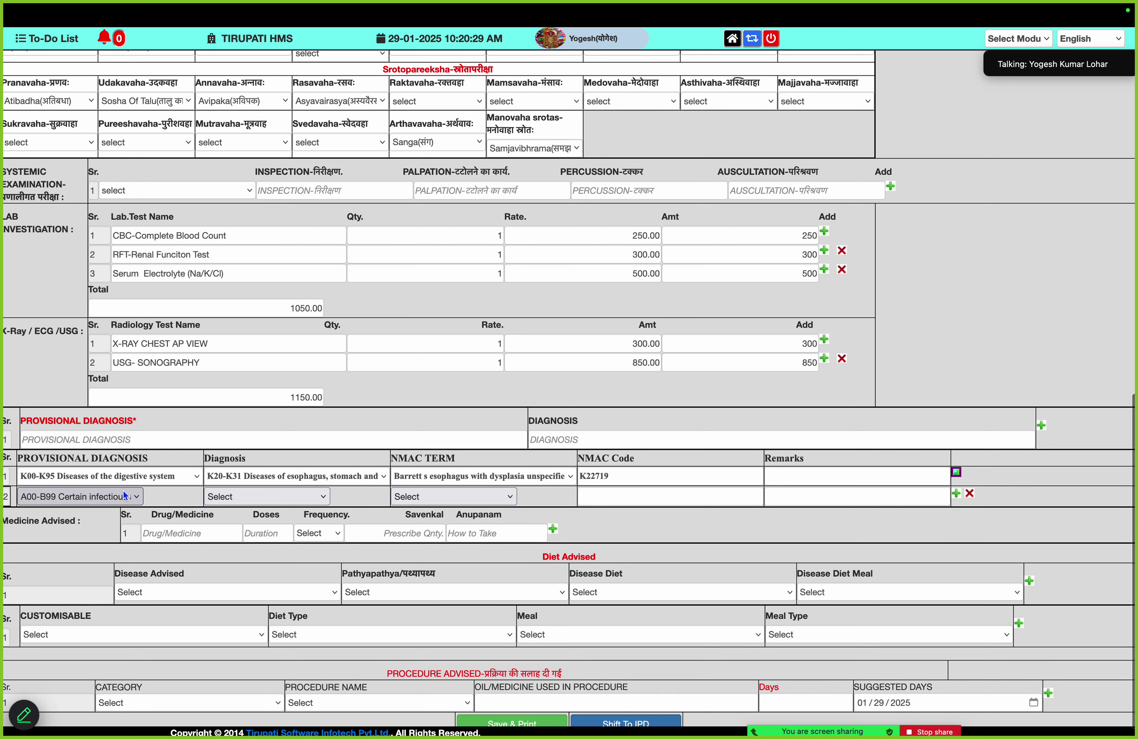
{"action": "left_click", "coordinate": [115, 497]}
{"action": "left_click", "coordinate": [143, 418]}
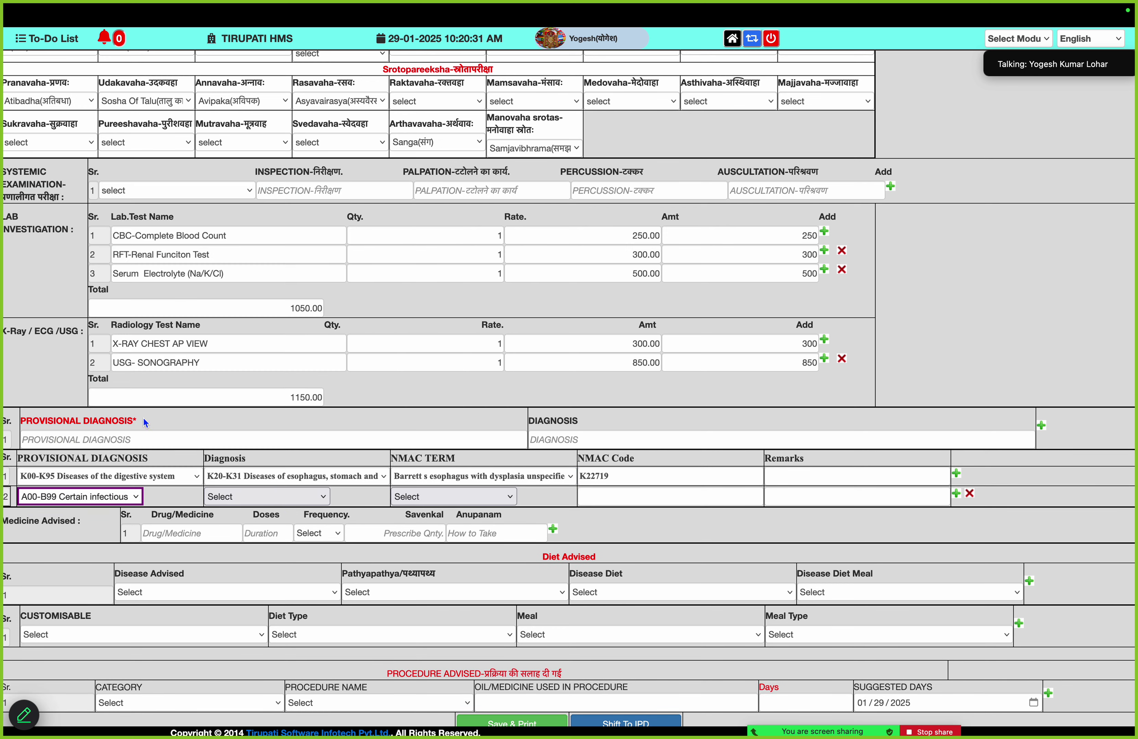
{"action": "left_click", "coordinate": [258, 498]}
{"action": "left_click", "coordinate": [304, 554]}
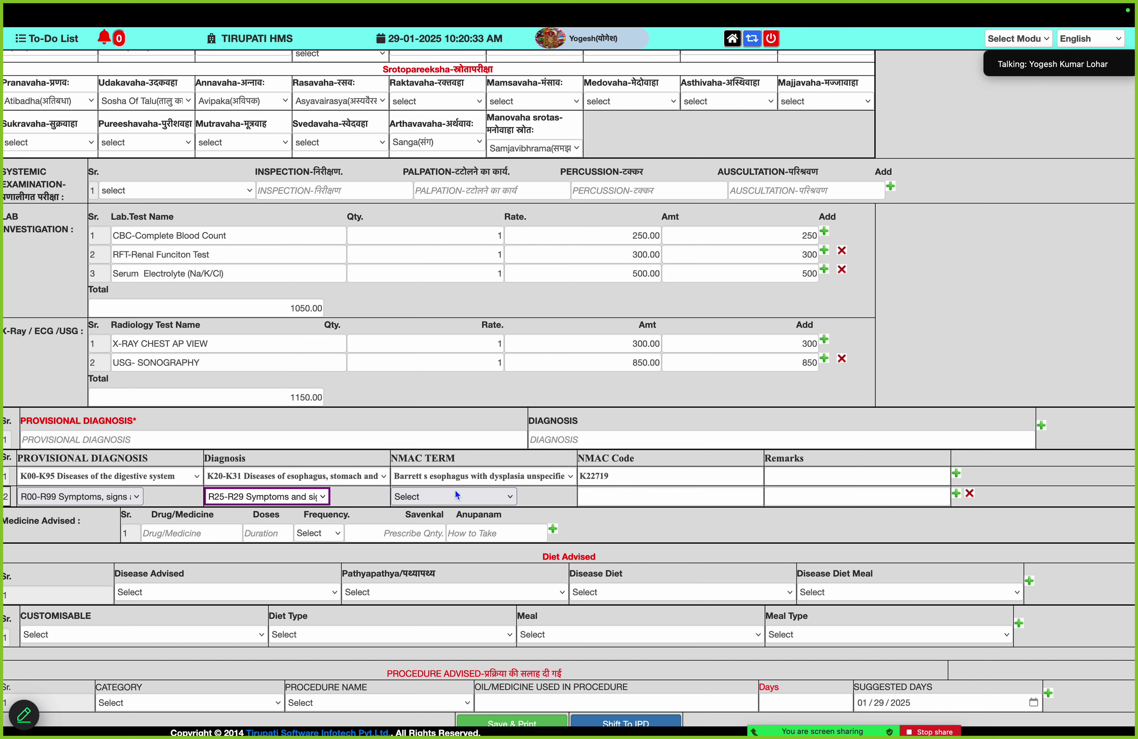
{"action": "left_click", "coordinate": [454, 495]}
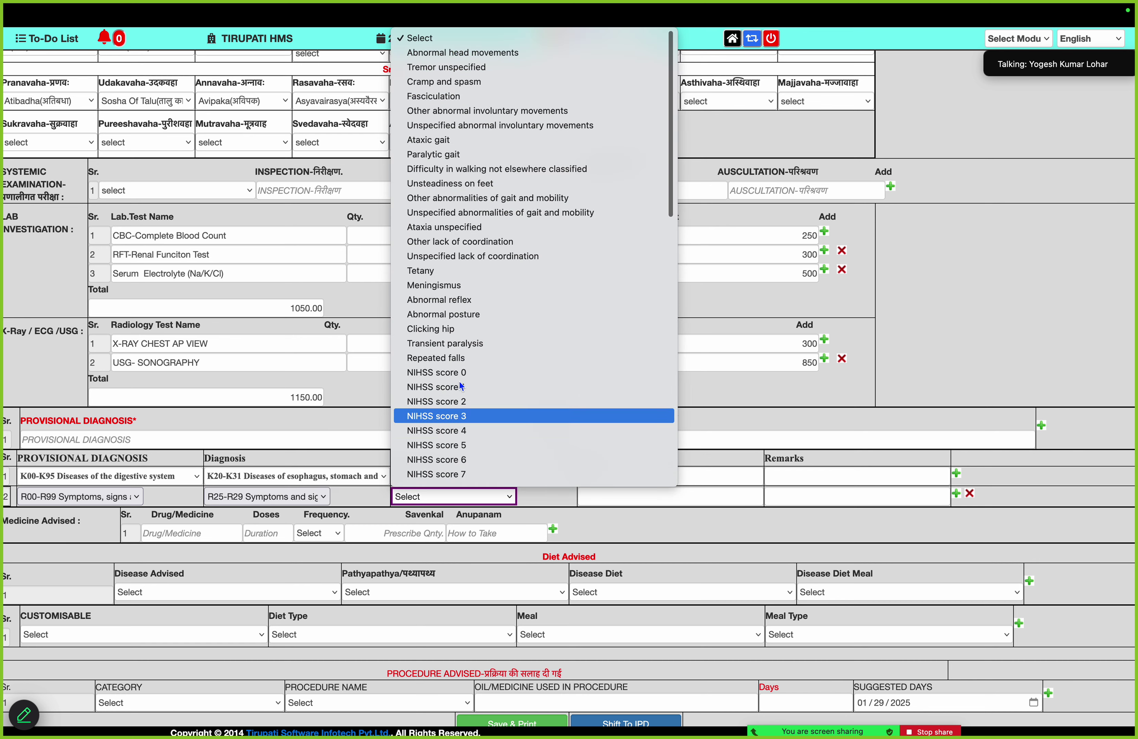
{"action": "left_click", "coordinate": [456, 212]}
{"action": "scroll", "coordinate": [217, 610], "scroll_direction": "down", "scroll_amount": 1}
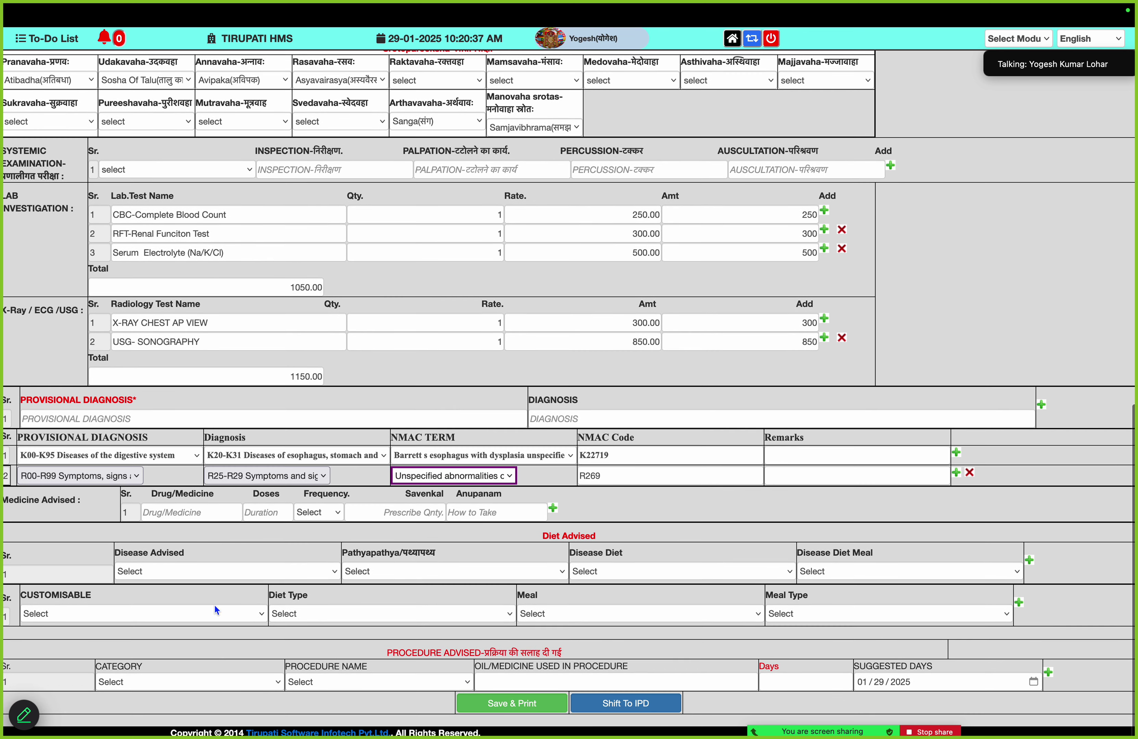
Prescribe CALPOL TAB(15TAB) for 5 days, TDS, AFTER MEAL
{"action": "left_click", "coordinate": [187, 513]}
{"action": "type", "text": "CA"}
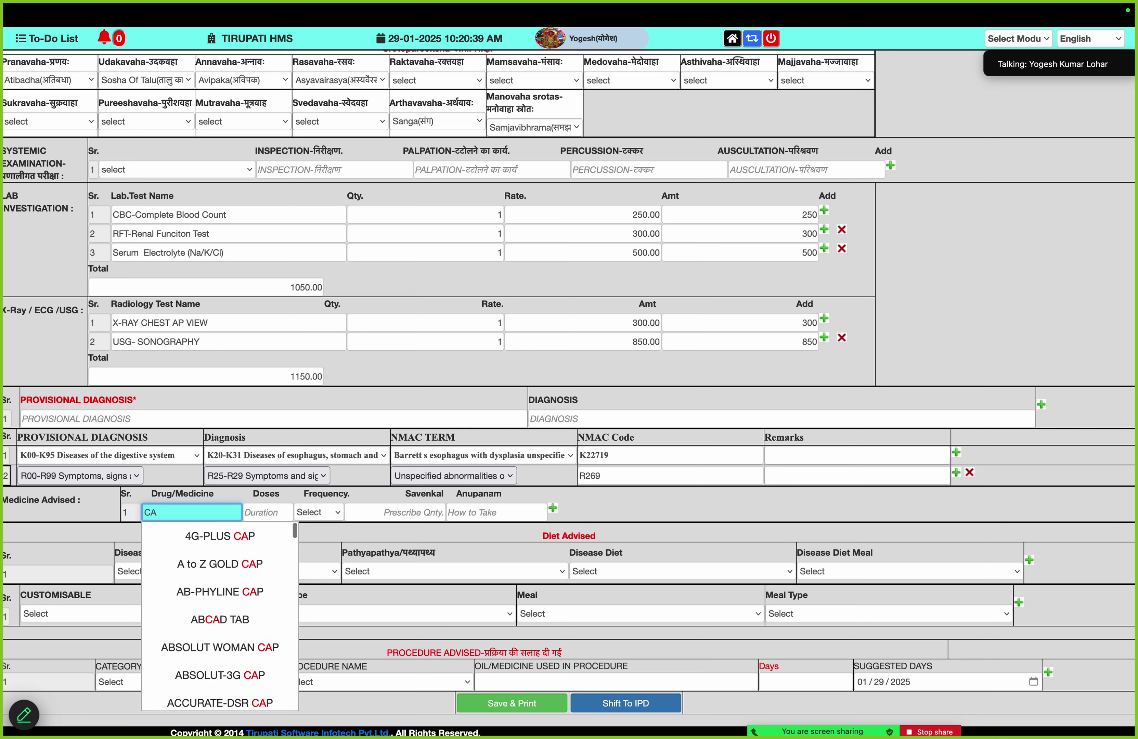
{"action": "type", "text": "LPOL"}
{"action": "key", "text": "Down"}
{"action": "key", "text": "Down"}
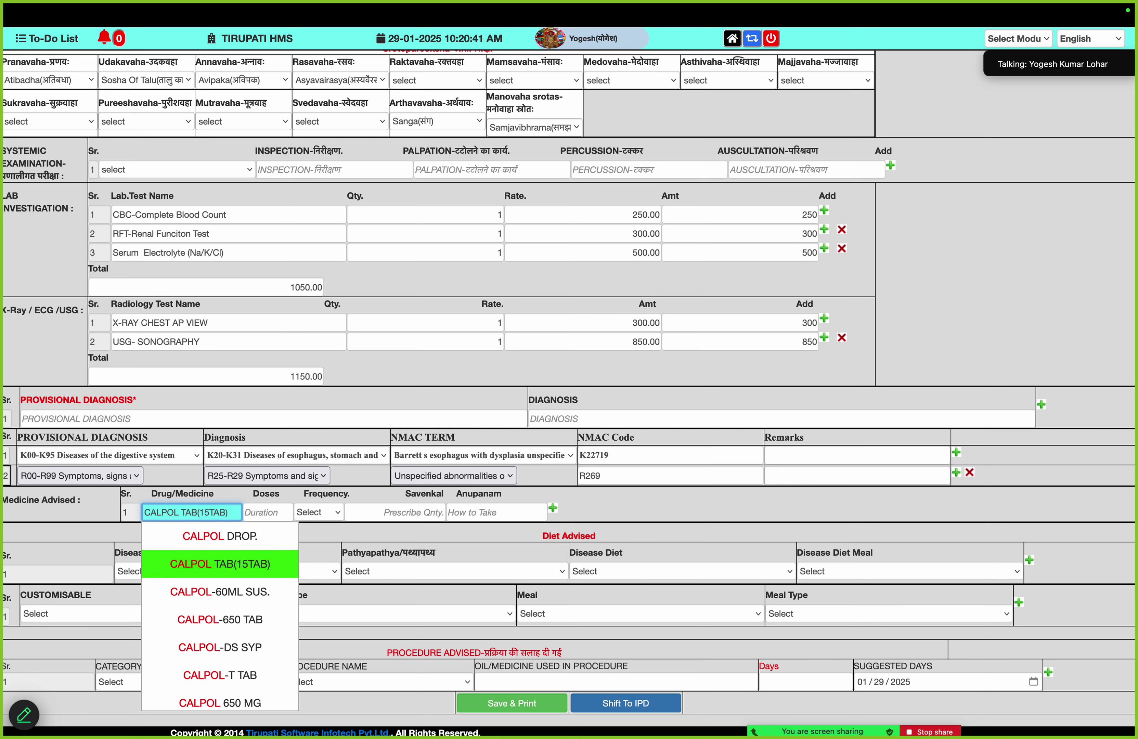
{"action": "key", "text": "Return"}
{"action": "key", "text": "Tab"}
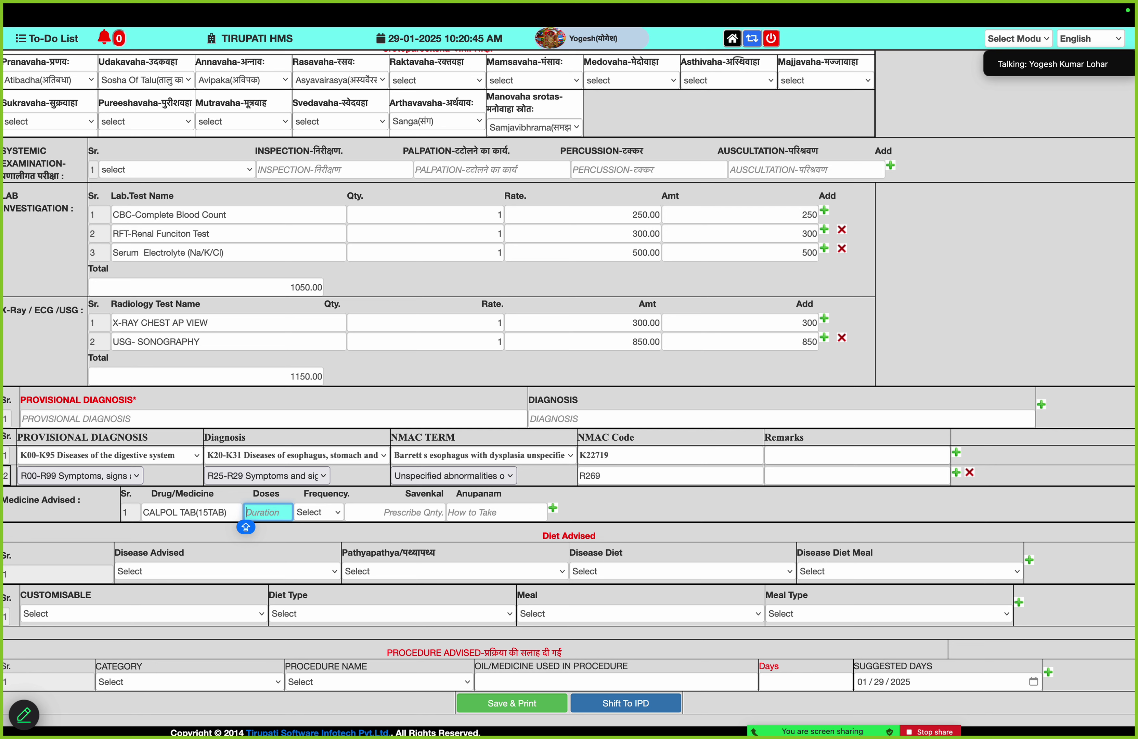
{"action": "type", "text": "5"}
{"action": "key", "text": "Tab"}
{"action": "key", "text": "t"}
{"action": "key", "text": "Tab"}
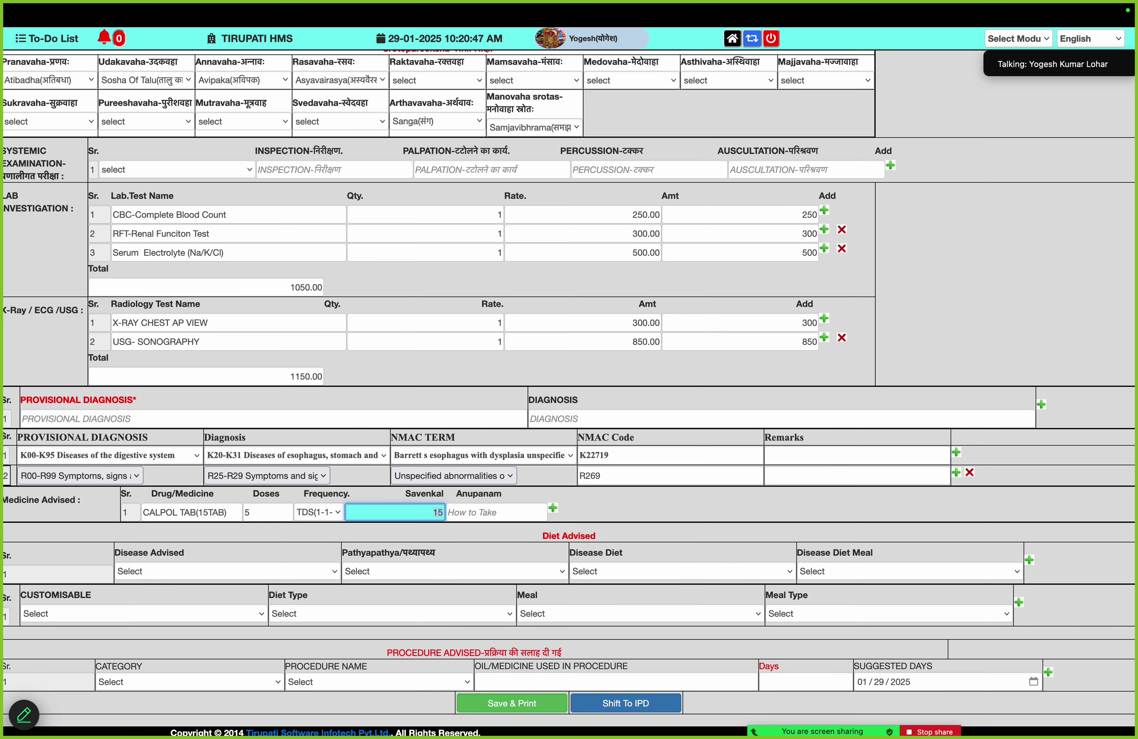
{"action": "key", "text": "Tab"}
{"action": "type", "text": "AFTR"}
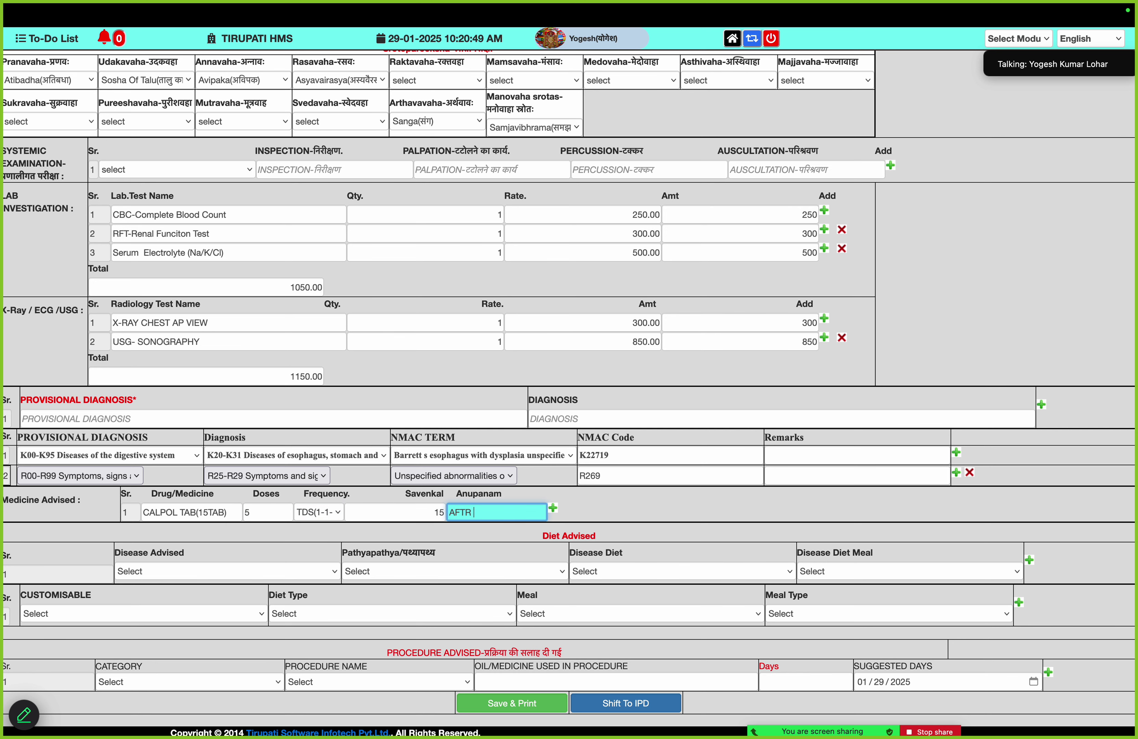
{"action": "key", "text": "BackSpace"}
{"action": "key", "text": "BackSpace"}
{"action": "key", "text": "Down"}
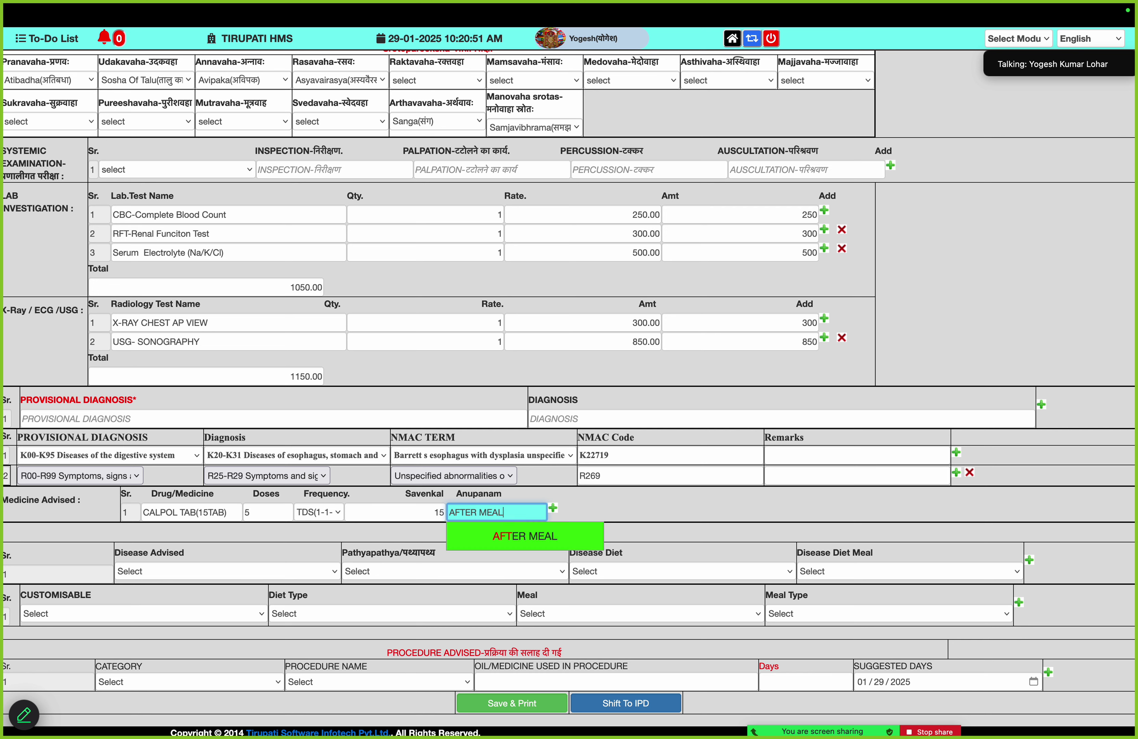
Add ZINCOVIT TAB(15TAB) as a second medicine for 5 days, BDS, Before Meal
{"action": "key", "text": "Return"}
{"action": "key", "text": "Return"}
{"action": "type", "text": "A"}
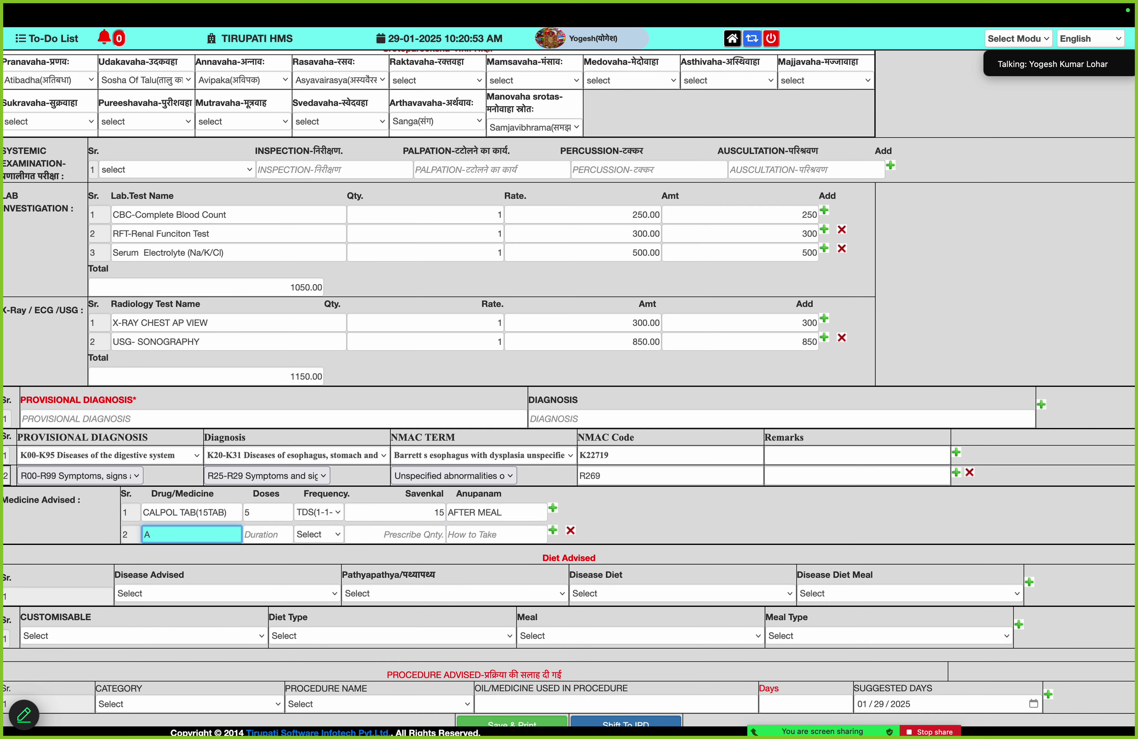
{"action": "key", "text": "BackSpace"}
{"action": "type", "text": "ZINC"}
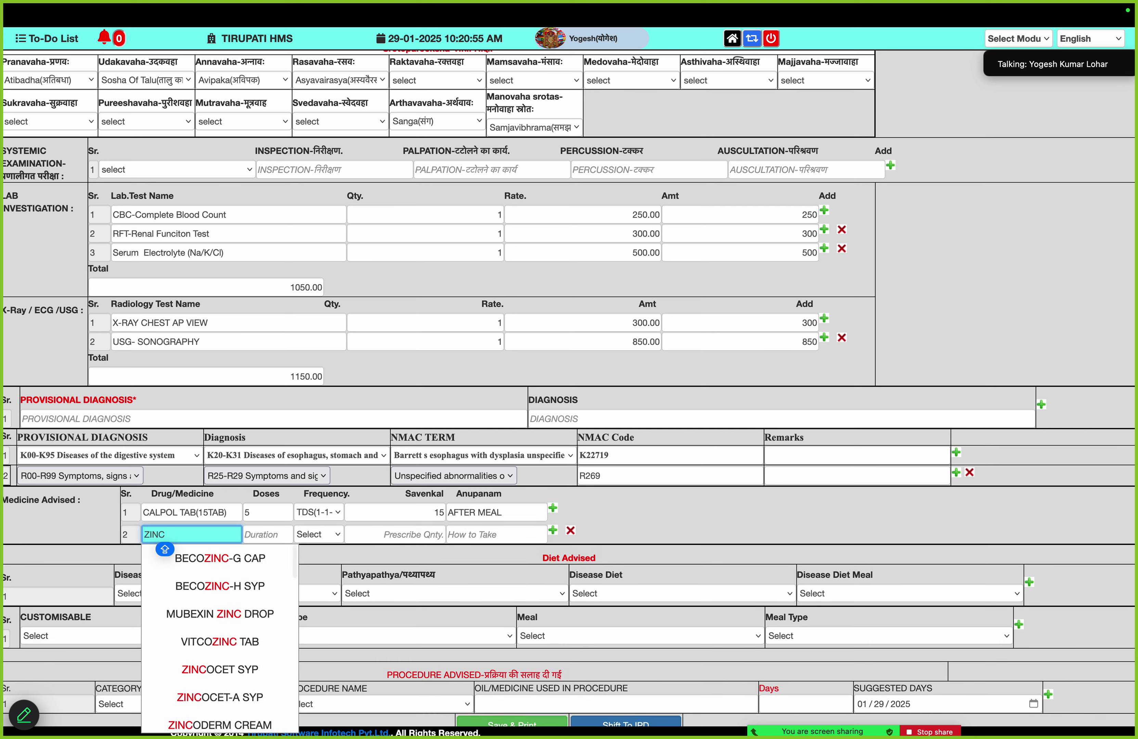
{"action": "type", "text": "OV"}
{"action": "key", "text": "Down"}
{"action": "key", "text": "Down"}
{"action": "key", "text": "Down"}
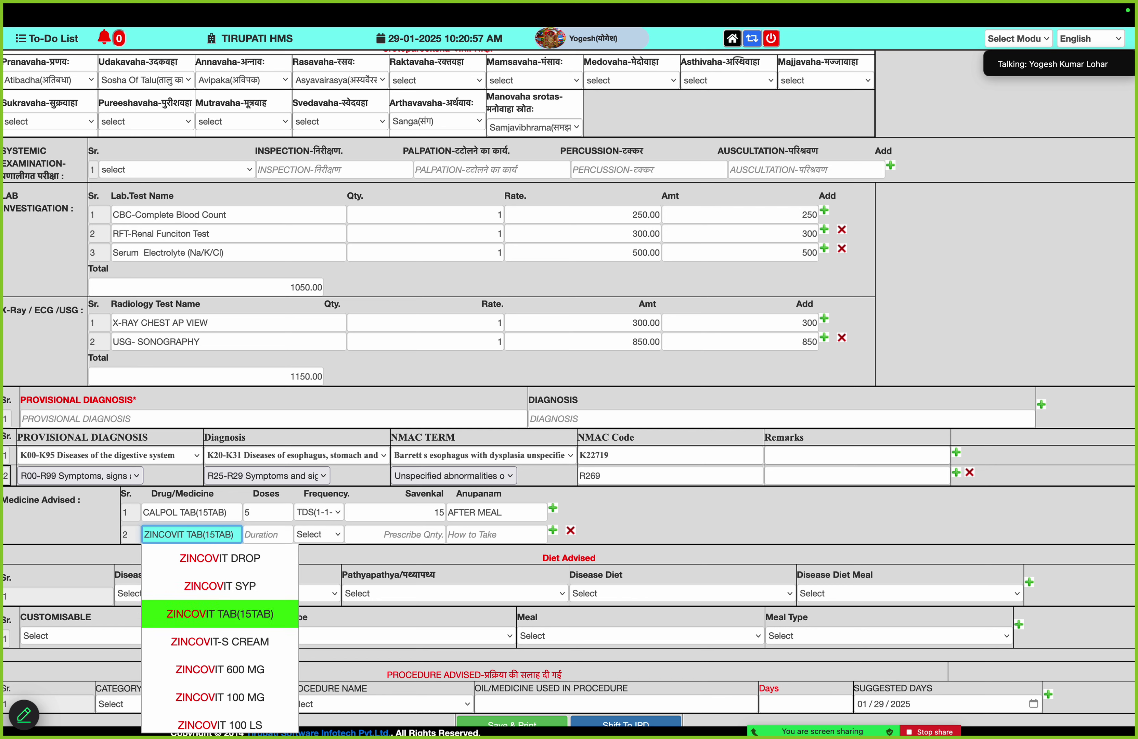
{"action": "key", "text": "Return"}
{"action": "type", "text": "5"}
{"action": "key", "text": "Return"}
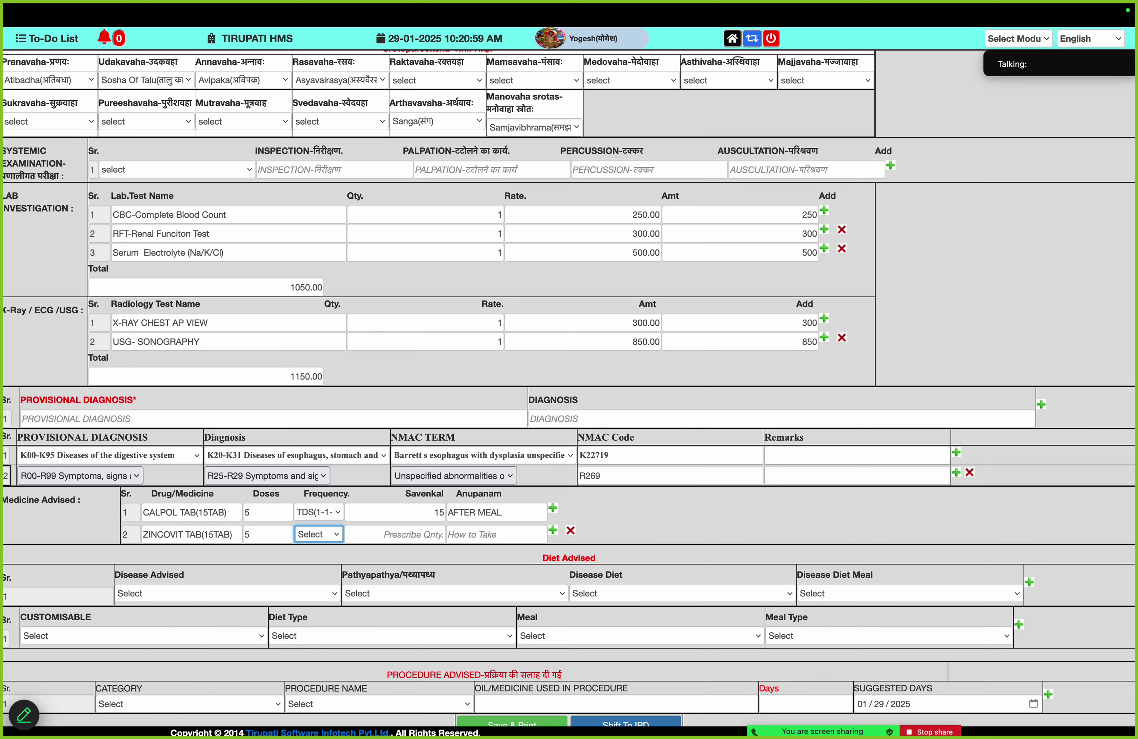
{"action": "key", "text": "b"}
{"action": "key", "text": "Return"}
{"action": "key", "text": "Return"}
{"action": "type", "text": "B"}
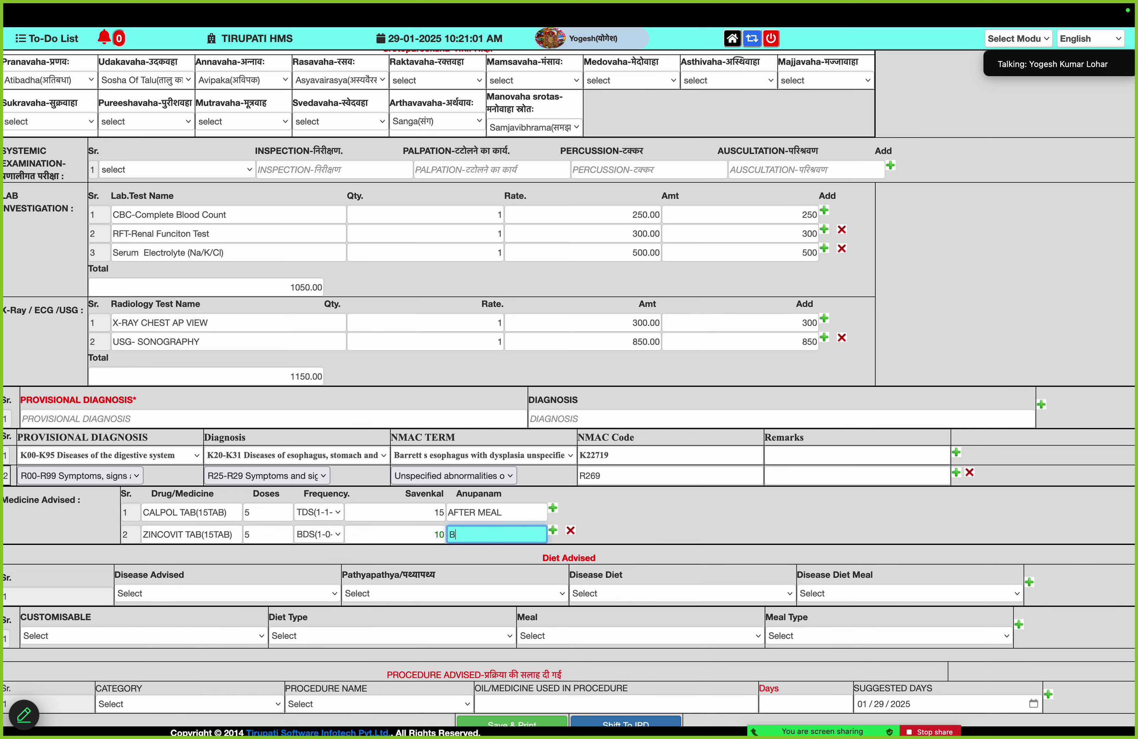
{"action": "type", "text": "EFORE"}
{"action": "key", "text": "Down"}
{"action": "key", "text": "Down"}
{"action": "key", "text": "Down"}
{"action": "key", "text": "Down"}
{"action": "key", "text": "Down"}
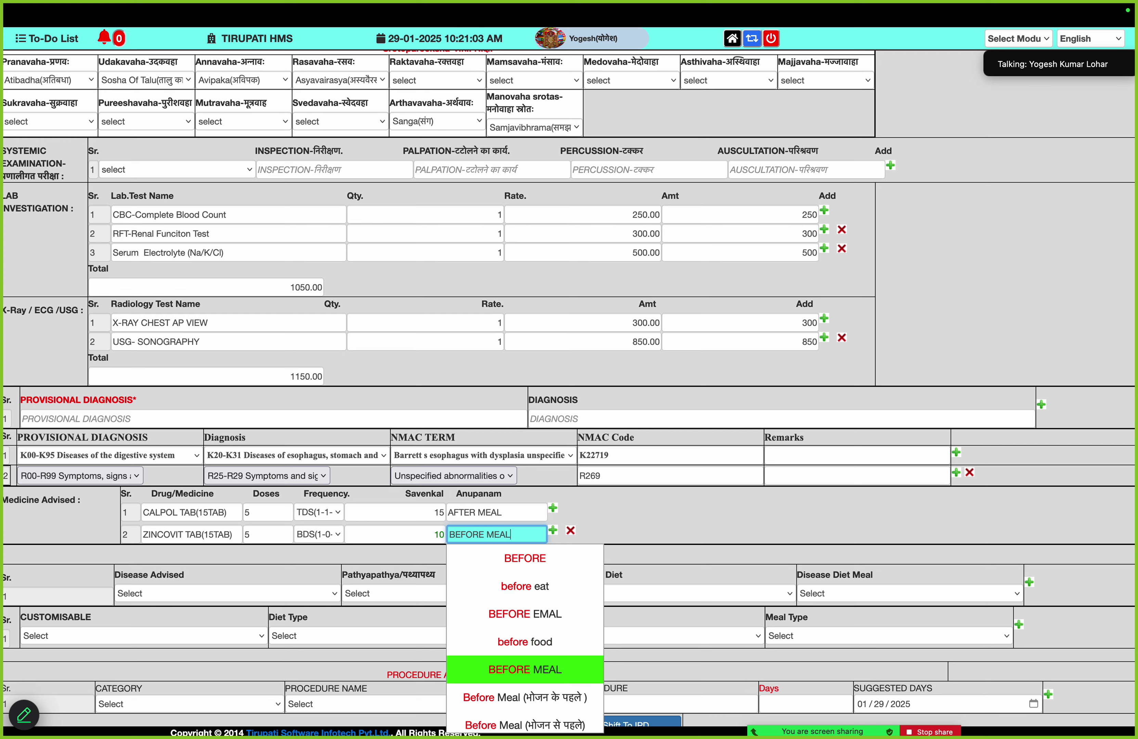
{"action": "key", "text": "Down"}
{"action": "key", "text": "Return"}
{"action": "scroll", "coordinate": [320, 574], "scroll_direction": "down", "scroll_amount": 1}
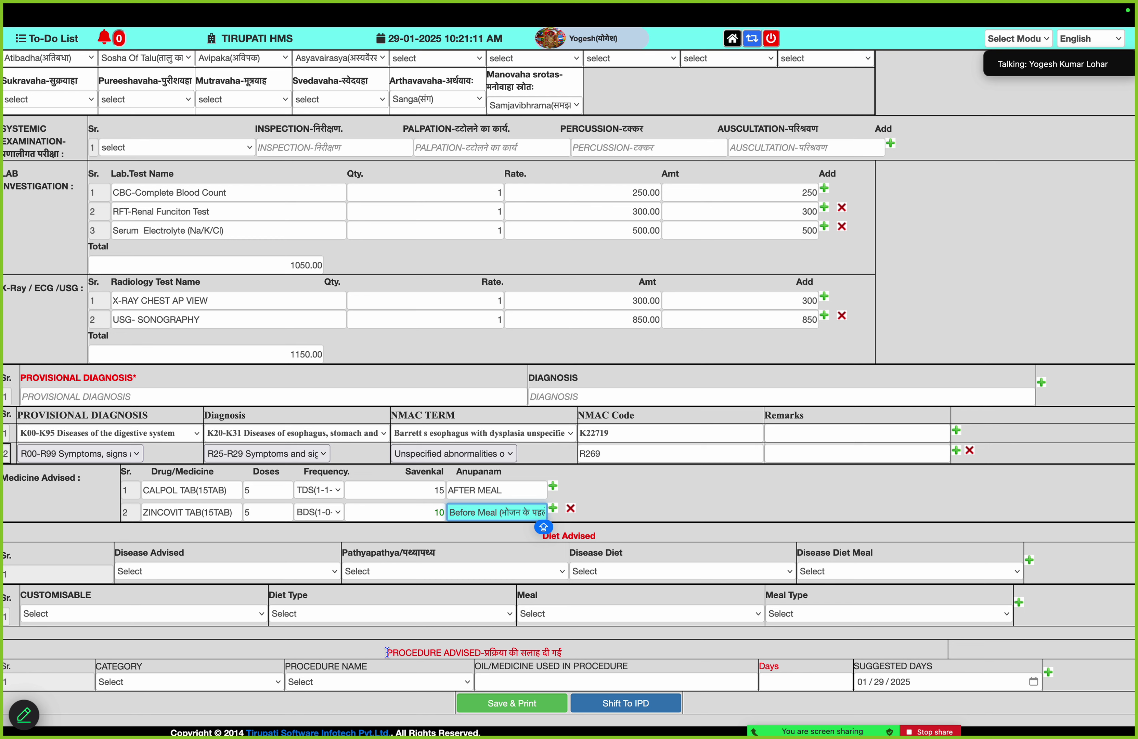
Set procedure row 1 to Panchkarma category, Achasnehapana Day
{"action": "left_click", "coordinate": [215, 684]}
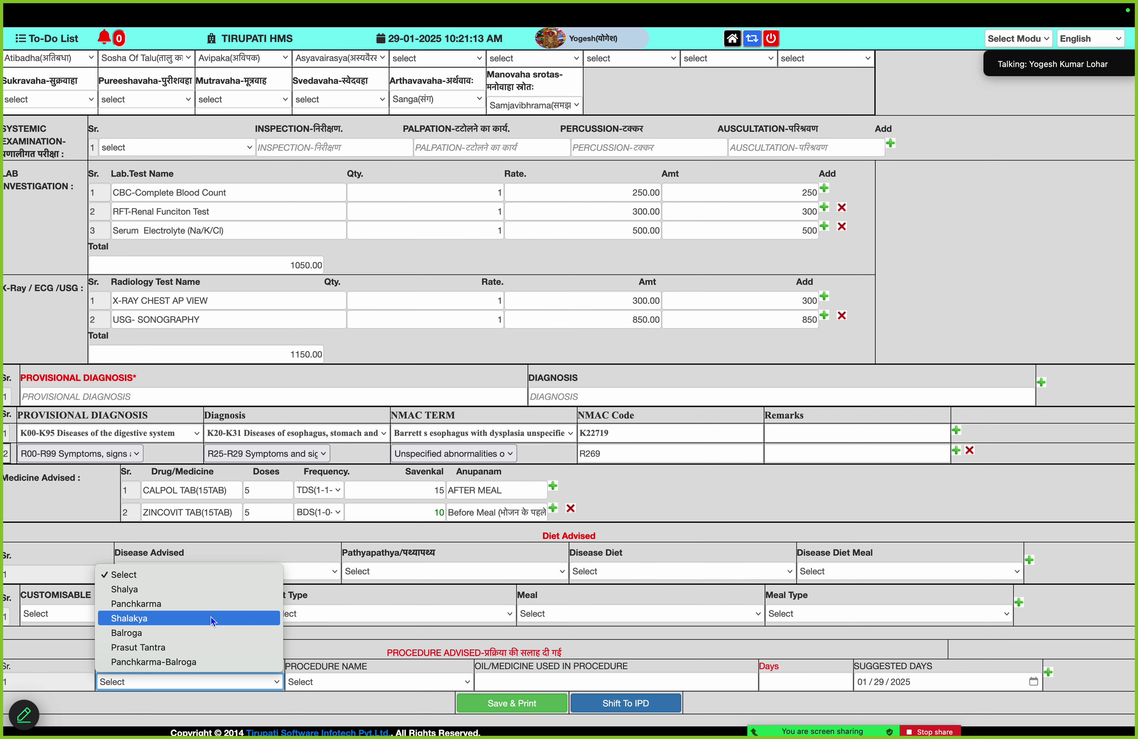
{"action": "left_click", "coordinate": [208, 608]}
{"action": "left_click", "coordinate": [367, 682]}
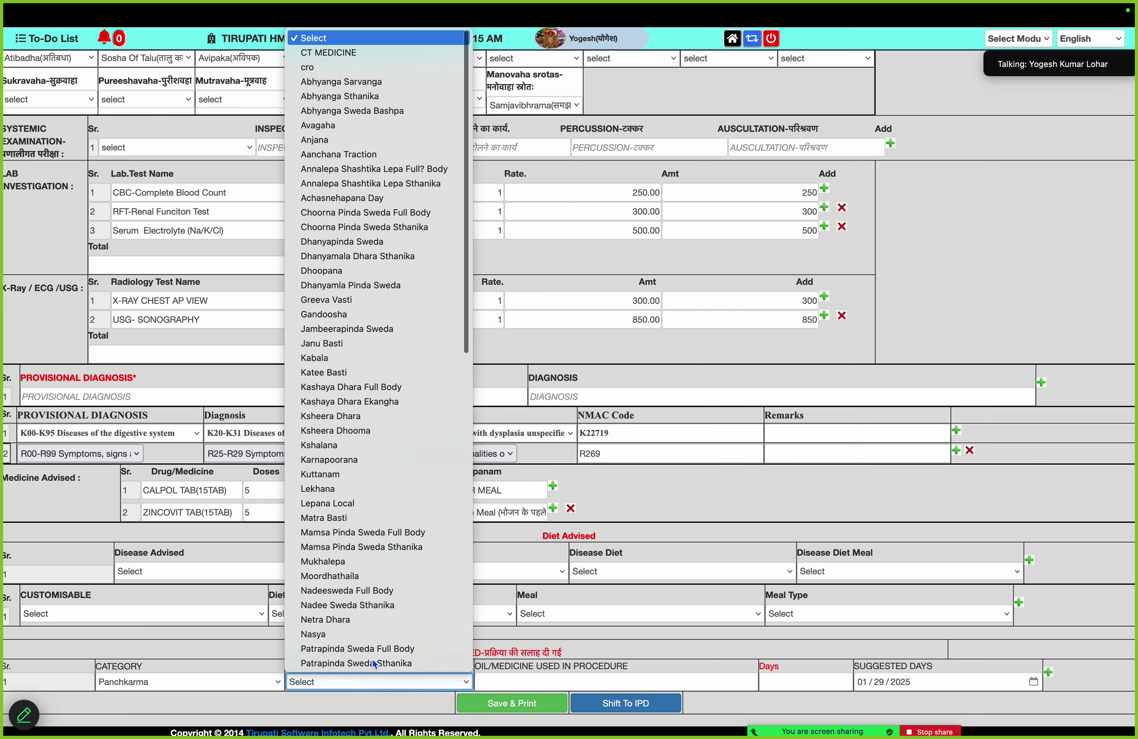
{"action": "left_click", "coordinate": [412, 197]}
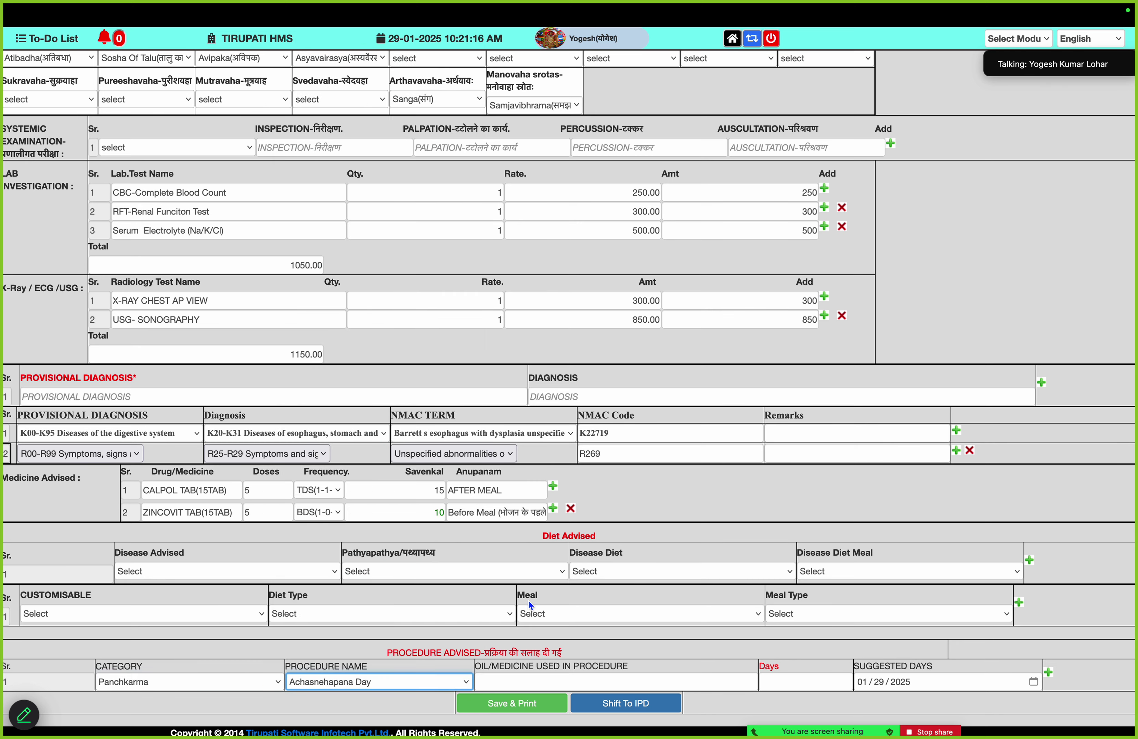
Give row 1 Balaswagandhadi Thailam for 7 days, with suggested date day 30
{"action": "left_click", "coordinate": [527, 678]}
{"action": "type", "text": "A"}
{"action": "scroll", "coordinate": [669, 675], "scroll_direction": "down", "scroll_amount": 3}
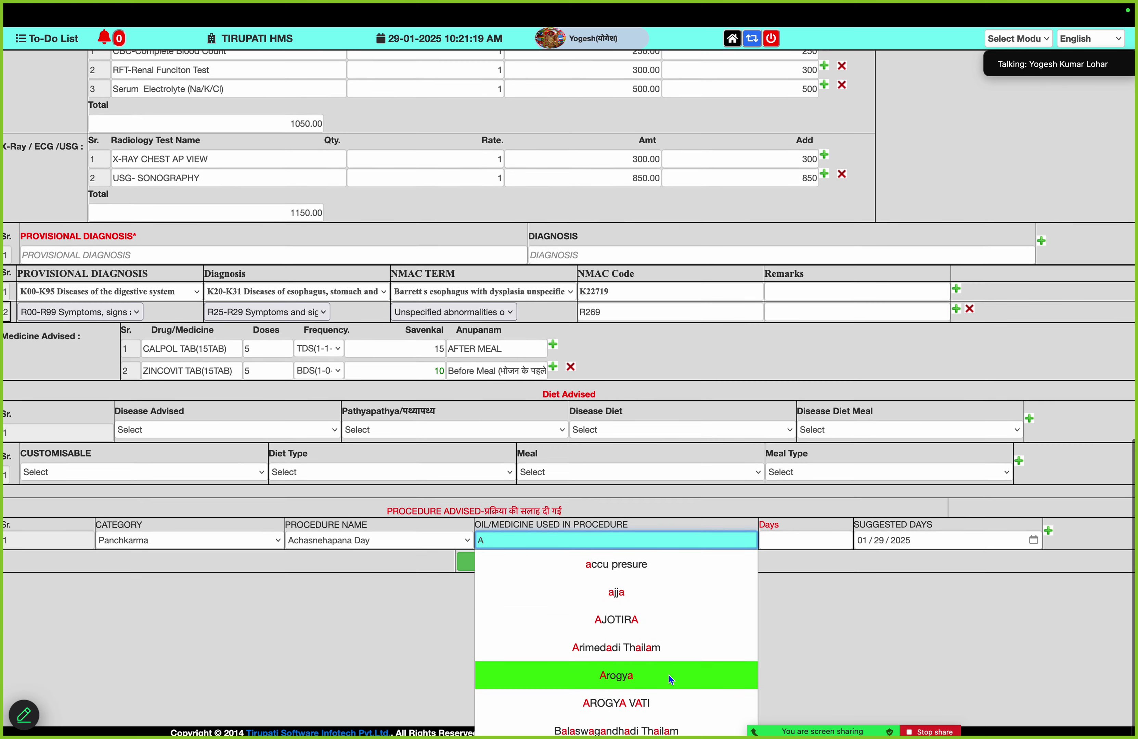
{"action": "scroll", "coordinate": [669, 675], "scroll_direction": "down", "scroll_amount": 2}
{"action": "left_click", "coordinate": [658, 672]}
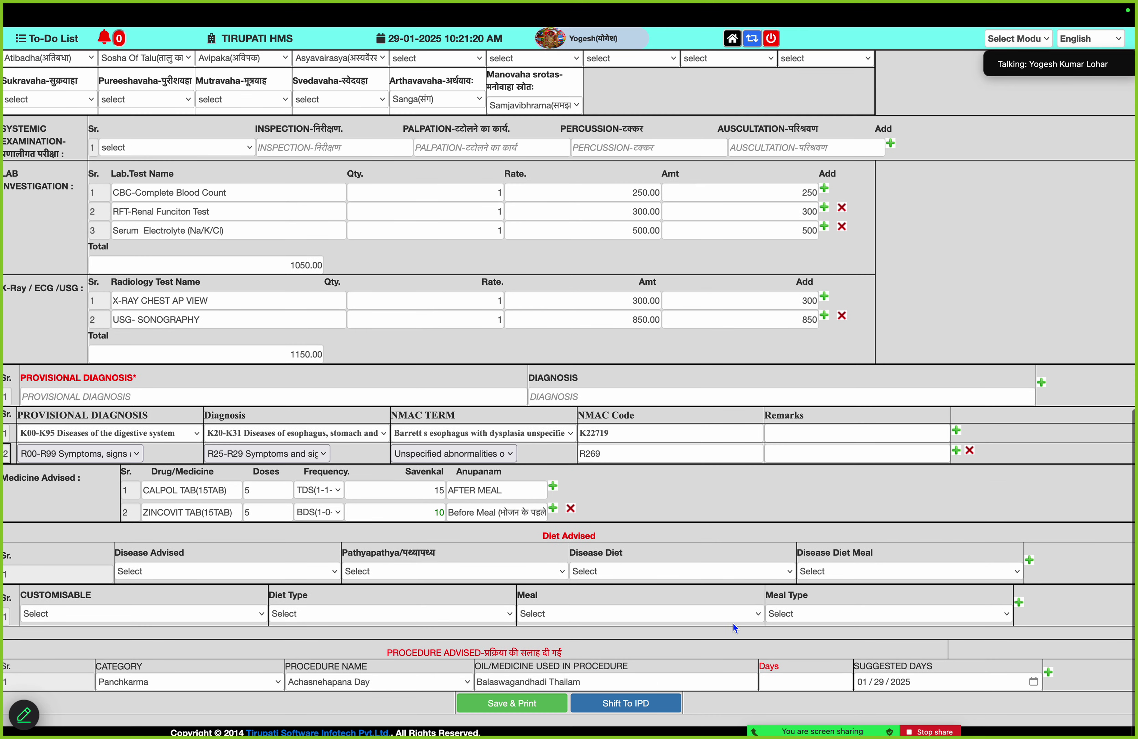
{"action": "left_click", "coordinate": [781, 684]}
{"action": "type", "text": "7"}
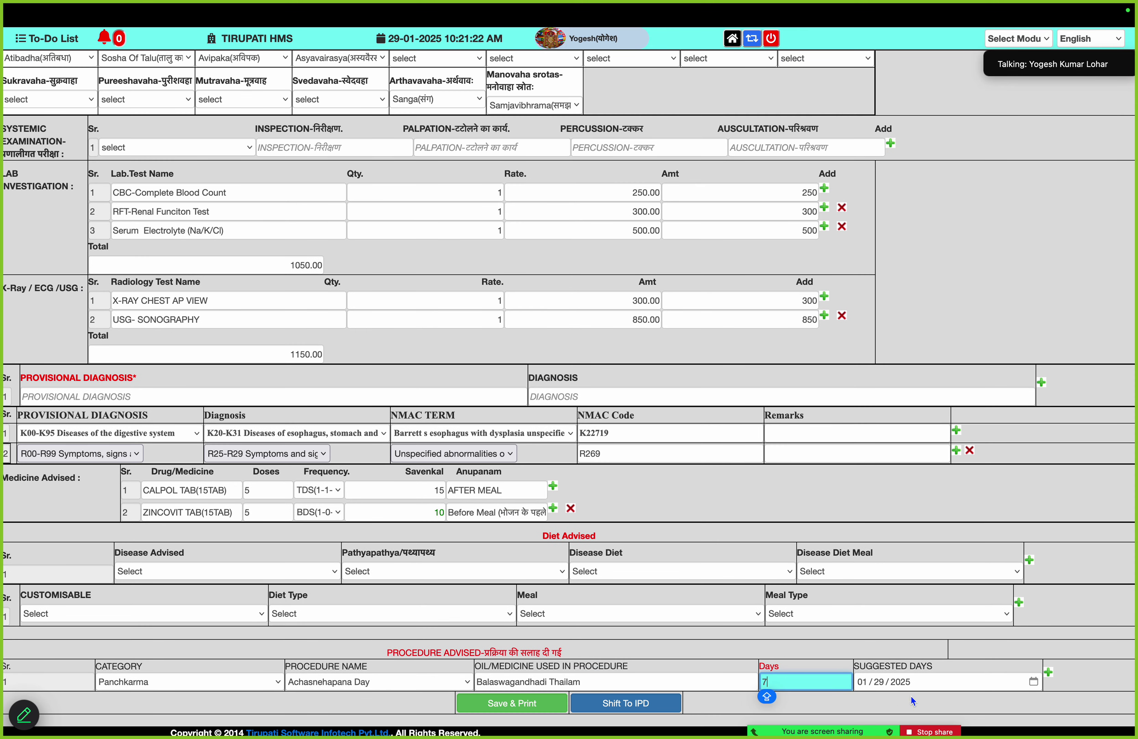
{"action": "left_click", "coordinate": [879, 681]}
{"action": "type", "text": "30"}
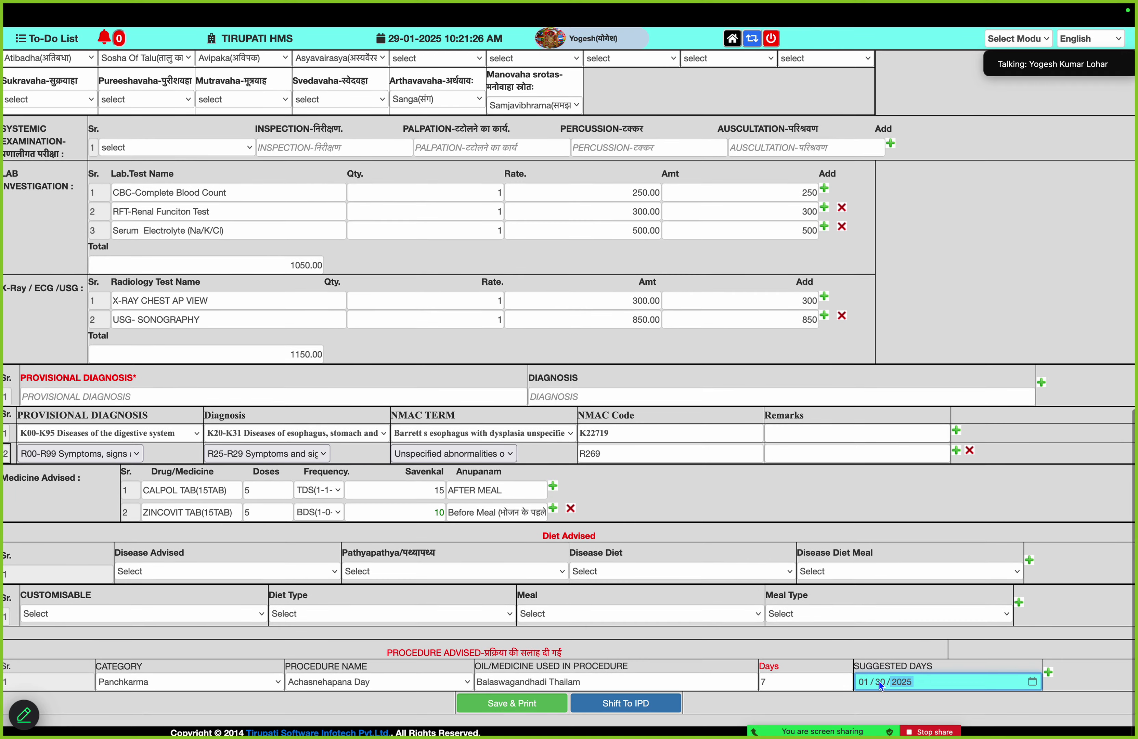
Add row 2 as Nadee Sweda Sthanika with Arimedadi Thailam oil
{"action": "left_click", "coordinate": [1049, 672]}
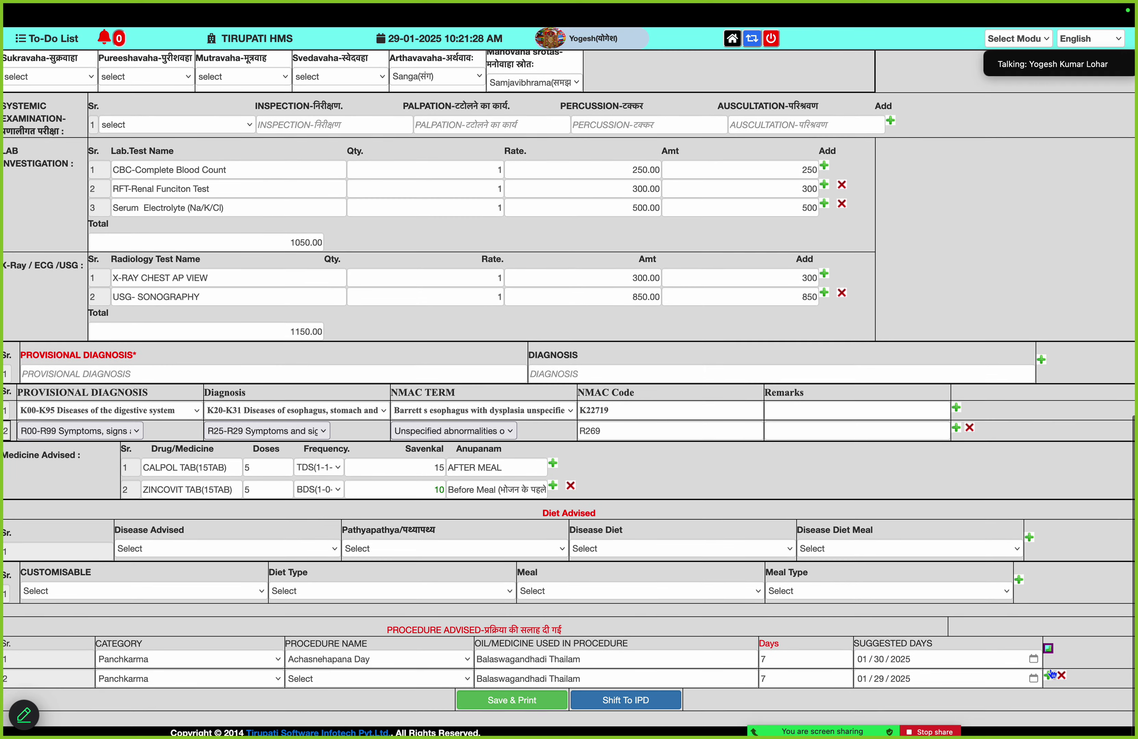
{"action": "mouse_move", "coordinate": [236, 675]}
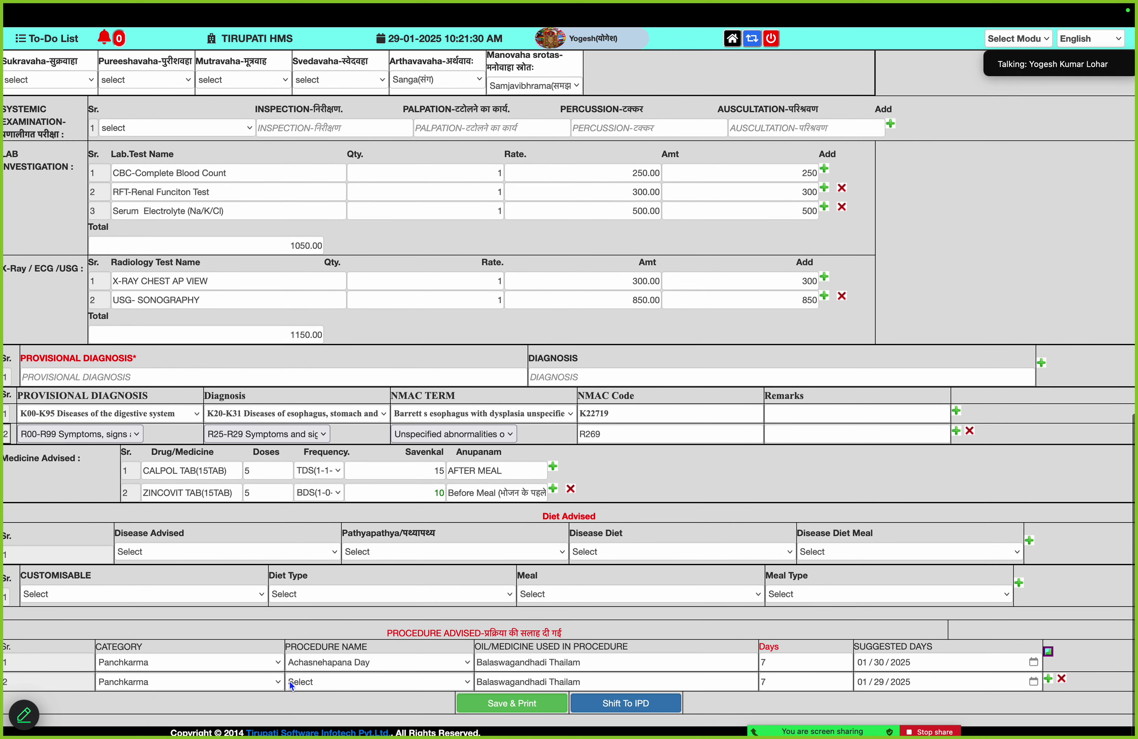
{"action": "left_click", "coordinate": [303, 683]}
{"action": "scroll", "coordinate": [398, 454], "scroll_direction": "down", "scroll_amount": 5}
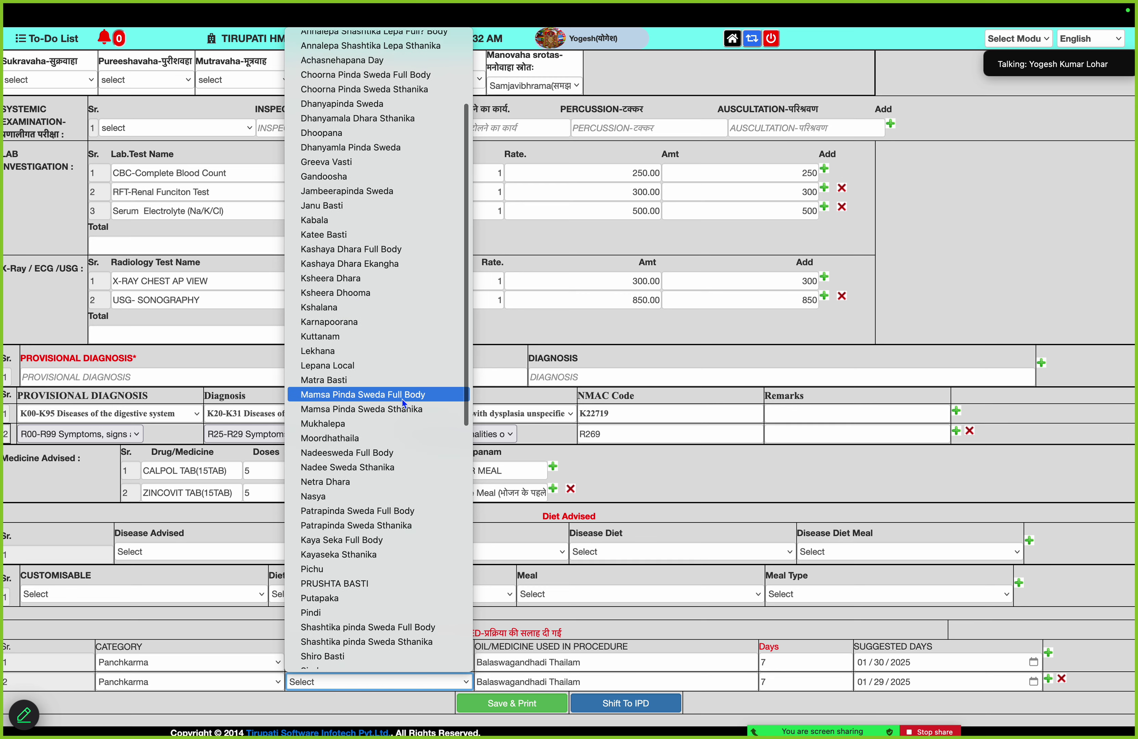
{"action": "left_click", "coordinate": [398, 464]}
{"action": "left_click", "coordinate": [586, 682]}
{"action": "key", "text": "super+a"}
{"action": "type", "text": "A"}
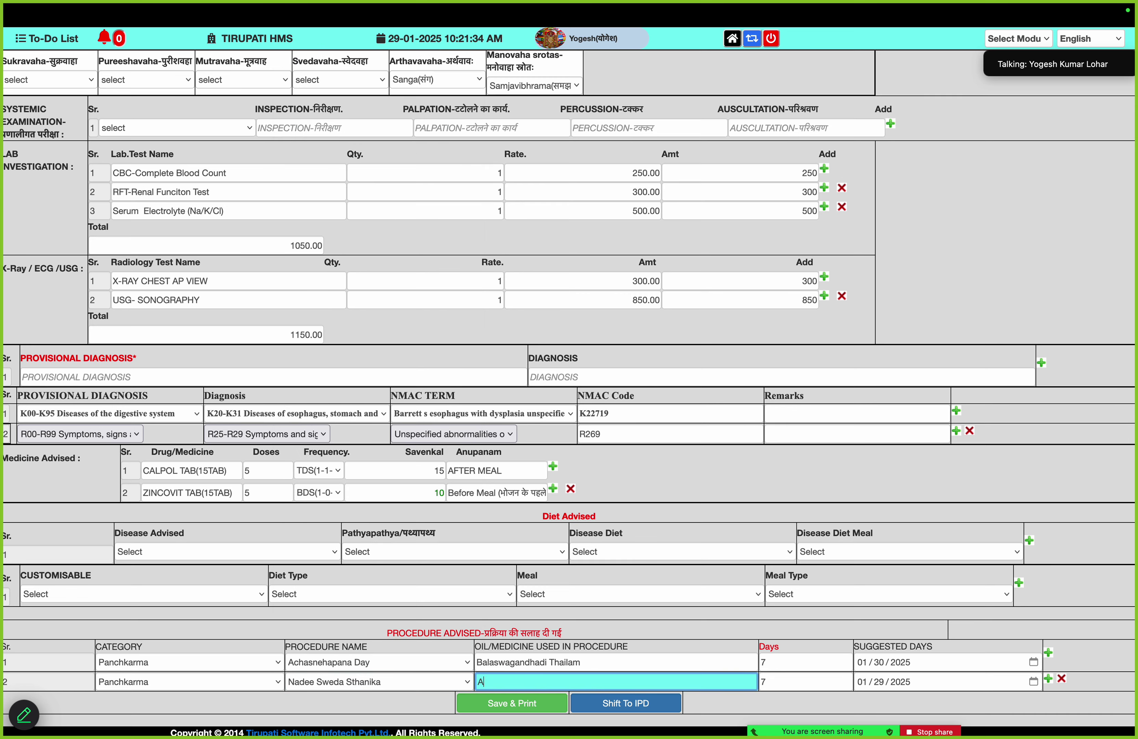
{"action": "scroll", "coordinate": [632, 648], "scroll_direction": "down", "scroll_amount": 3}
{"action": "left_click", "coordinate": [631, 648]}
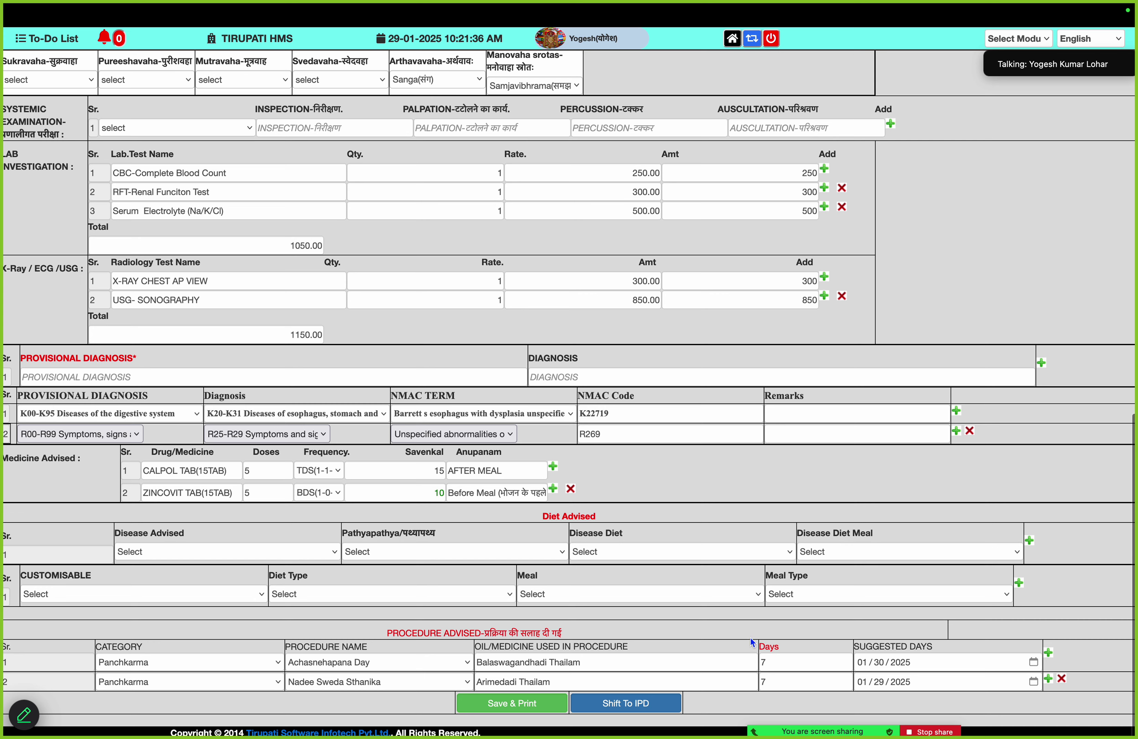
{"action": "left_click", "coordinate": [792, 684]}
{"action": "key", "text": "Caps_Lock"}
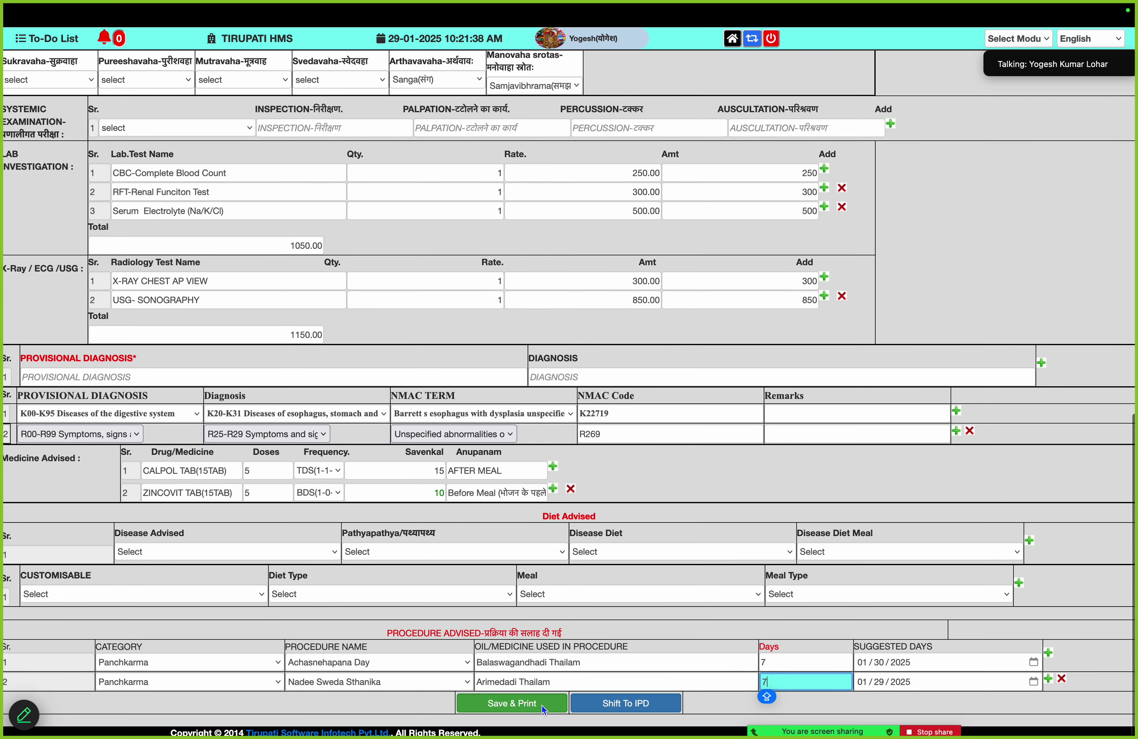
Save & Print the prescription, then scroll the E-Prescription to the signature and back up
{"action": "left_click", "coordinate": [518, 703]}
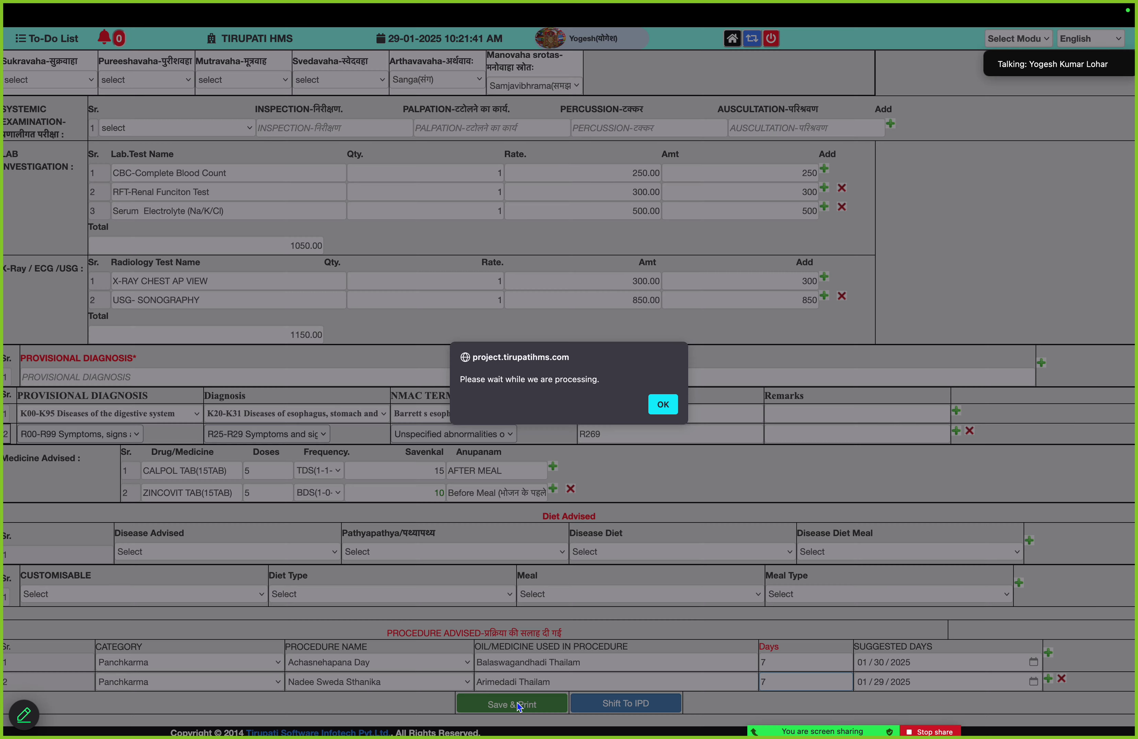
{"action": "left_click", "coordinate": [664, 405]}
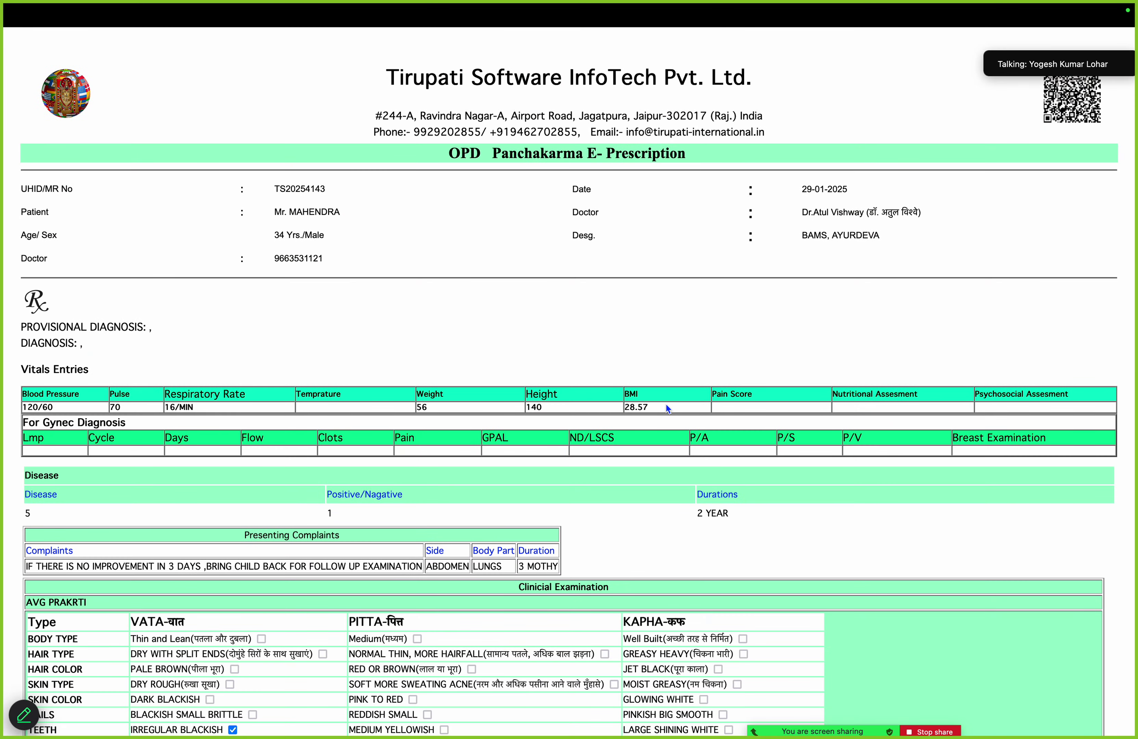
{"action": "scroll", "coordinate": [666, 409], "scroll_direction": "down", "scroll_amount": 5}
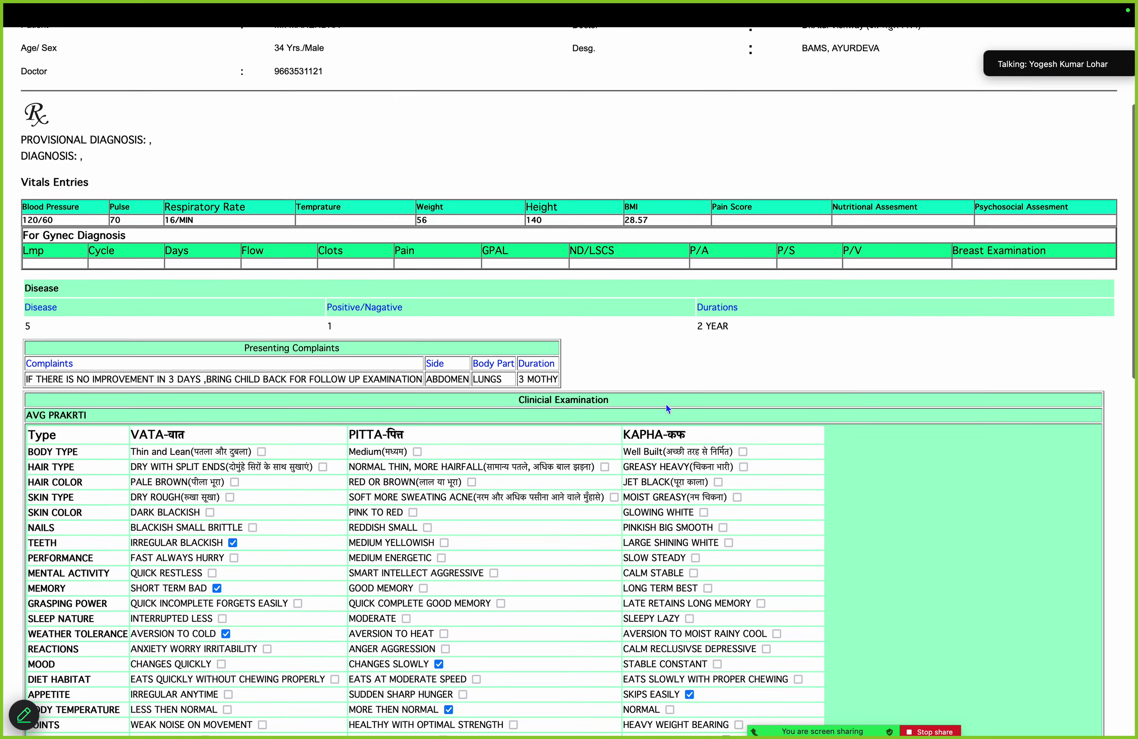
{"action": "scroll", "coordinate": [668, 409], "scroll_direction": "down", "scroll_amount": 10}
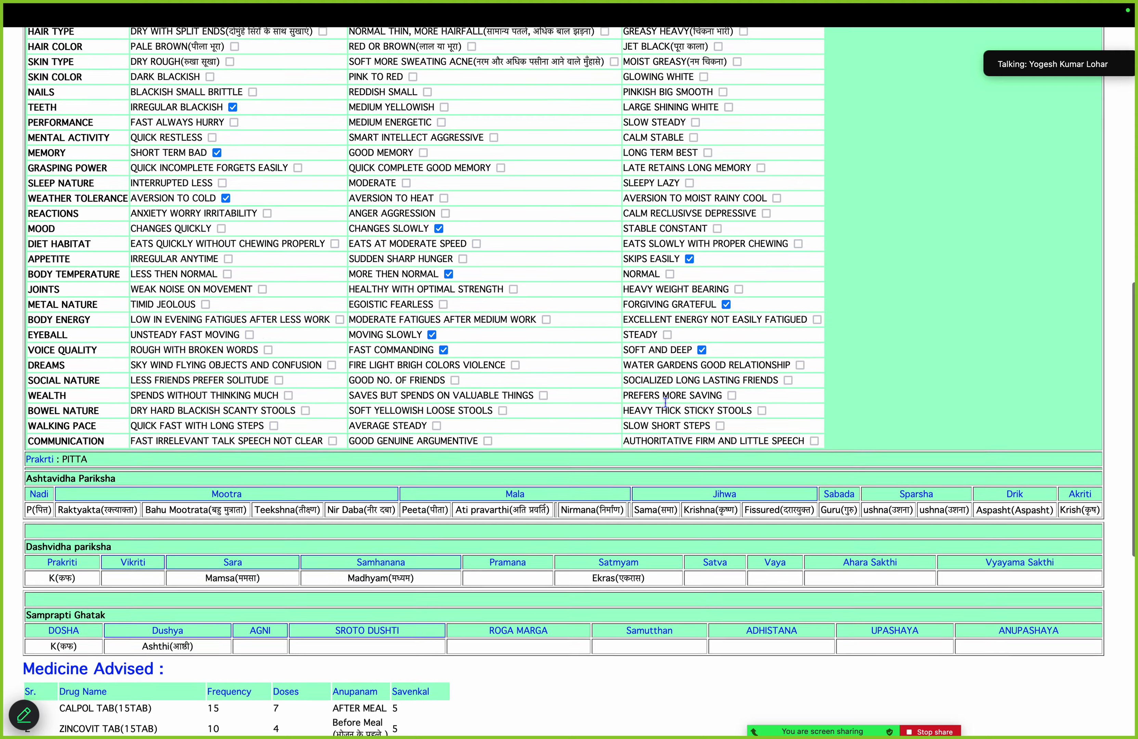
{"action": "scroll", "coordinate": [666, 403], "scroll_direction": "down", "scroll_amount": 7}
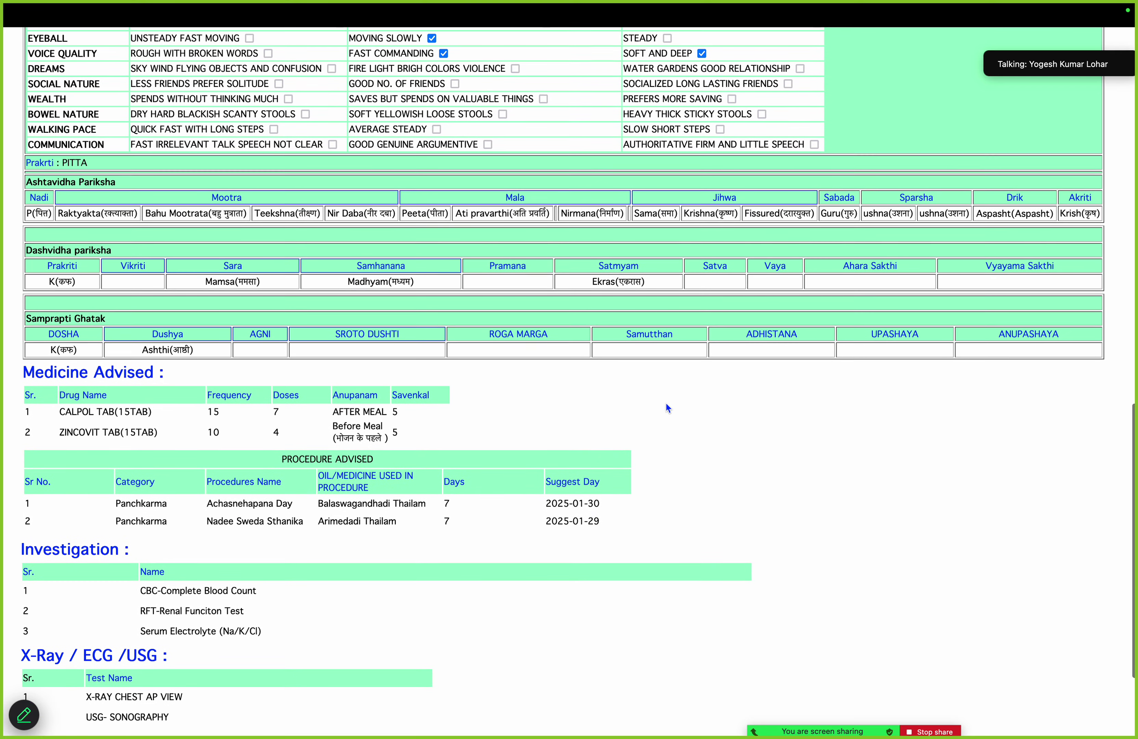
{"action": "scroll", "coordinate": [668, 408], "scroll_direction": "down", "scroll_amount": 2}
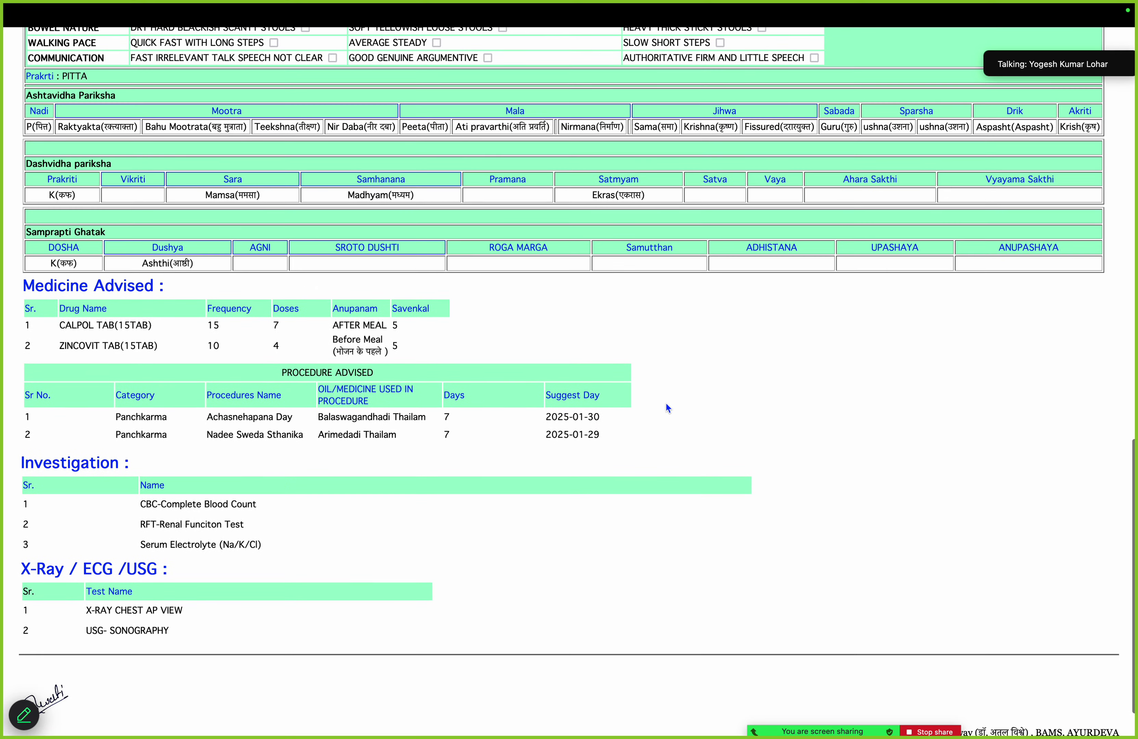
{"action": "scroll", "coordinate": [666, 405], "scroll_direction": "down", "scroll_amount": 2}
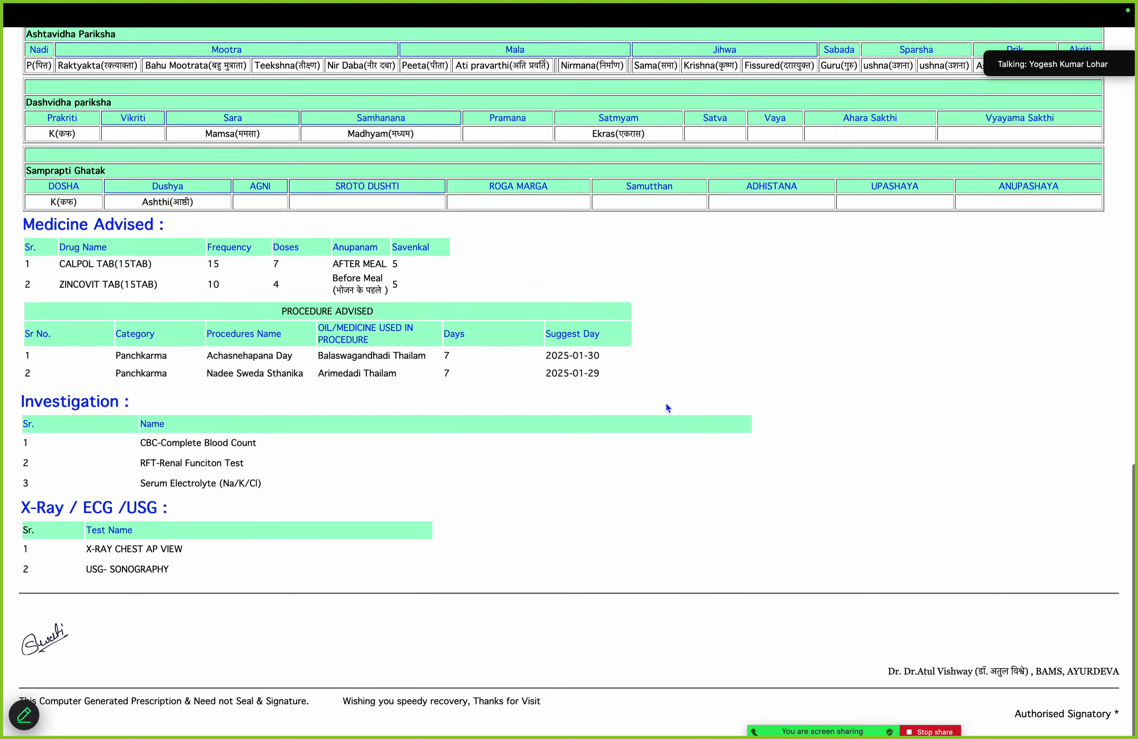
{"action": "scroll", "coordinate": [666, 404], "scroll_direction": "up", "scroll_amount": 14}
{"action": "scroll", "coordinate": [666, 404], "scroll_direction": "up", "scroll_amount": 10}
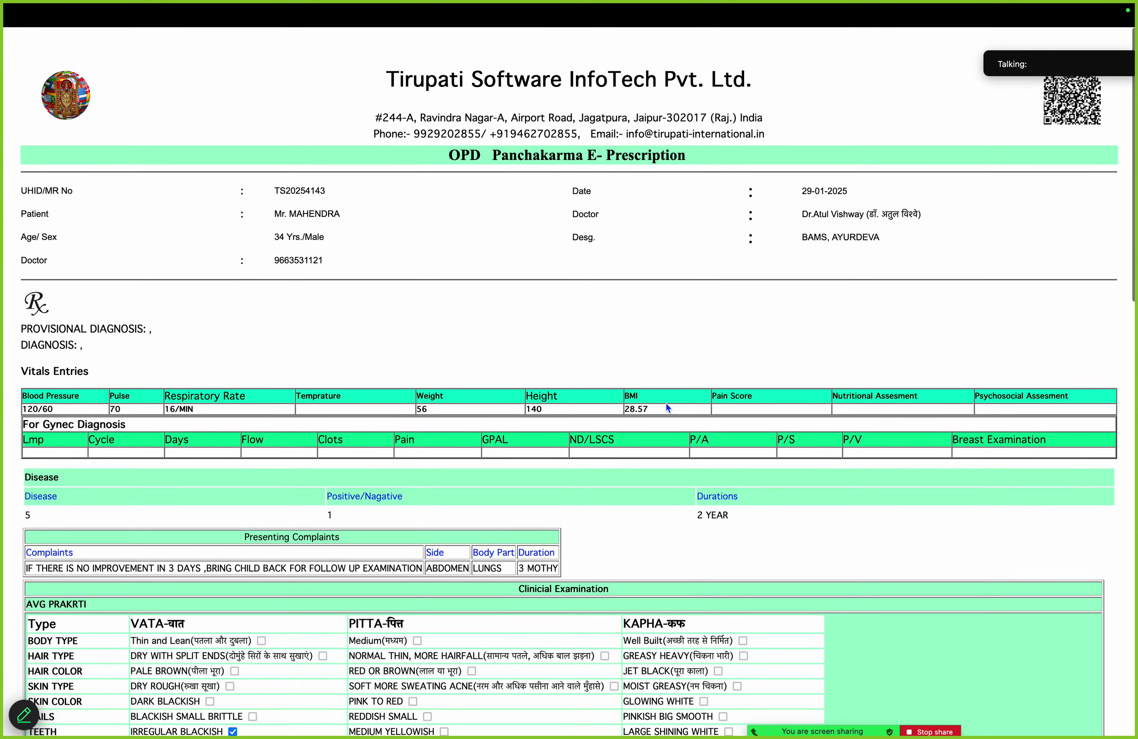
{"action": "mouse_move", "coordinate": [674, 5]}
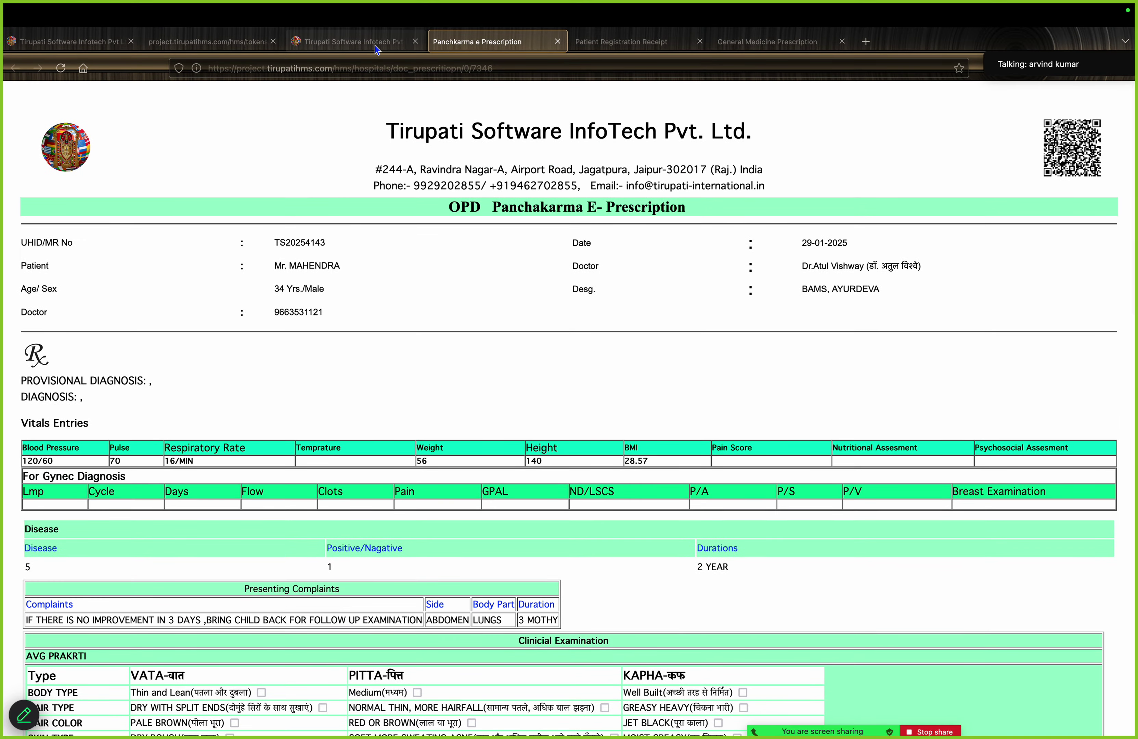
From the dashboard, start OP Billing for the patient, accepting the prescribed items into the bill
{"action": "left_click", "coordinate": [376, 46]}
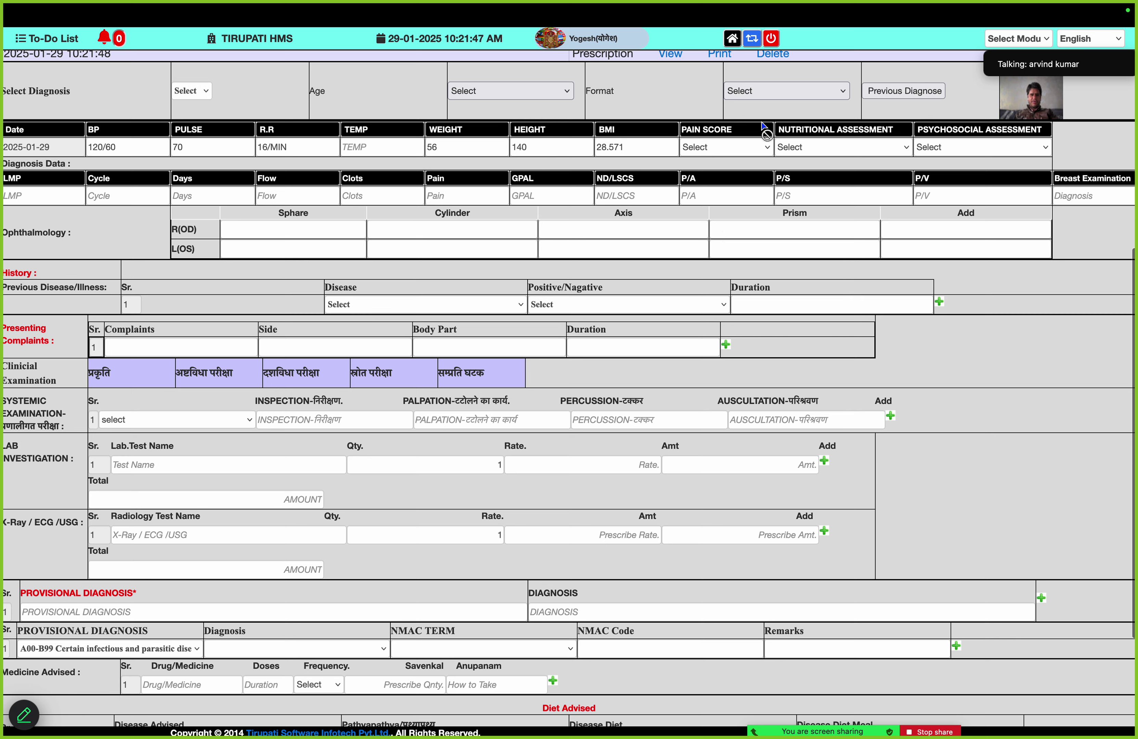
{"action": "left_click", "coordinate": [737, 43]}
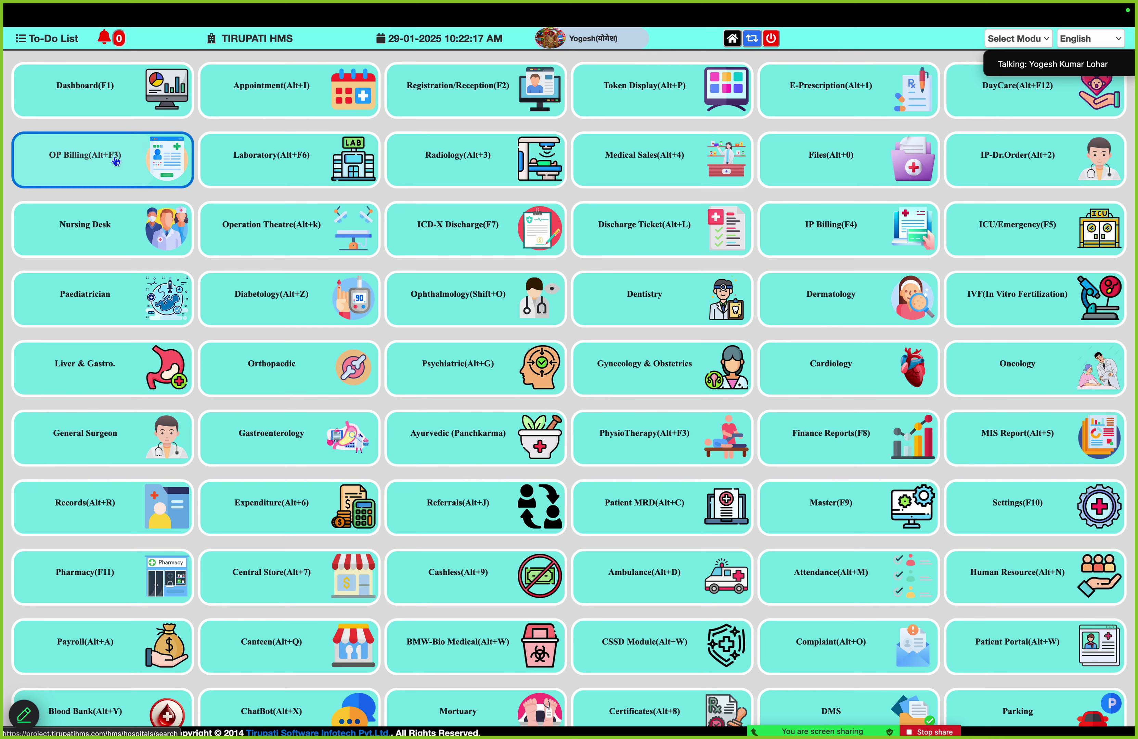
{"action": "left_click", "coordinate": [113, 158]}
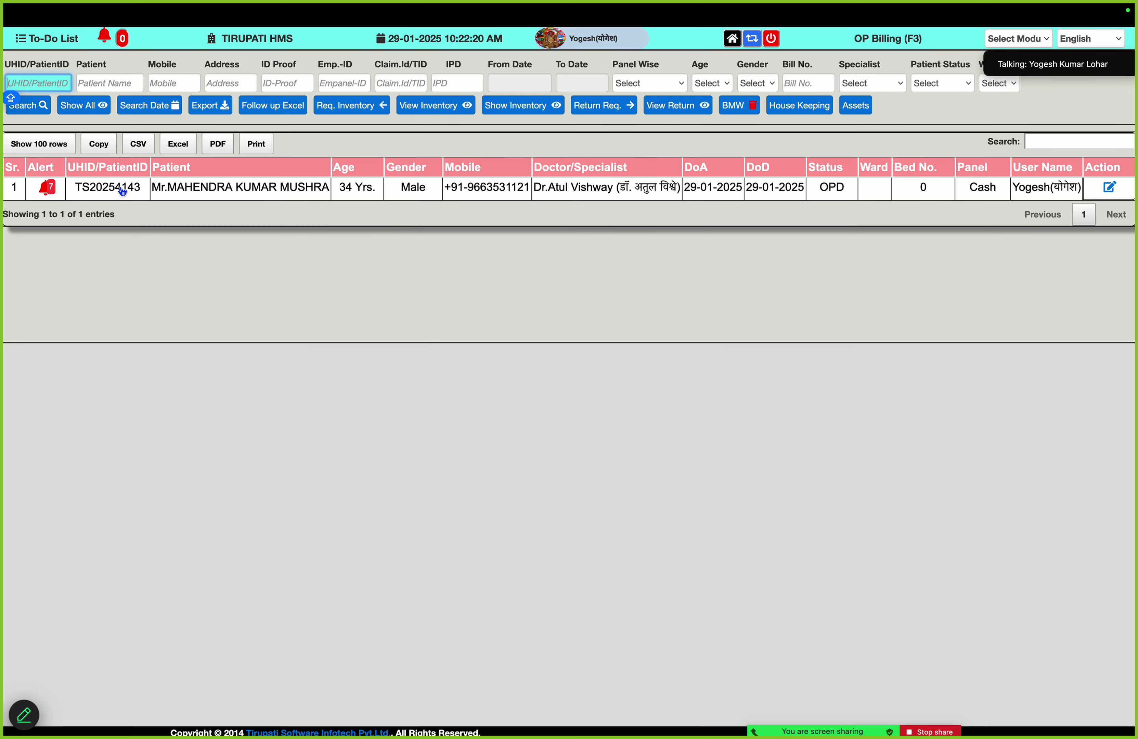
{"action": "left_click", "coordinate": [83, 198]}
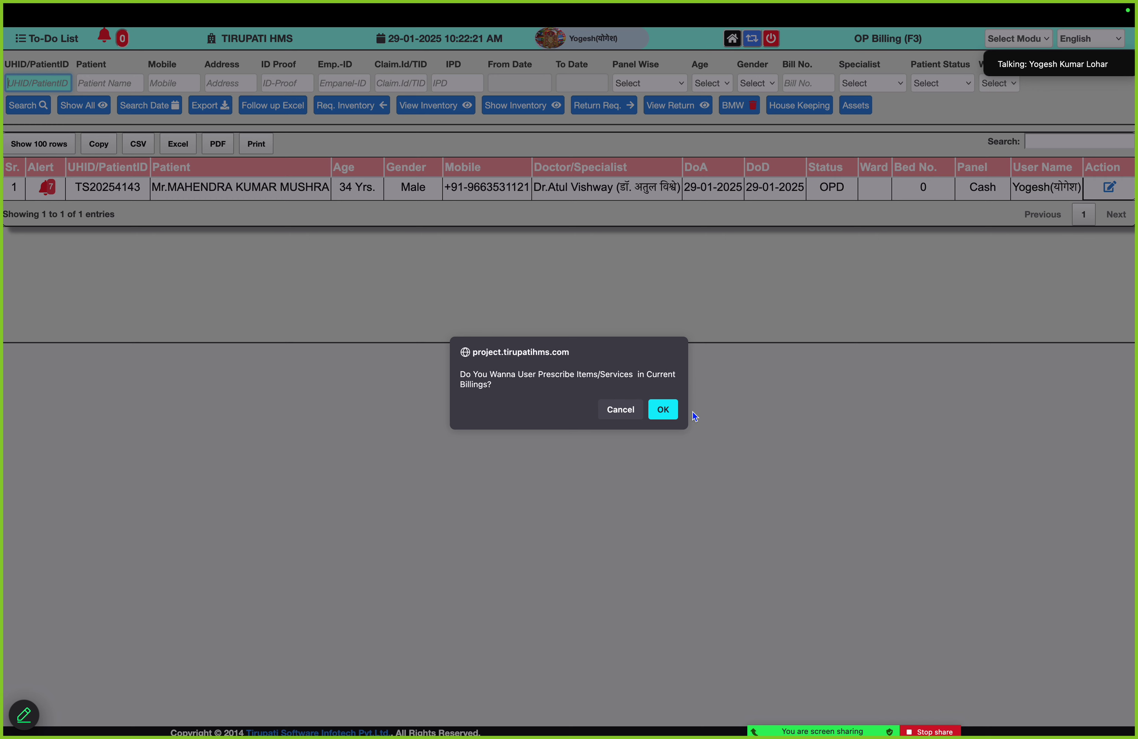
{"action": "left_click", "coordinate": [673, 411]}
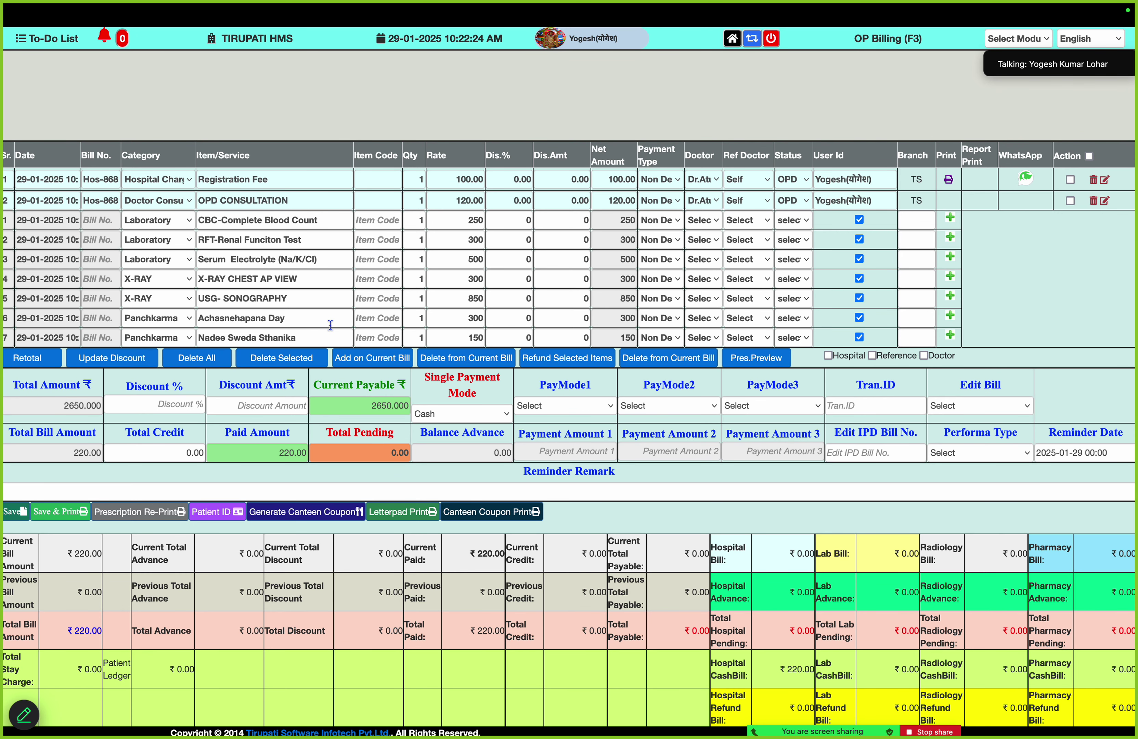
Select the 2650 total amount, then untick and retick the USG- SONOGRAPHY item
{"action": "left_click", "coordinate": [331, 323]}
{"action": "left_click", "coordinate": [329, 343]}
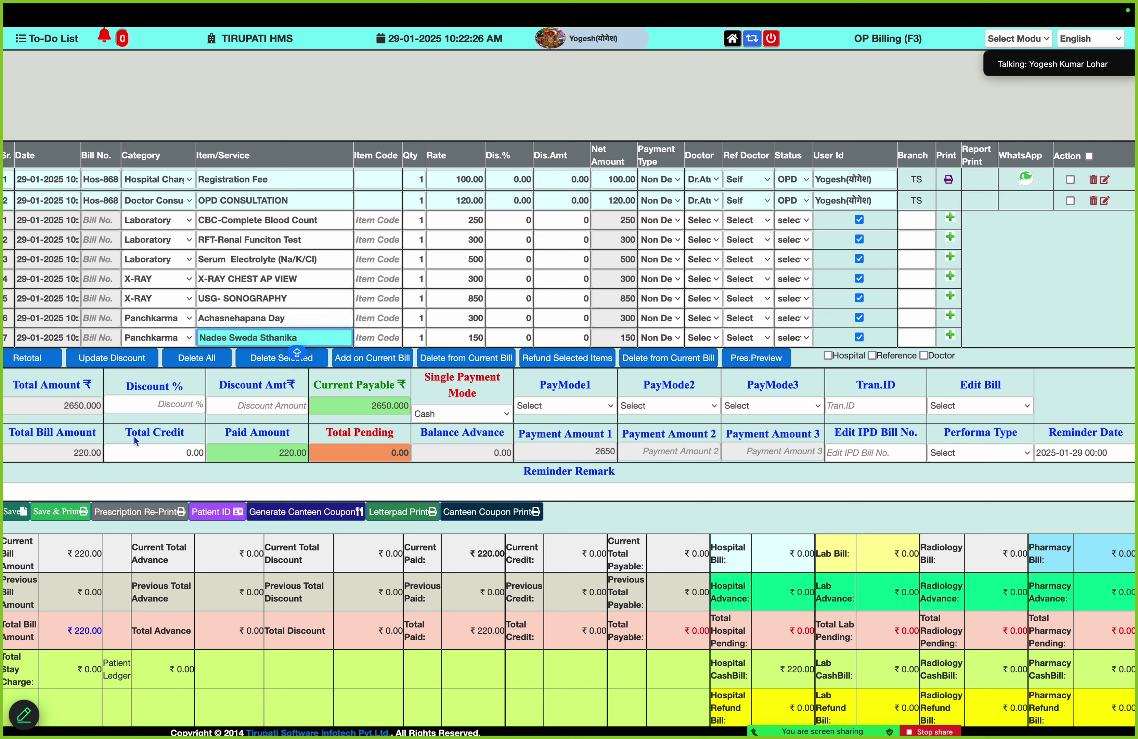
{"action": "left_click", "coordinate": [66, 407]}
{"action": "left_click_drag", "start_coordinate": [66, 408], "coordinate": [96, 408]}
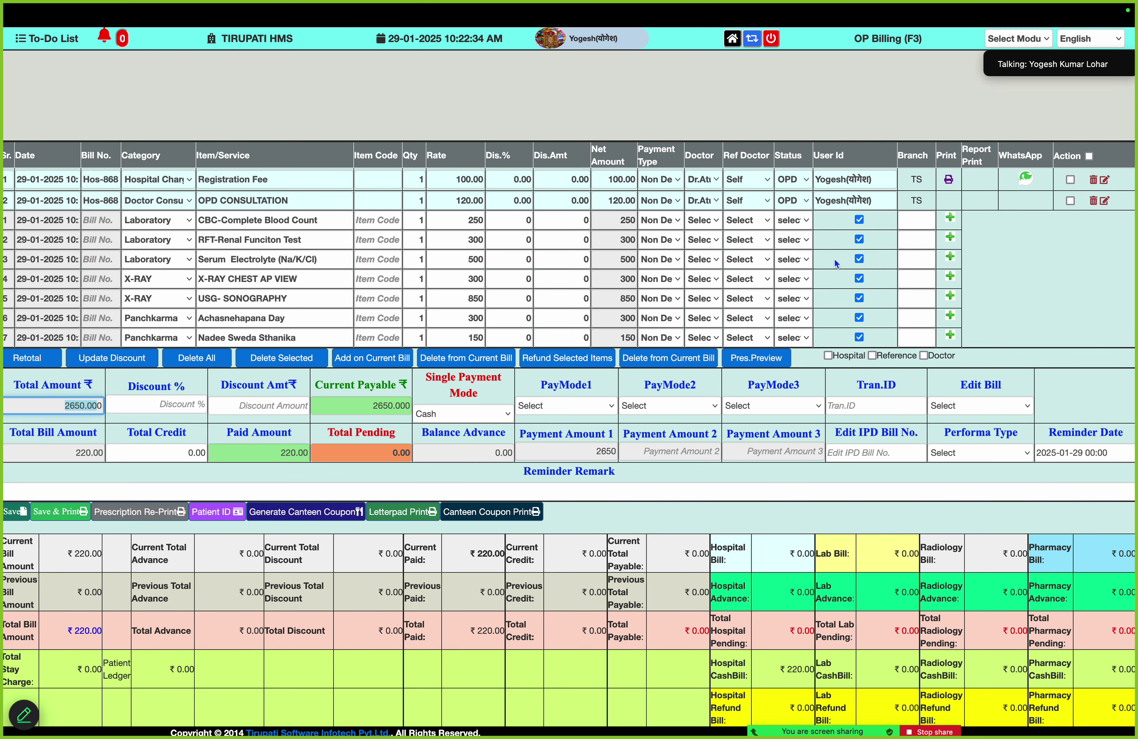
{"action": "left_click", "coordinate": [859, 299]}
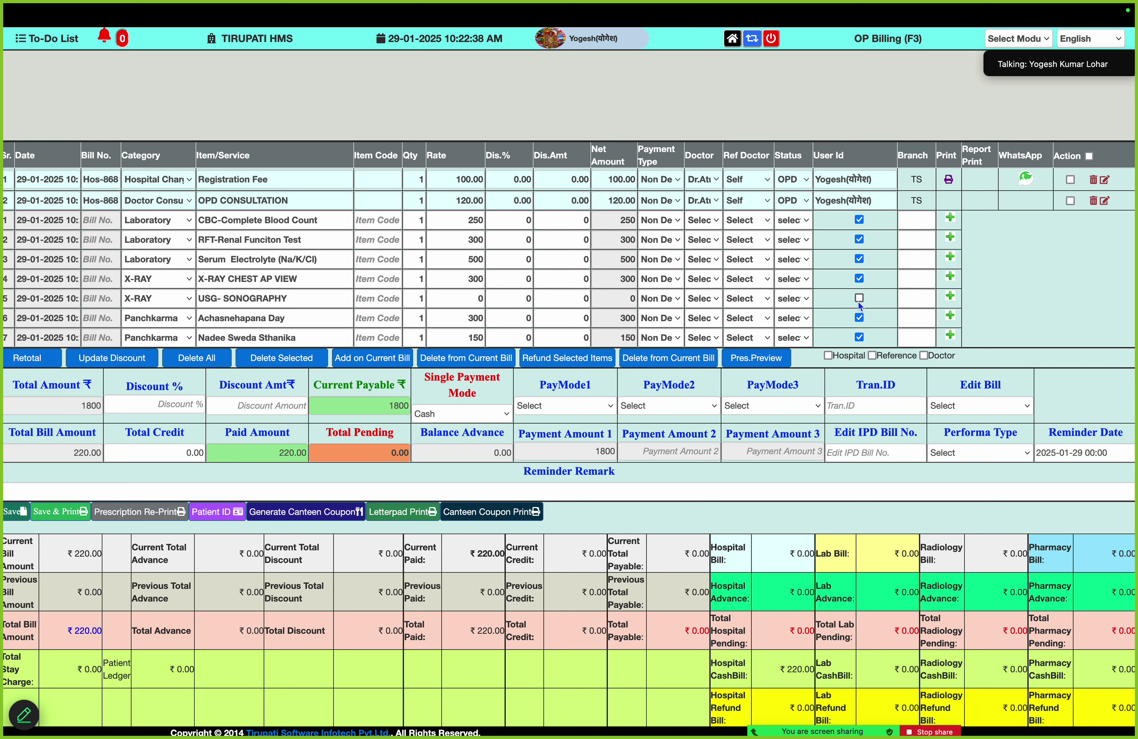
{"action": "left_click", "coordinate": [859, 298]}
Enter a 50 discount and clear the single payment mode
{"action": "left_click", "coordinate": [283, 404]}
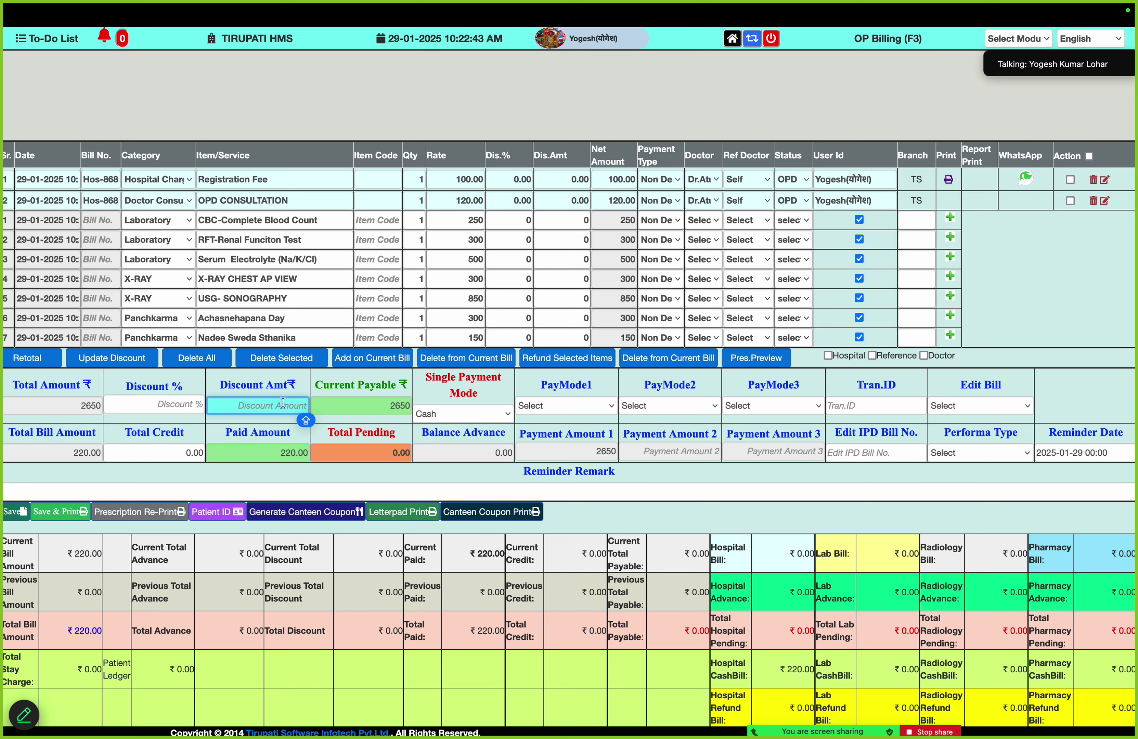
{"action": "type", "text": "50"}
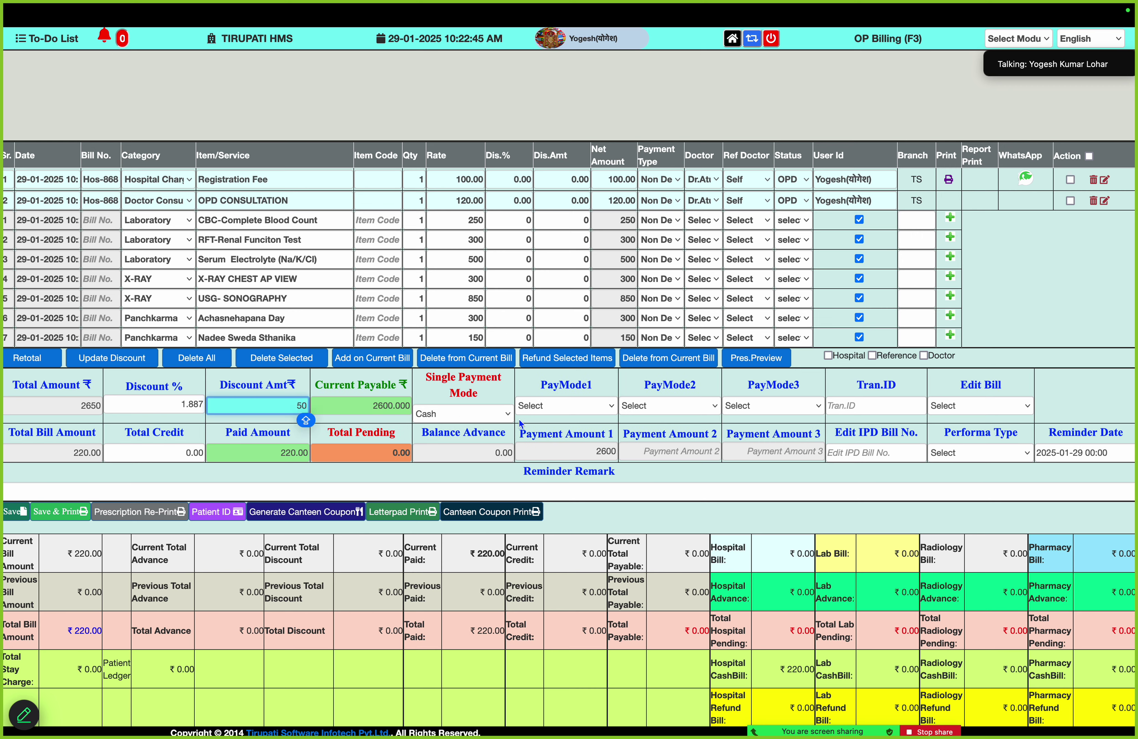
{"action": "left_click", "coordinate": [495, 418]}
{"action": "left_click", "coordinate": [475, 403]}
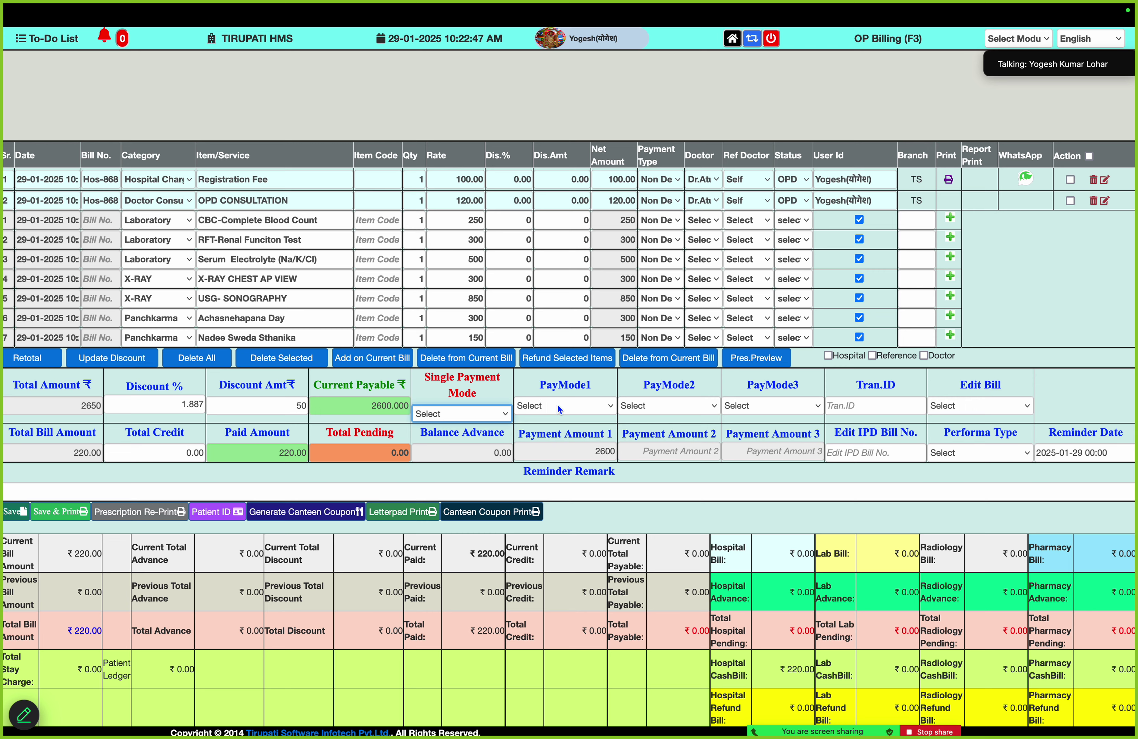
Set PayMode1 to Cash with amount 1000
{"action": "left_click", "coordinate": [560, 409]}
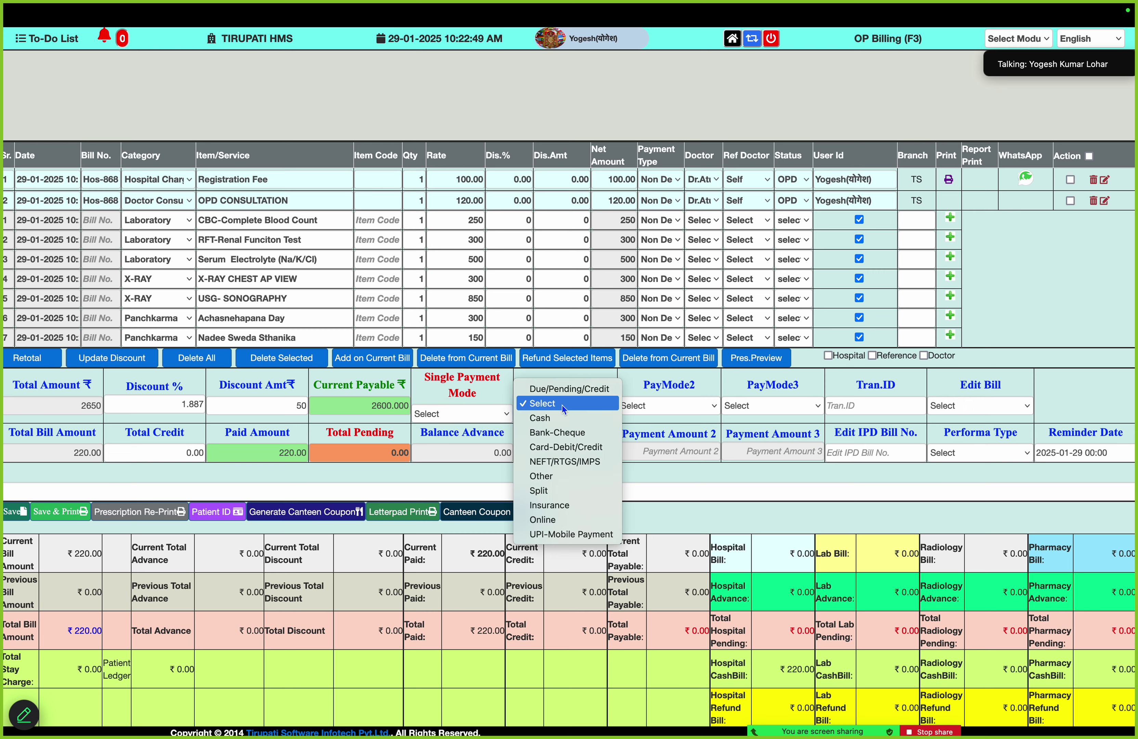
{"action": "left_click", "coordinate": [566, 432]}
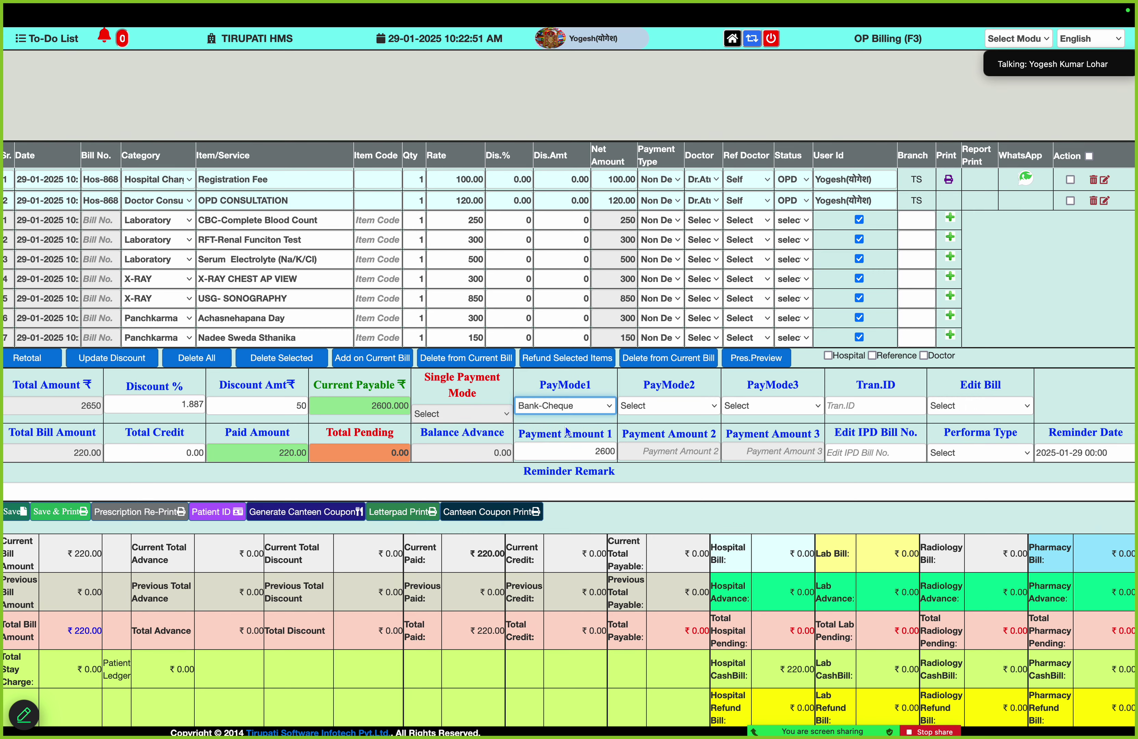
{"action": "left_click", "coordinate": [562, 407]}
{"action": "left_click", "coordinate": [552, 389]}
{"action": "double_click", "coordinate": [583, 451]}
{"action": "type", "text": "100"}
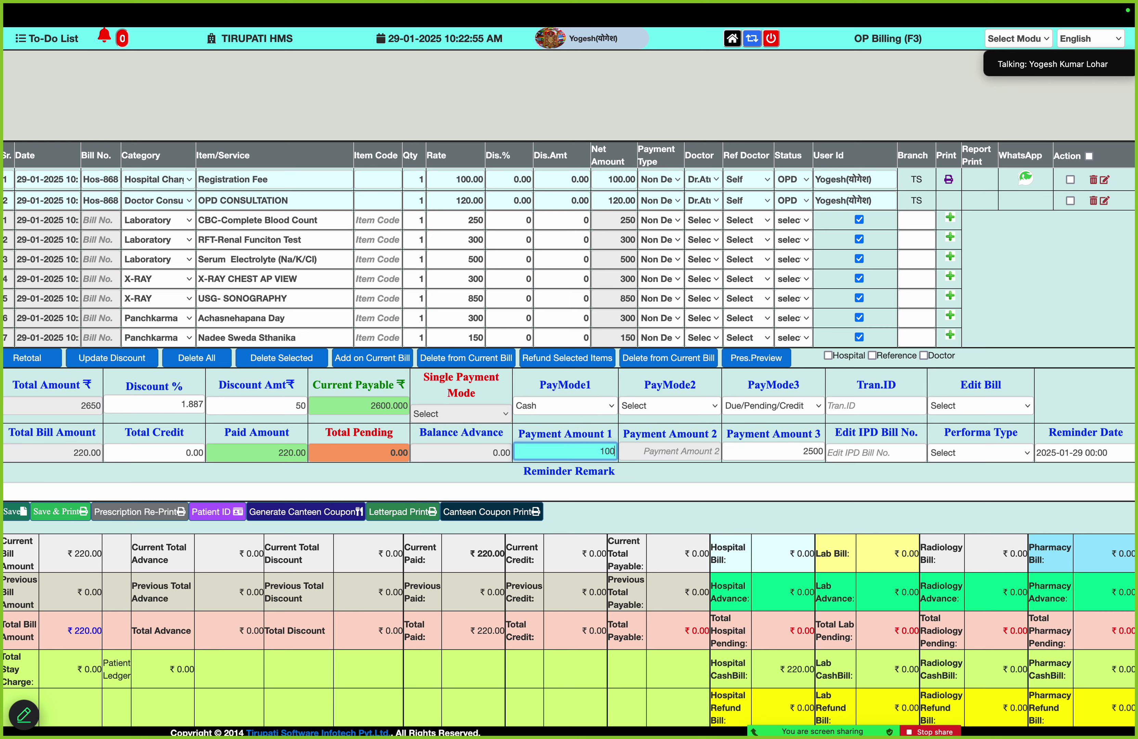
{"action": "type", "text": "0"}
Set PayMode2 to UPI-Mobile Payment 1000, leaving PayMode3 as Due/Pending/Credit 600
{"action": "left_click", "coordinate": [694, 405]}
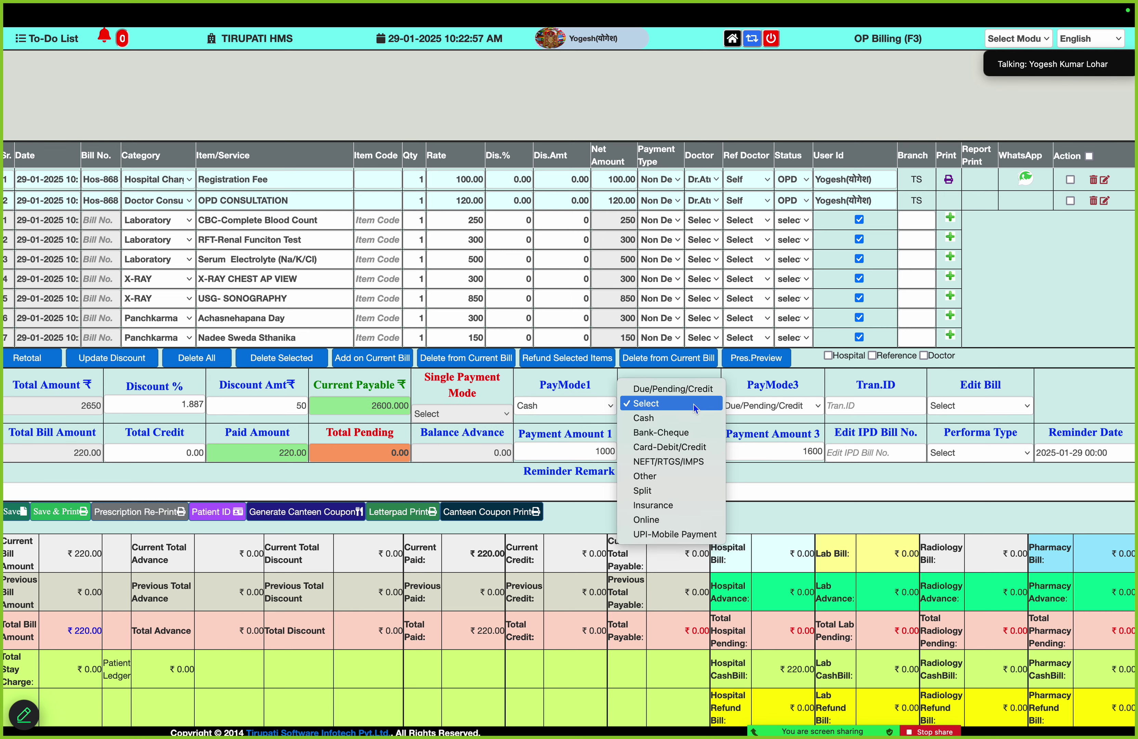
{"action": "left_click", "coordinate": [676, 534]}
{"action": "left_click", "coordinate": [684, 456]}
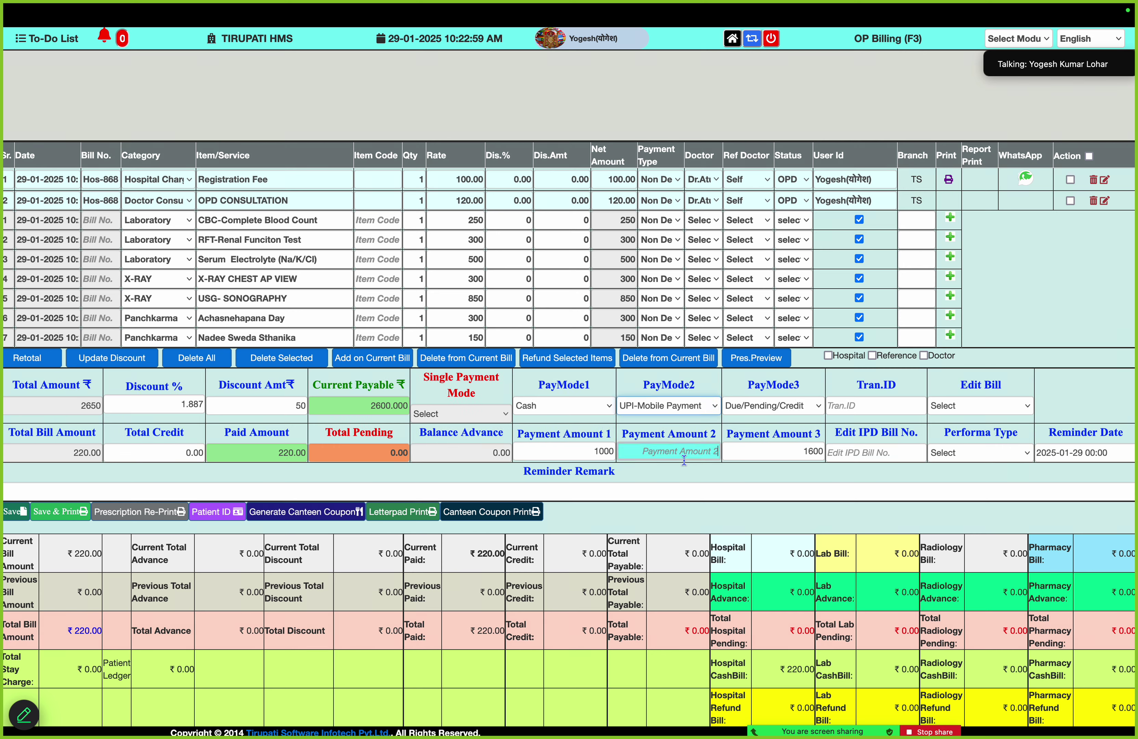
{"action": "type", "text": "1000"}
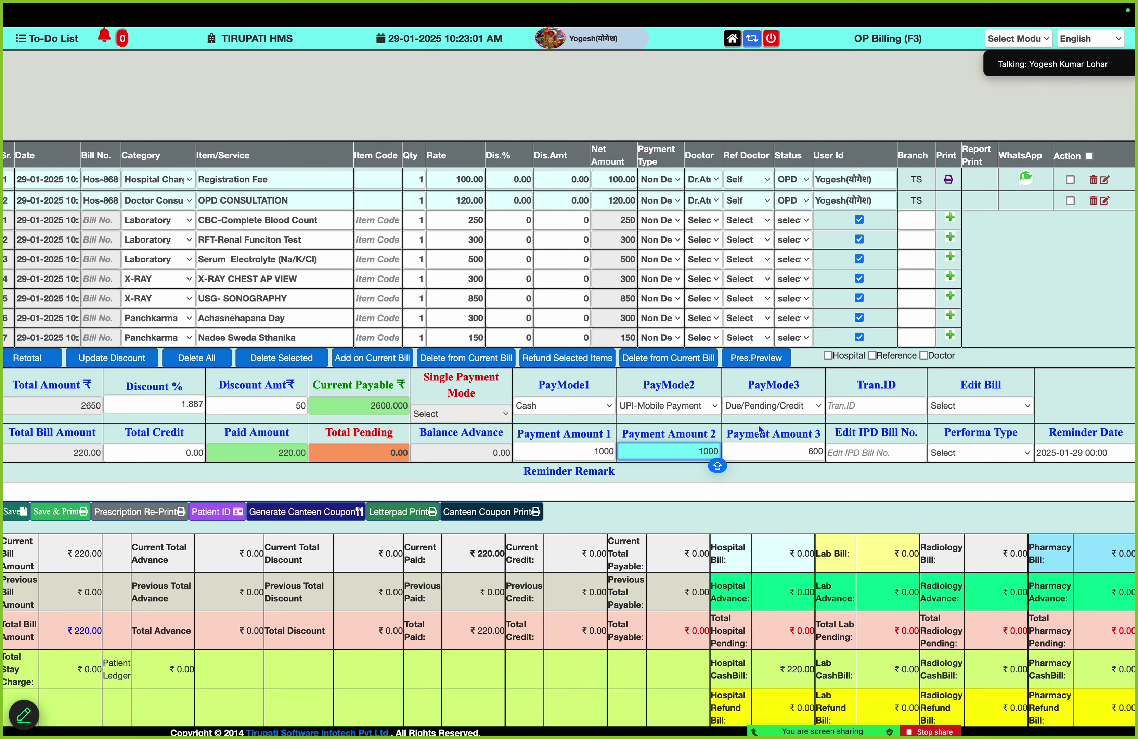
{"action": "left_click", "coordinate": [772, 409]}
{"action": "left_click", "coordinate": [773, 409]}
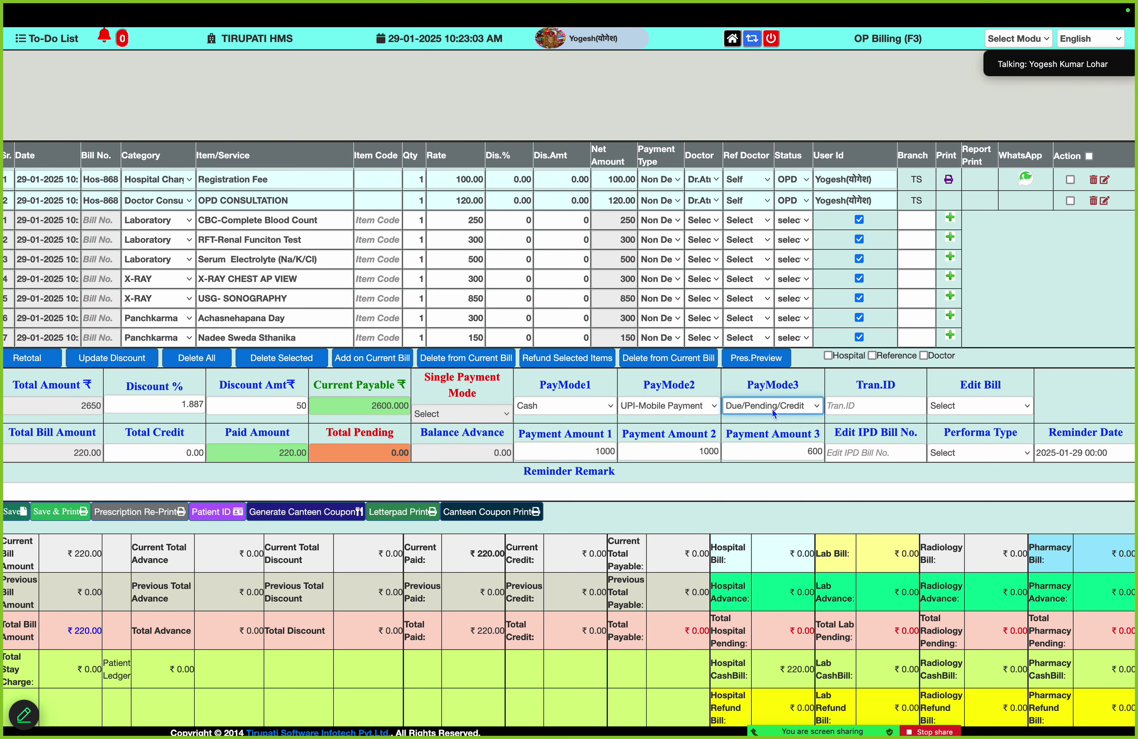
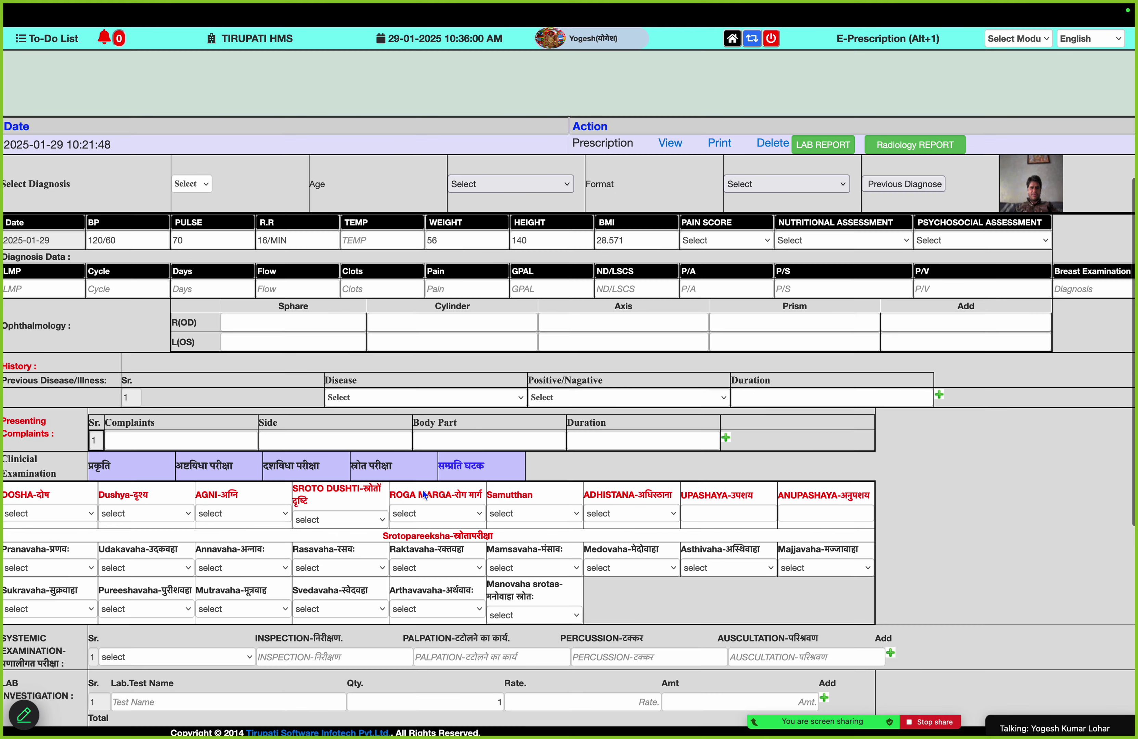
{"action": "scroll", "coordinate": [423, 490], "scroll_direction": "down", "scroll_amount": 2}
{"action": "scroll", "coordinate": [421, 489], "scroll_direction": "down", "scroll_amount": 1}
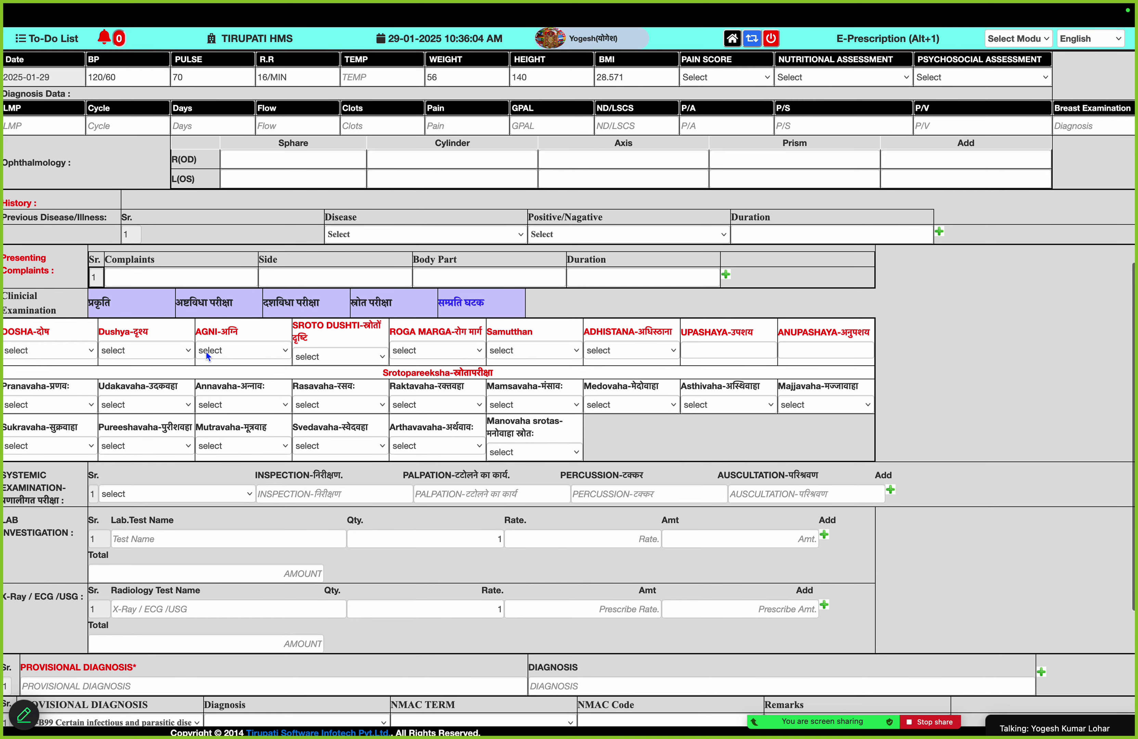
{"action": "left_click", "coordinate": [435, 353]}
{"action": "left_click", "coordinate": [531, 354]}
{"action": "left_click", "coordinate": [541, 354]}
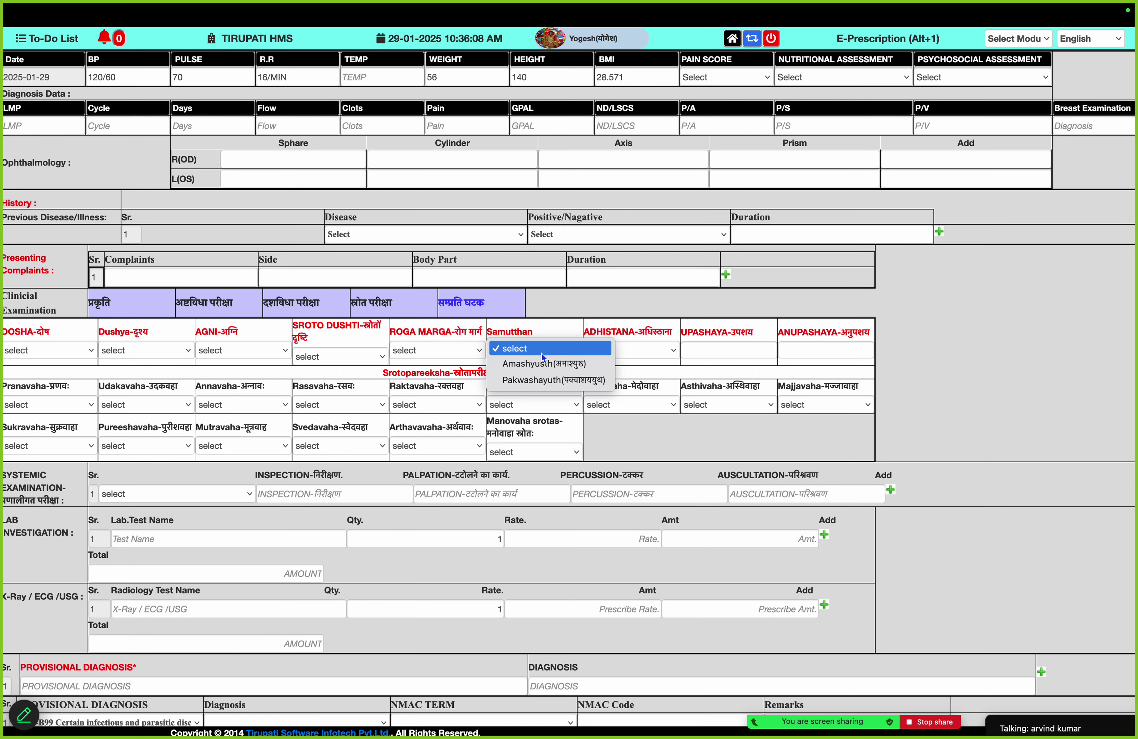
{"action": "left_click", "coordinate": [541, 353]}
{"action": "left_click", "coordinate": [669, 350]}
{"action": "left_click", "coordinate": [669, 350]}
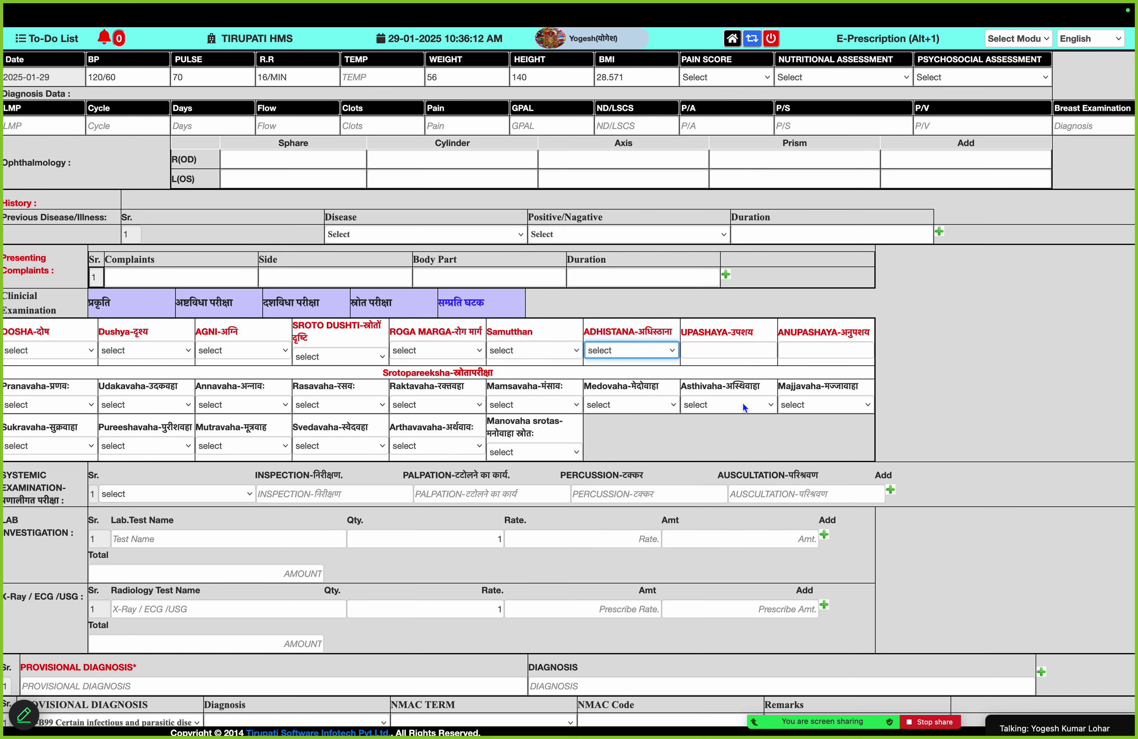
{"action": "double_click", "coordinate": [473, 373]}
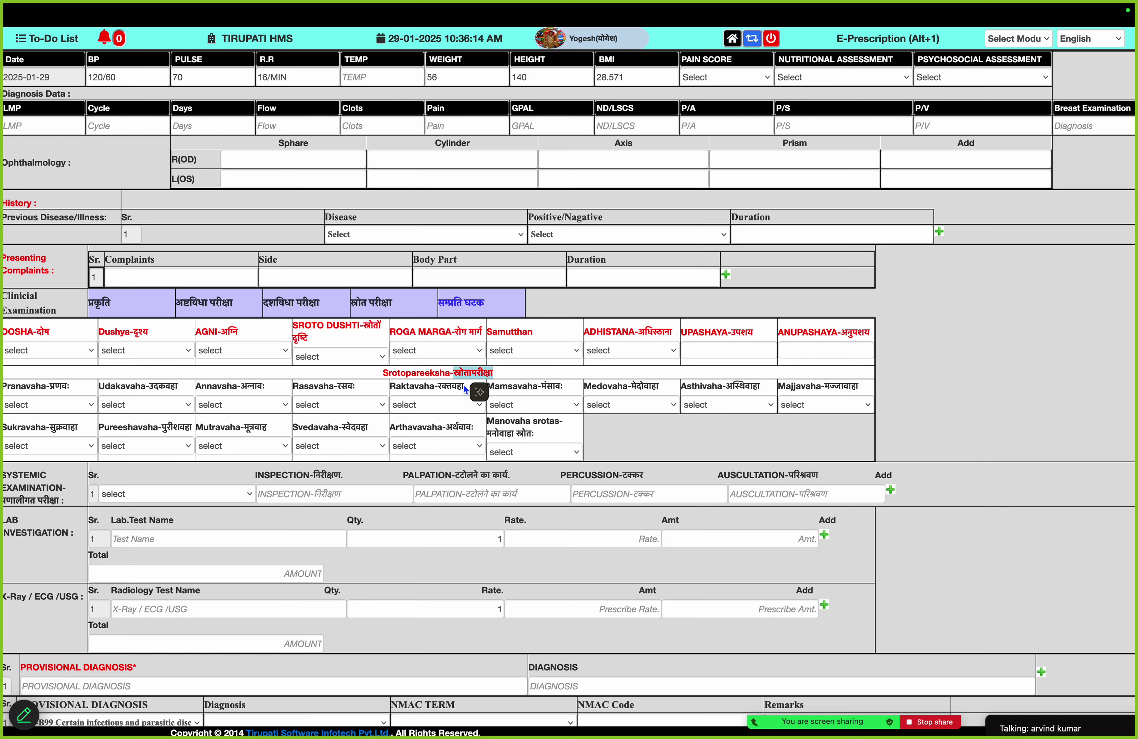
{"action": "left_click", "coordinate": [620, 446]}
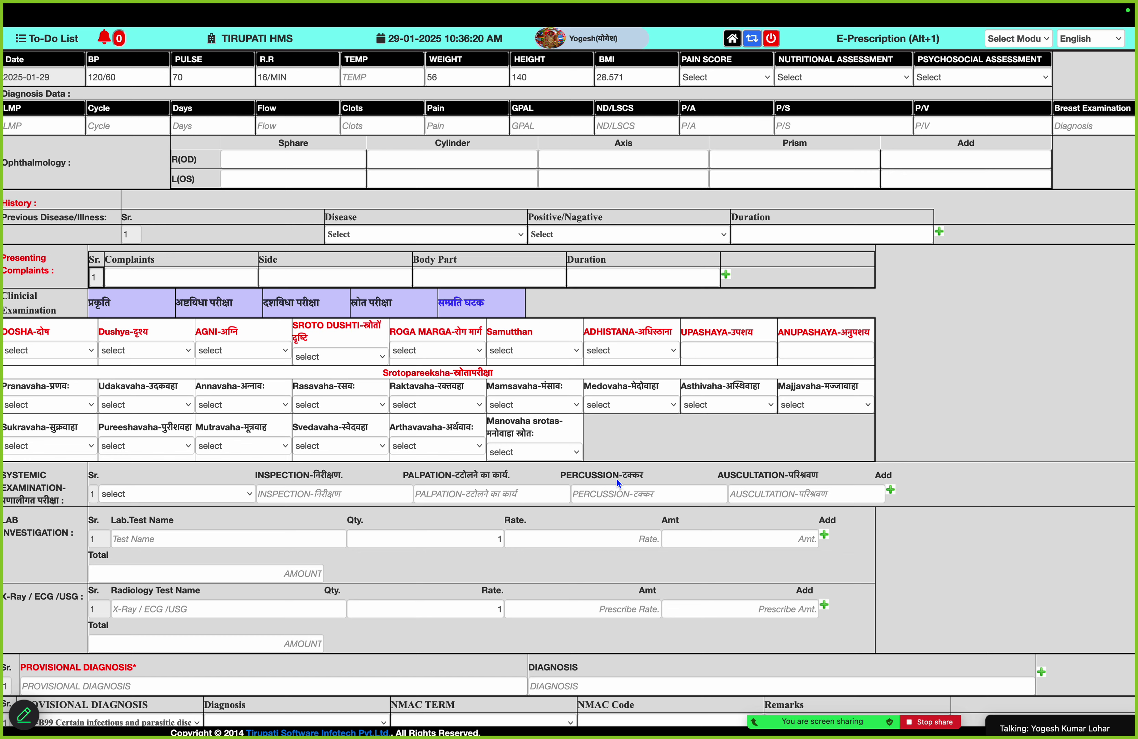
{"action": "mouse_move", "coordinate": [813, 706]}
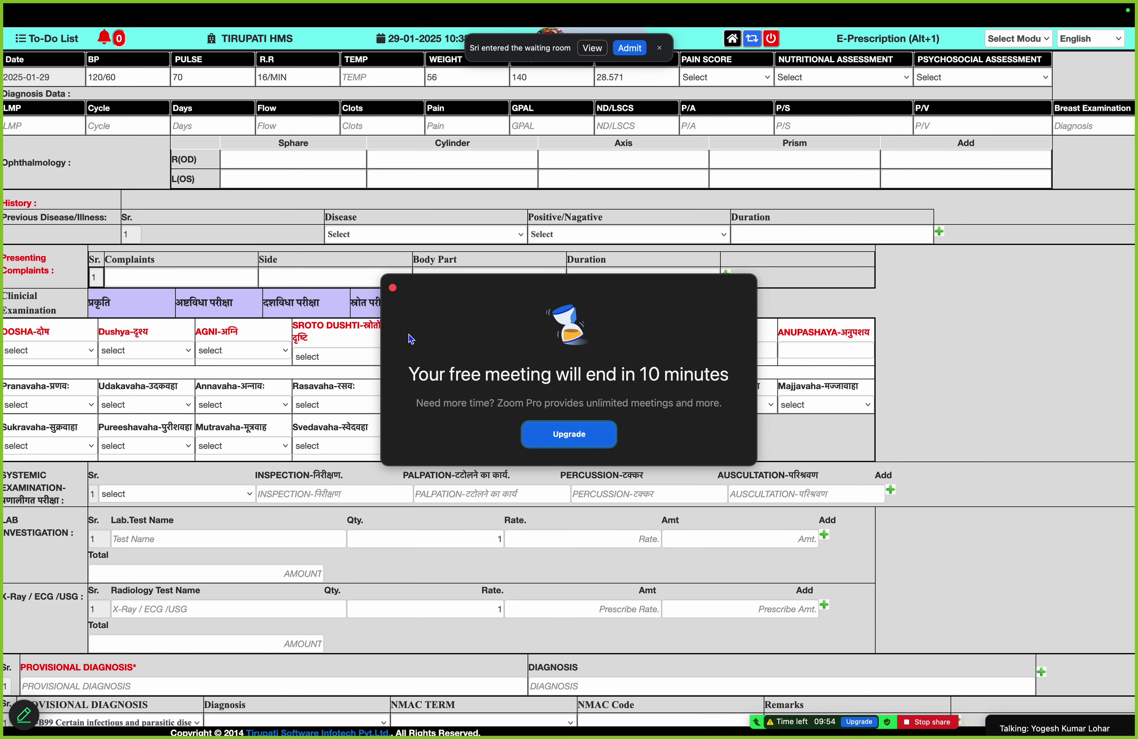
{"action": "left_click", "coordinate": [632, 48]}
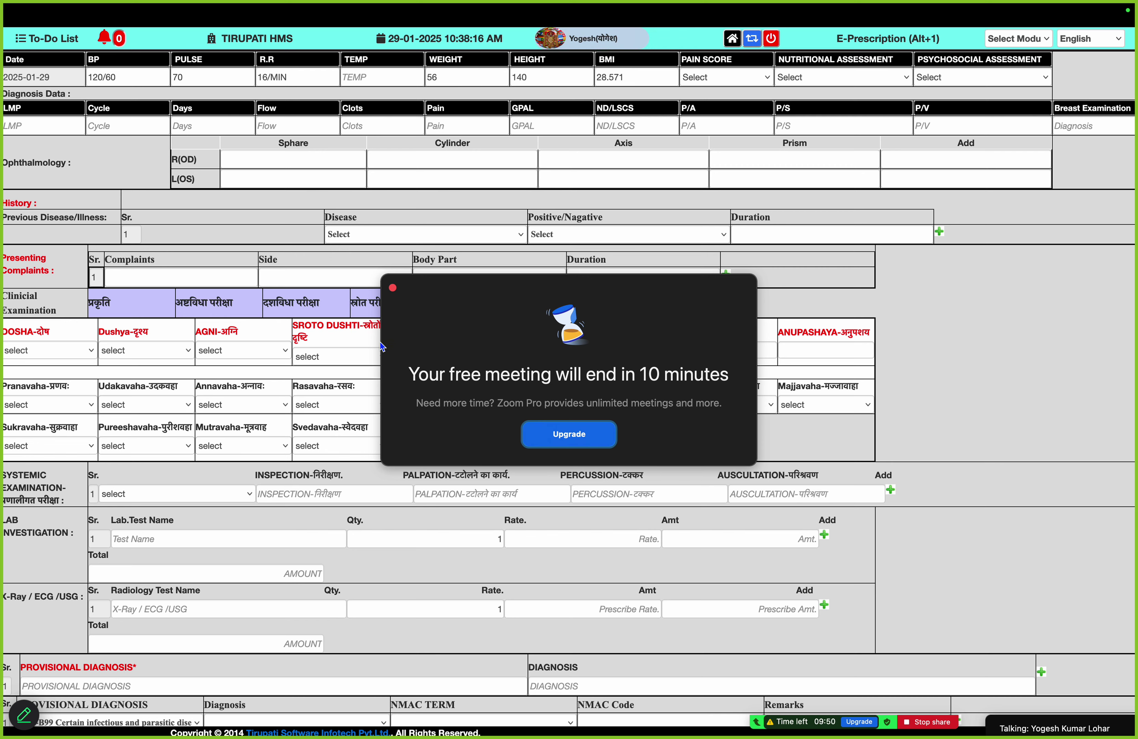
{"action": "left_click", "coordinate": [392, 289]}
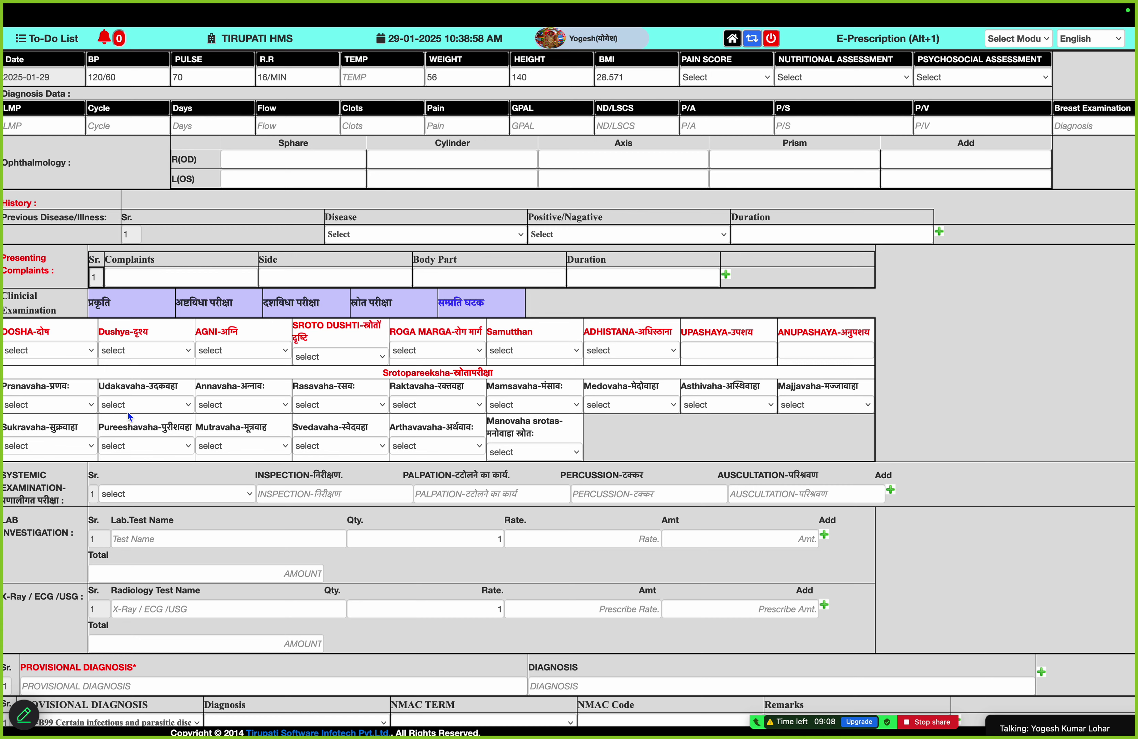
Choose 'ONLY LIQUIDS, ORALLY' from the complaint suggestions and add four blank complaint rows below
{"action": "left_click", "coordinate": [225, 276]}
{"action": "type", "text": "A"}
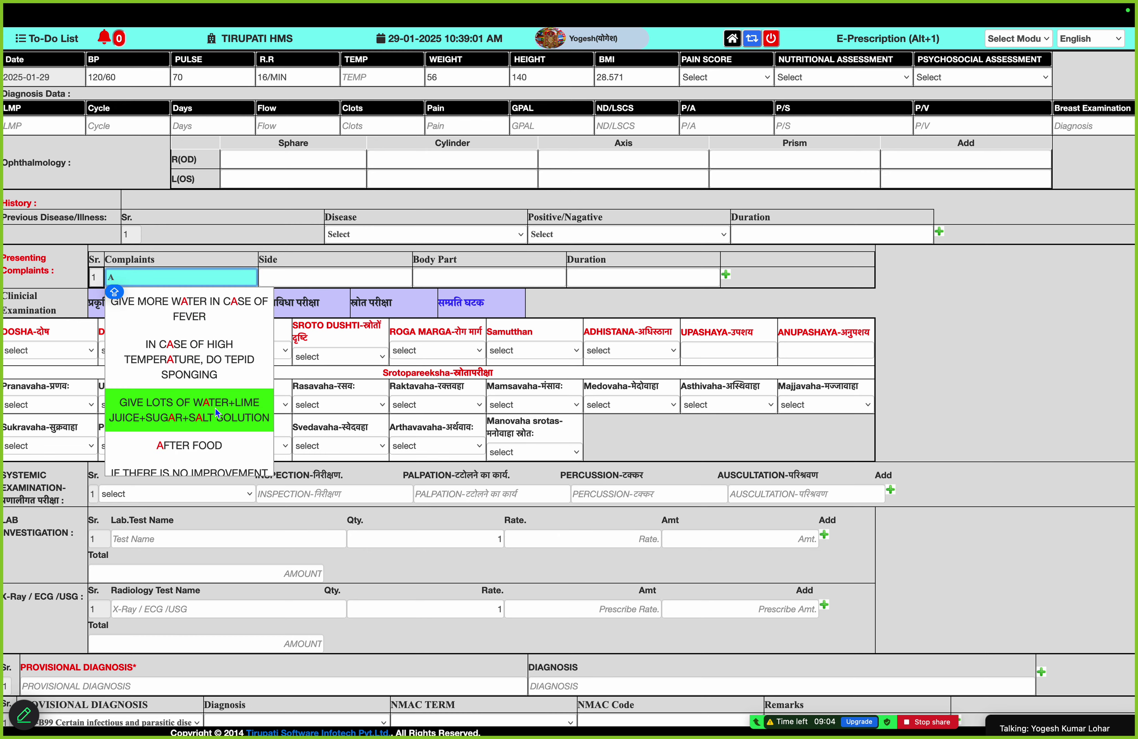
{"action": "scroll", "coordinate": [215, 408], "scroll_direction": "down", "scroll_amount": 3}
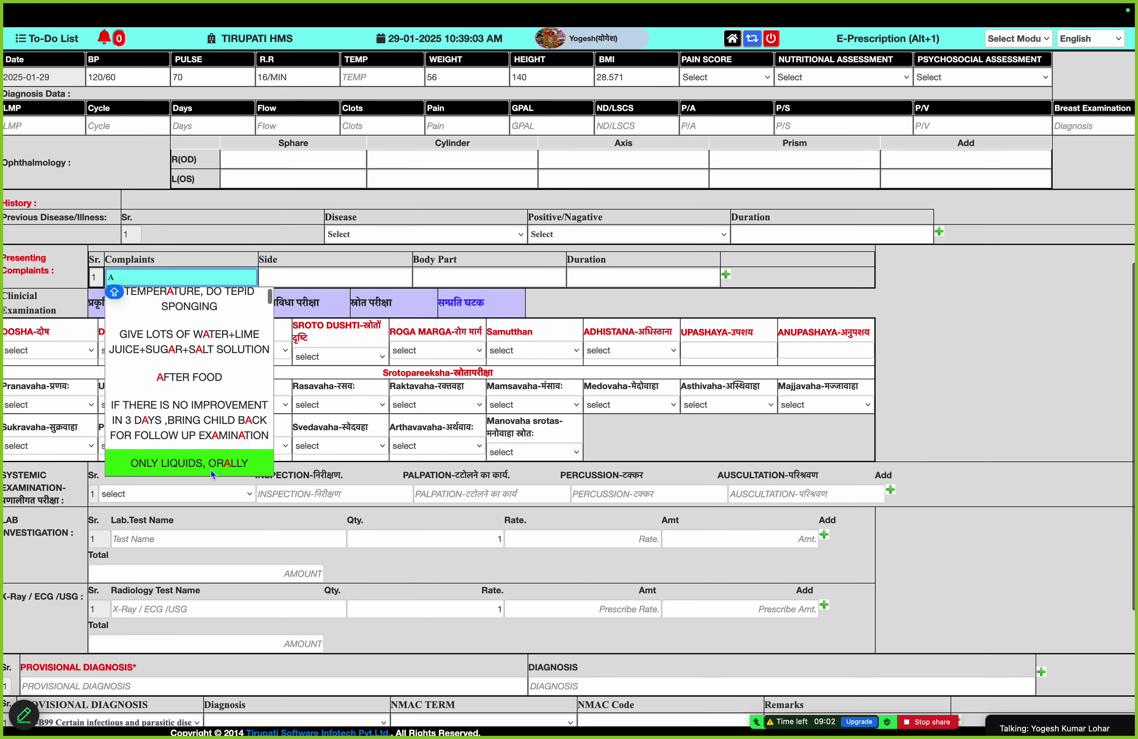
{"action": "left_click", "coordinate": [211, 470]}
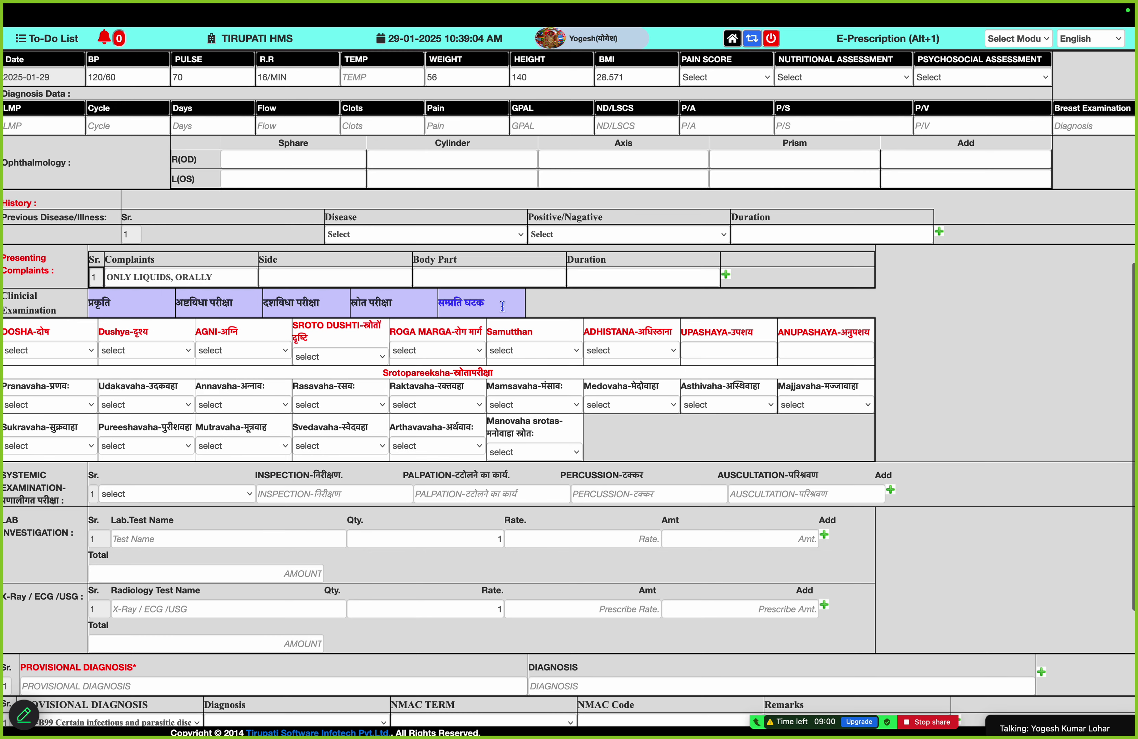
{"action": "left_click", "coordinate": [726, 274]}
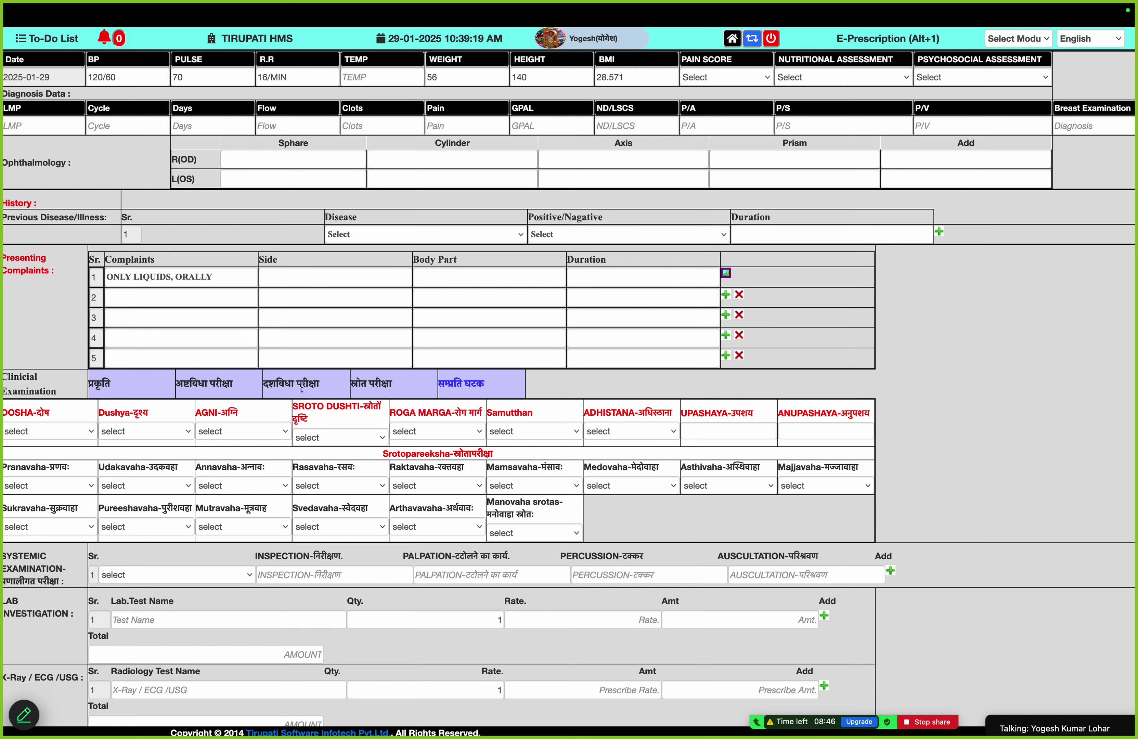
{"action": "scroll", "coordinate": [300, 369], "scroll_direction": "up", "scroll_amount": 10}
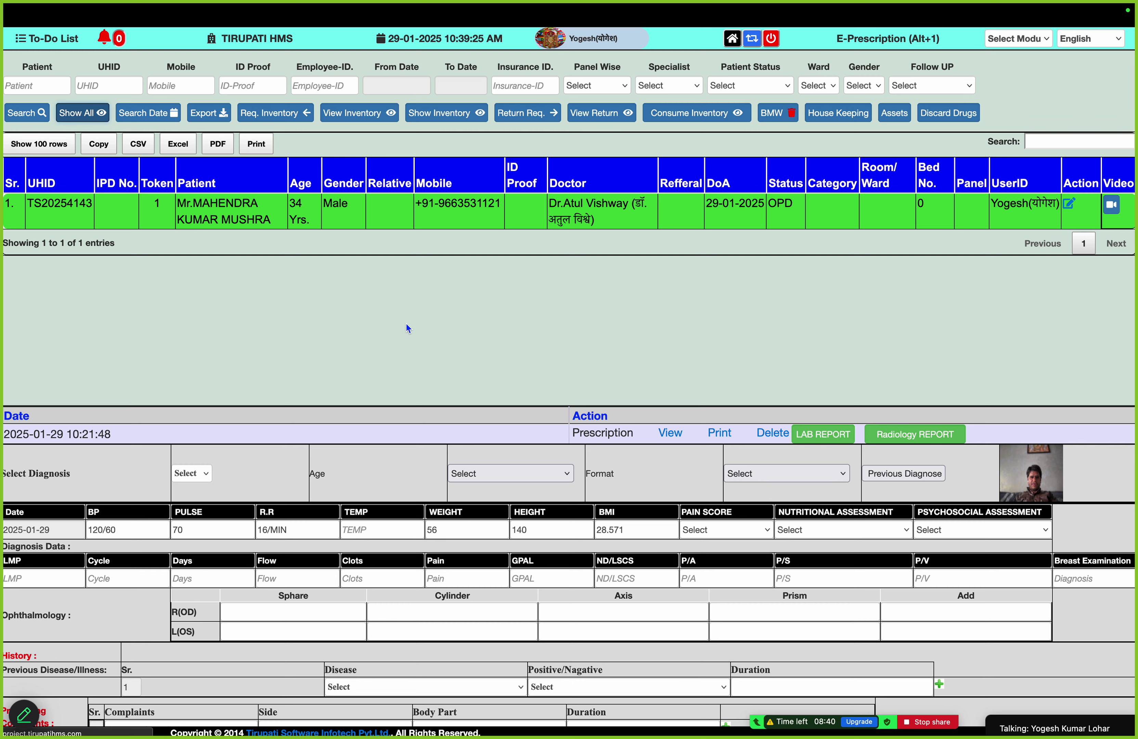
Close the Therapy Coupon, Radiology Report, receipt, prescription and duplicate E-Prescription tabs
{"action": "mouse_move", "coordinate": [154, 1]}
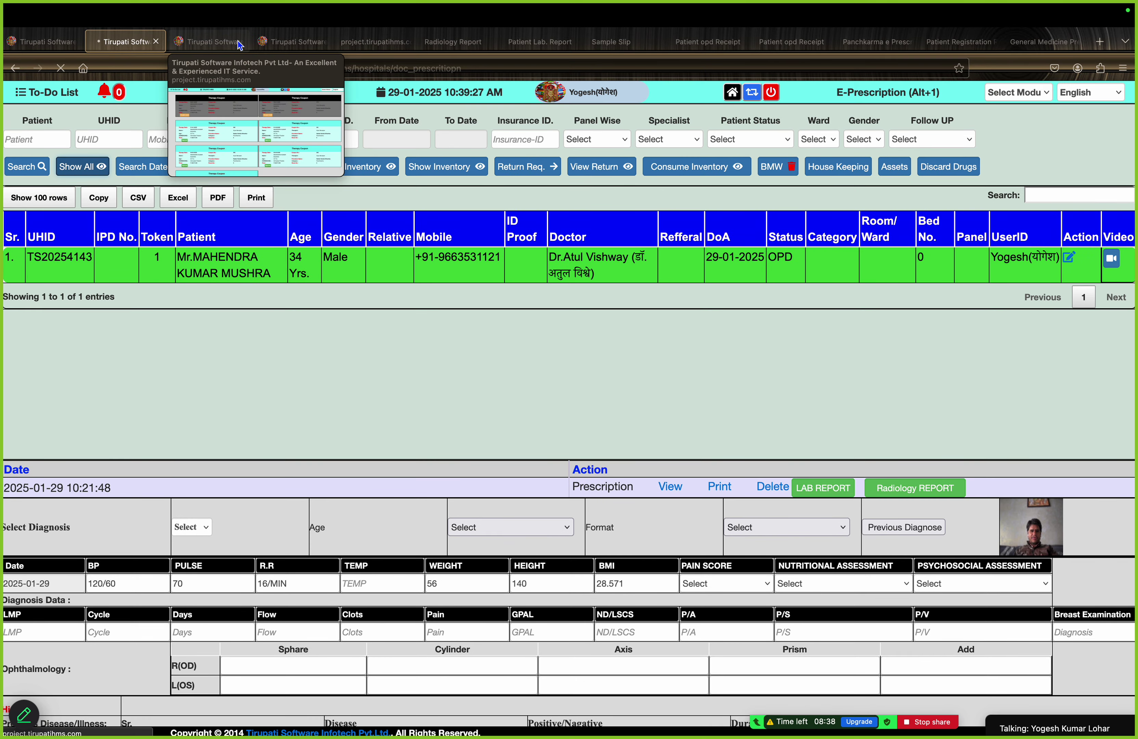
{"action": "left_click", "coordinate": [238, 42]}
{"action": "left_click", "coordinate": [239, 42]}
{"action": "left_click", "coordinate": [240, 42]}
{"action": "left_click", "coordinate": [240, 42]}
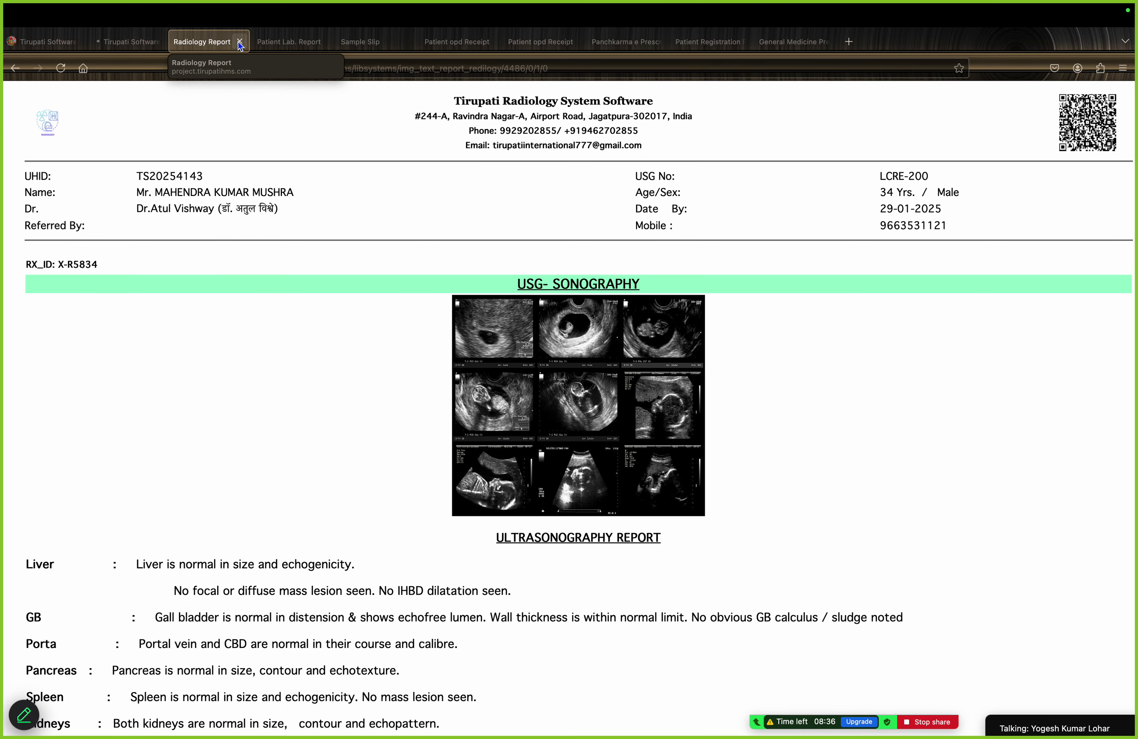
{"action": "left_click", "coordinate": [240, 42]}
{"action": "left_click", "coordinate": [240, 42]}
{"action": "left_click", "coordinate": [240, 41]}
{"action": "left_click", "coordinate": [240, 42]}
{"action": "left_click", "coordinate": [239, 42]}
{"action": "left_click", "coordinate": [240, 42]}
{"action": "left_click", "coordinate": [240, 41]}
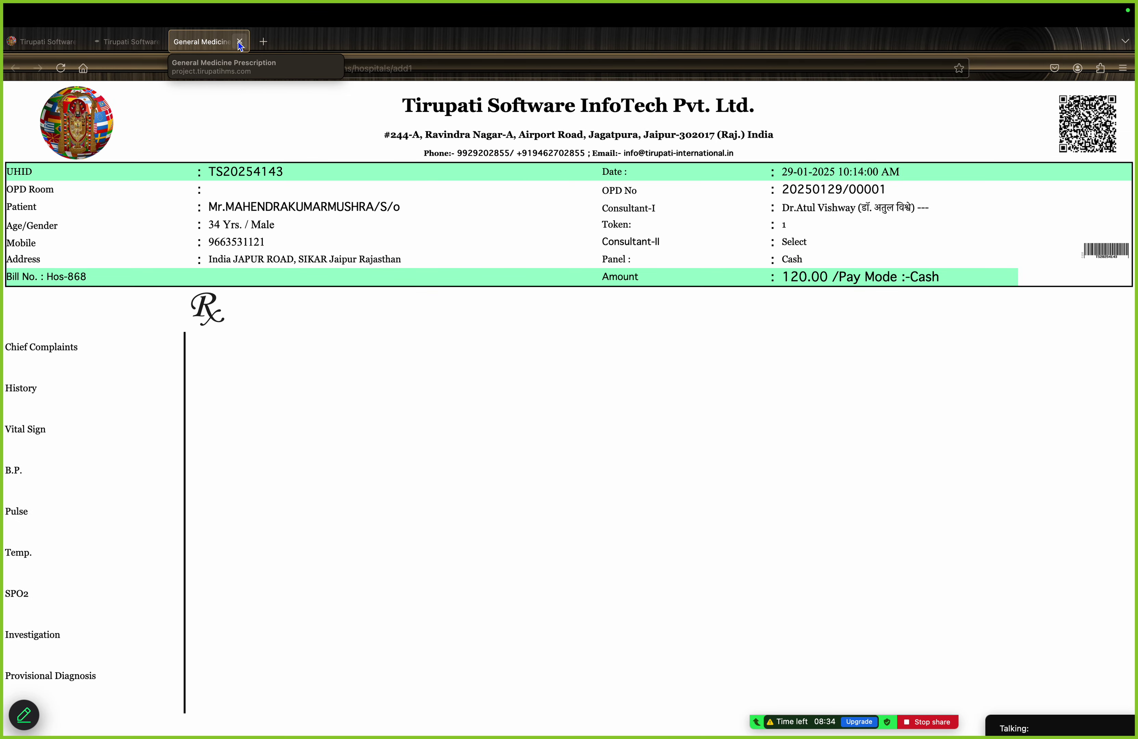
{"action": "left_click", "coordinate": [240, 42]}
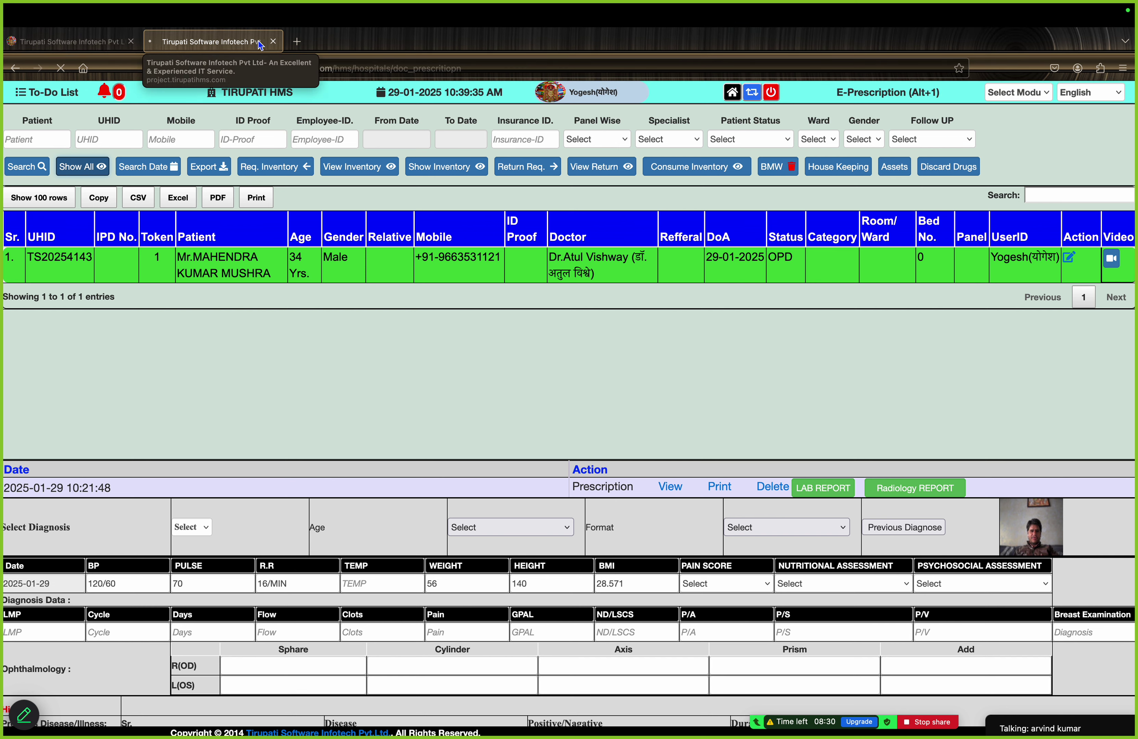
{"action": "left_click", "coordinate": [273, 42]}
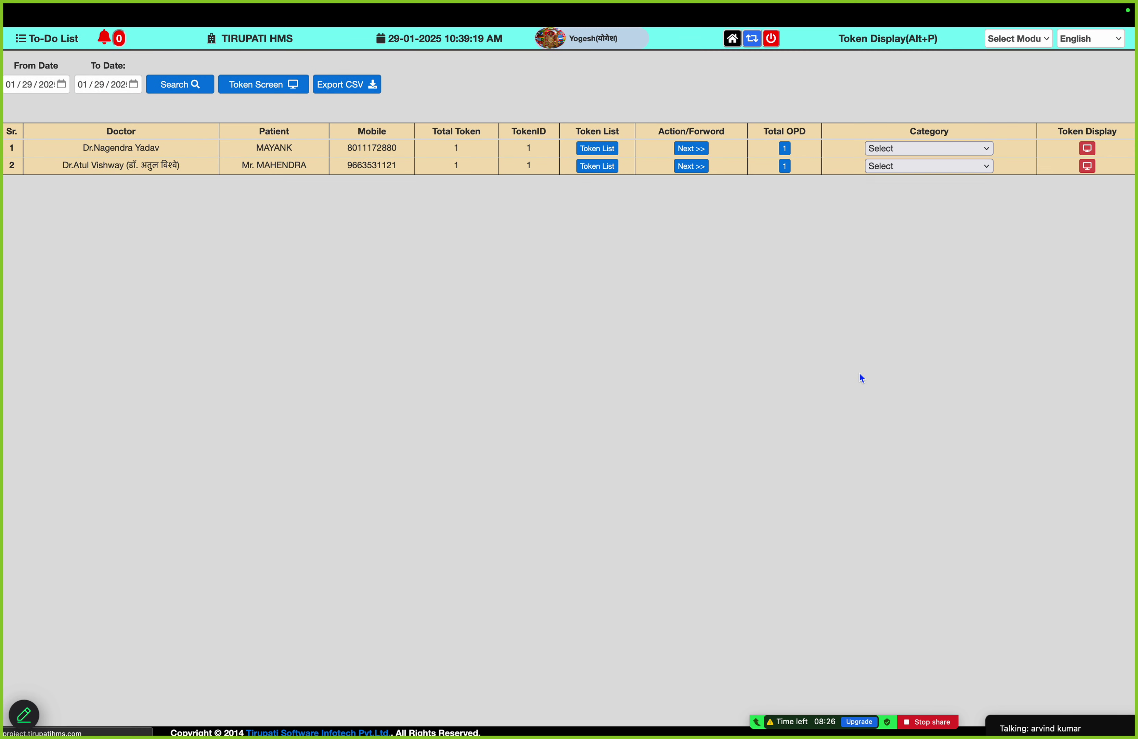
Go back to the Tirupati HMS home module grid using the top-bar home icon
{"action": "left_click", "coordinate": [732, 42]}
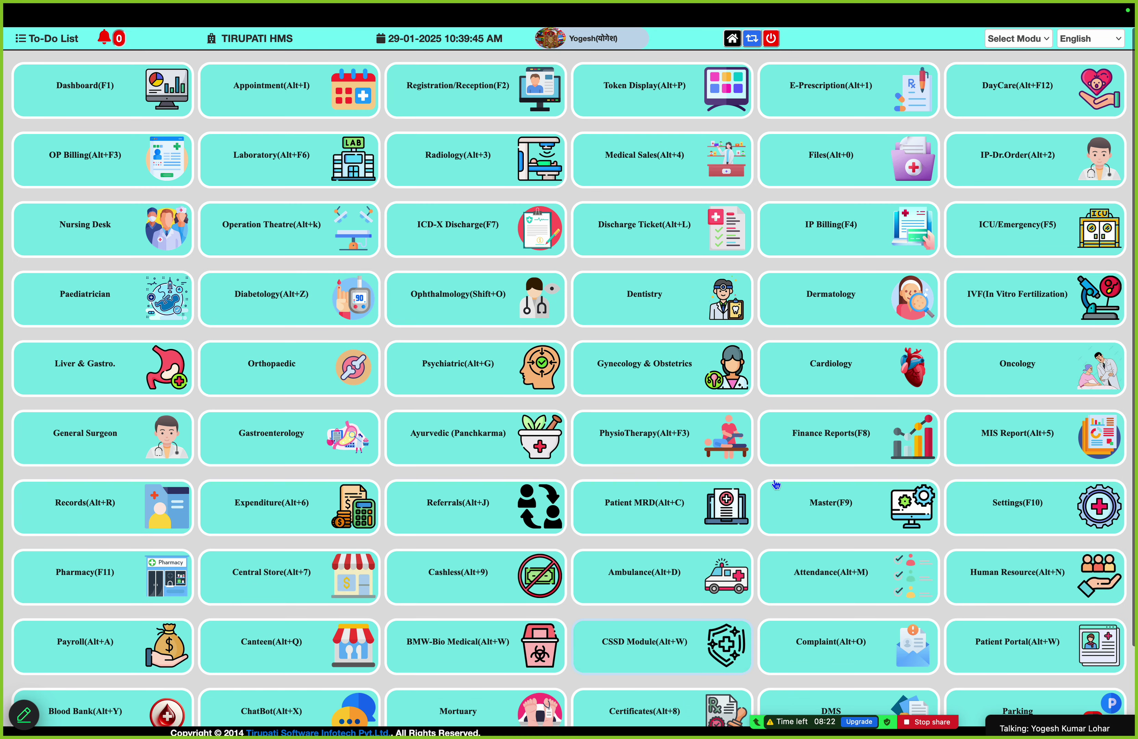